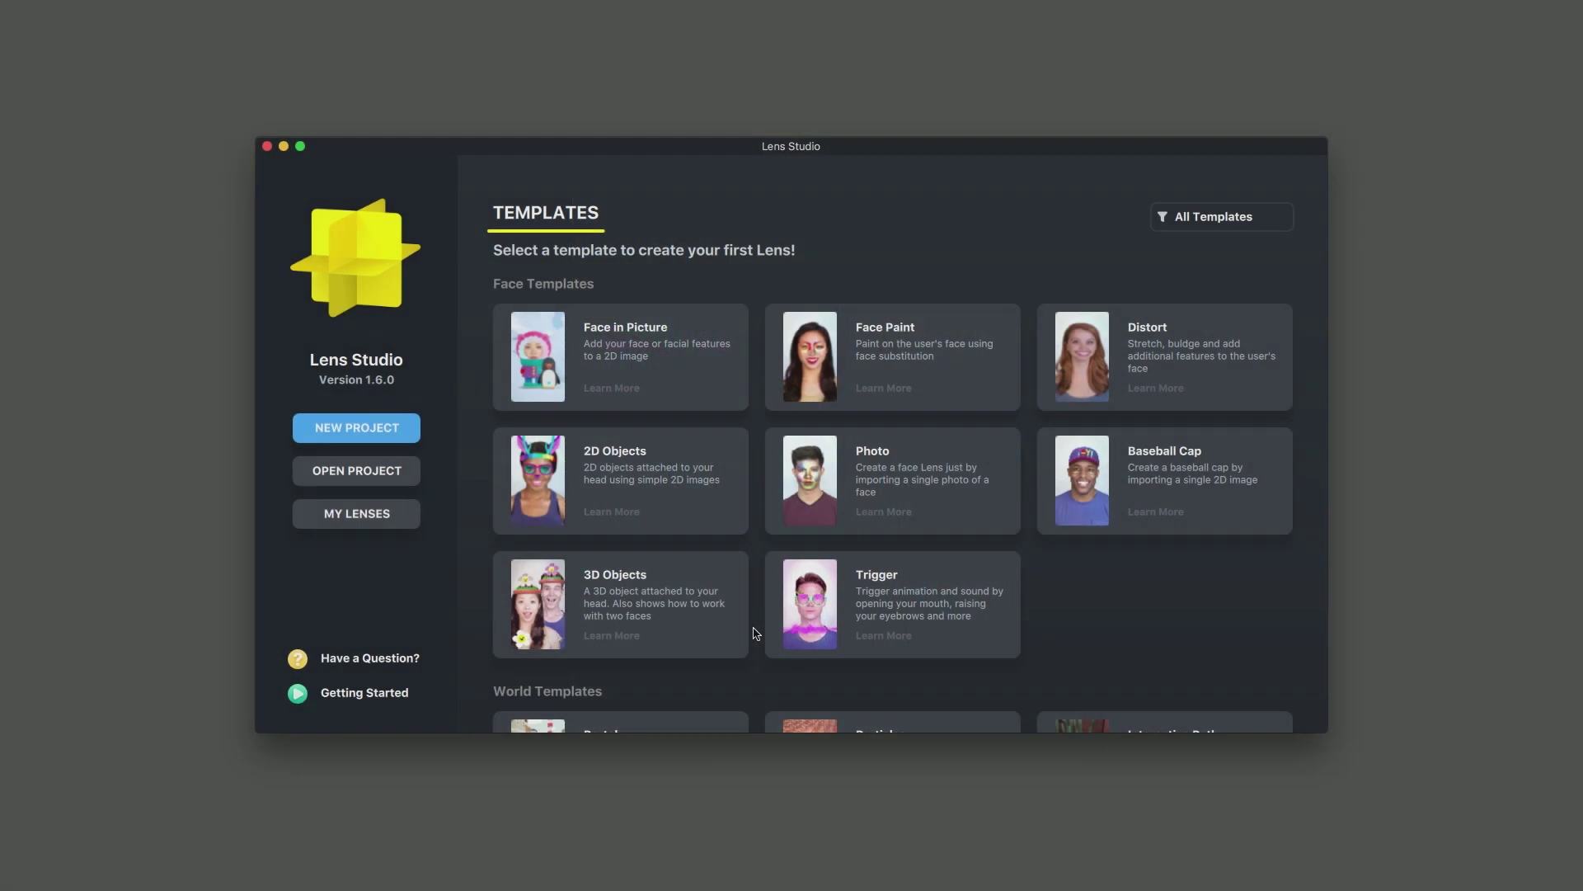
Step: Create a new project from the Portal card in the World Templates list
scroll(757, 634, down, 5)
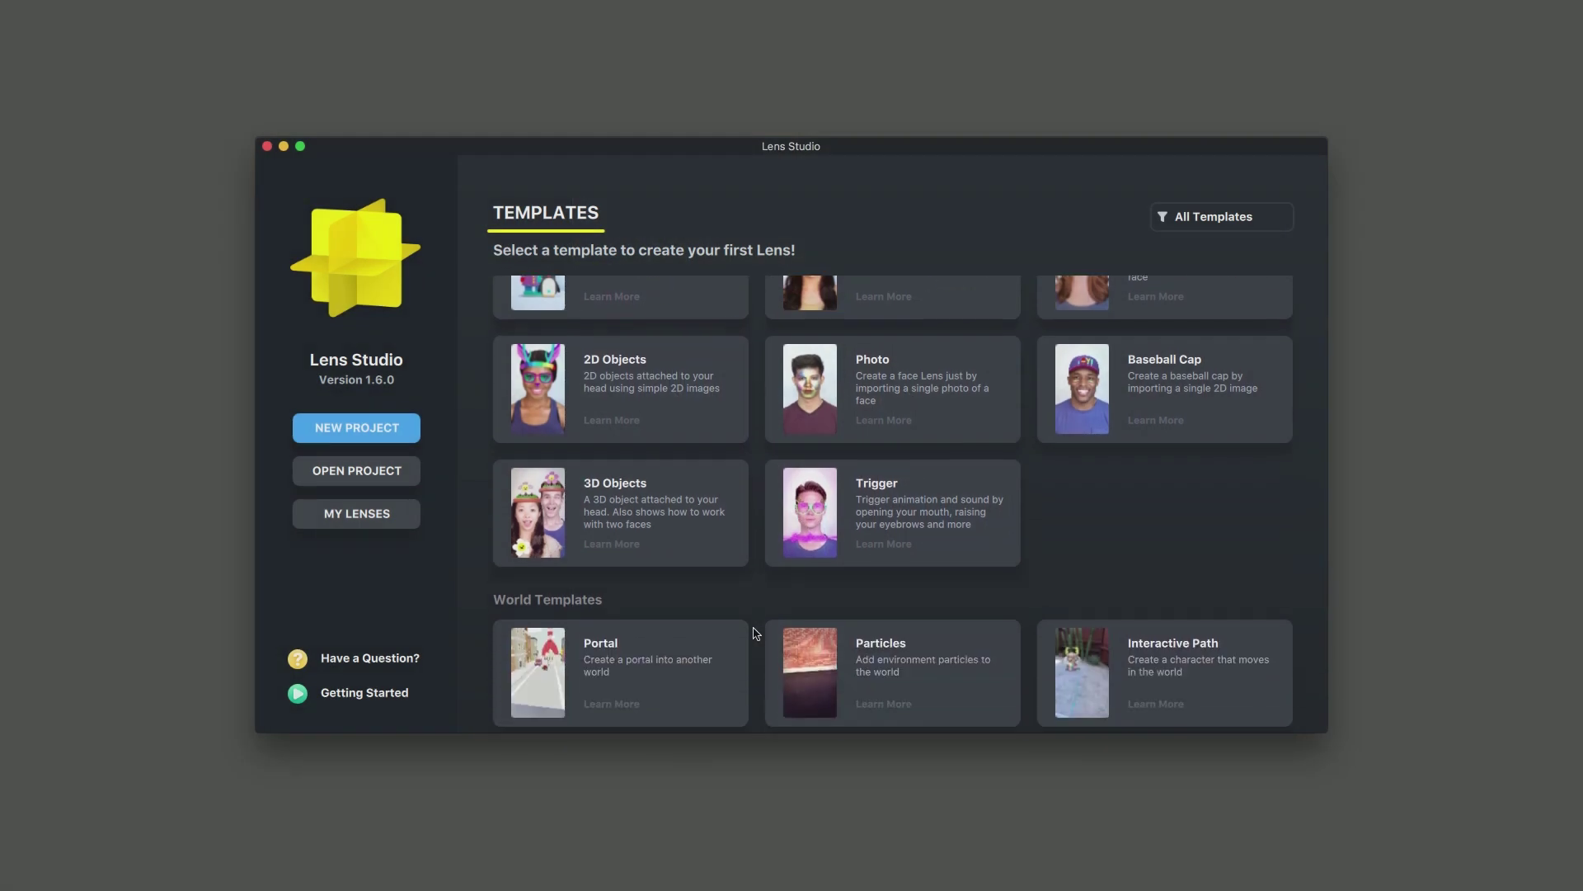
click(709, 611)
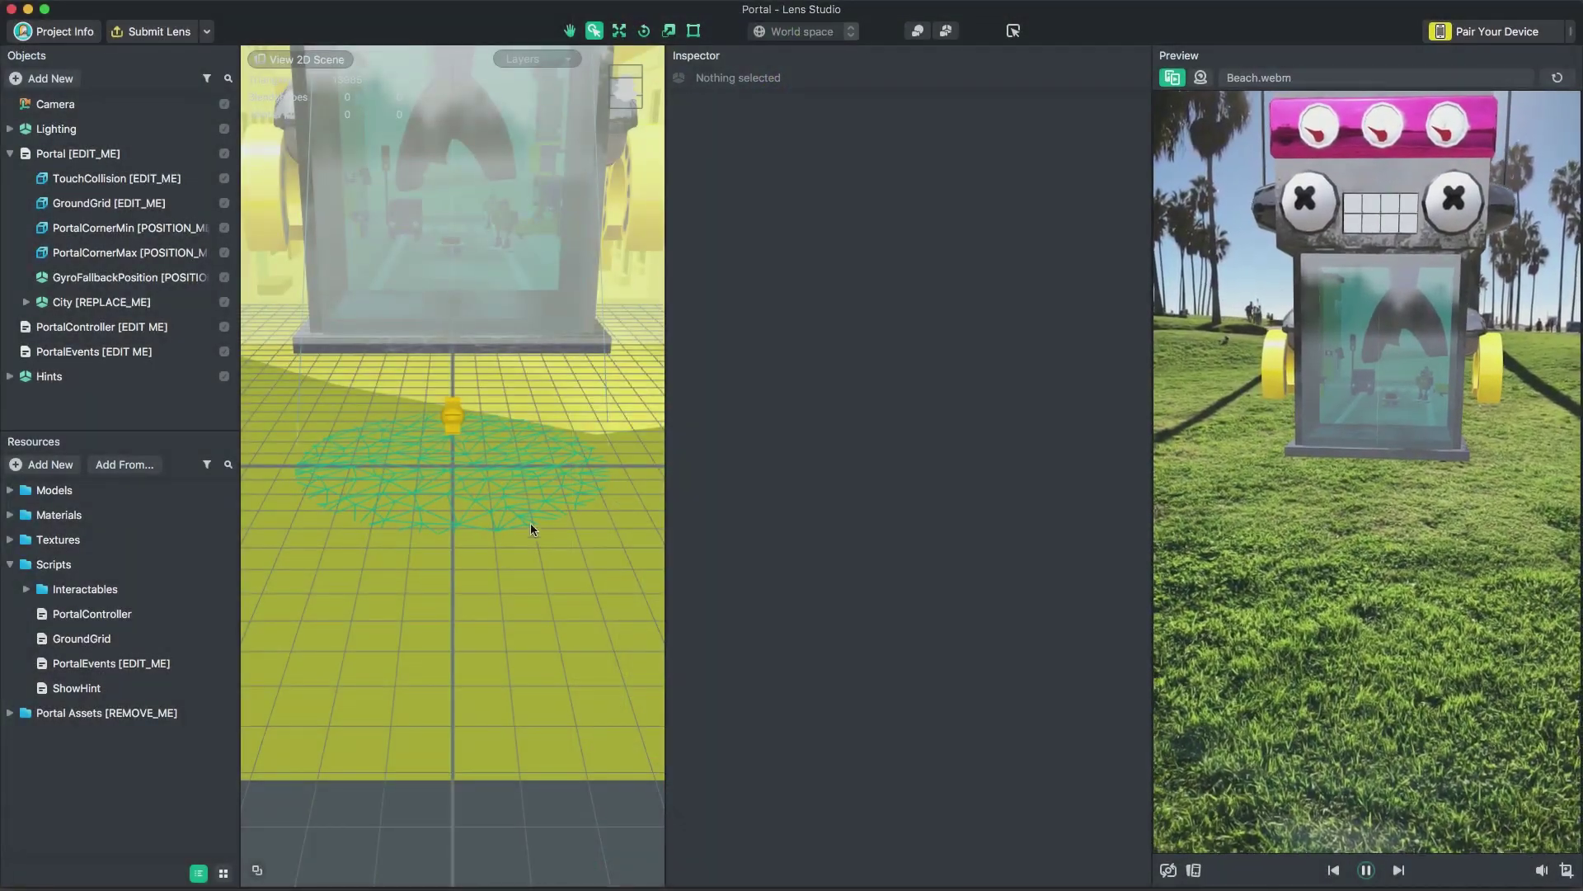
Step: Remove City [REPLACE_ME] from Objects and delete the Portal Assets [REMOVE_ME] resource folder
click(164, 306)
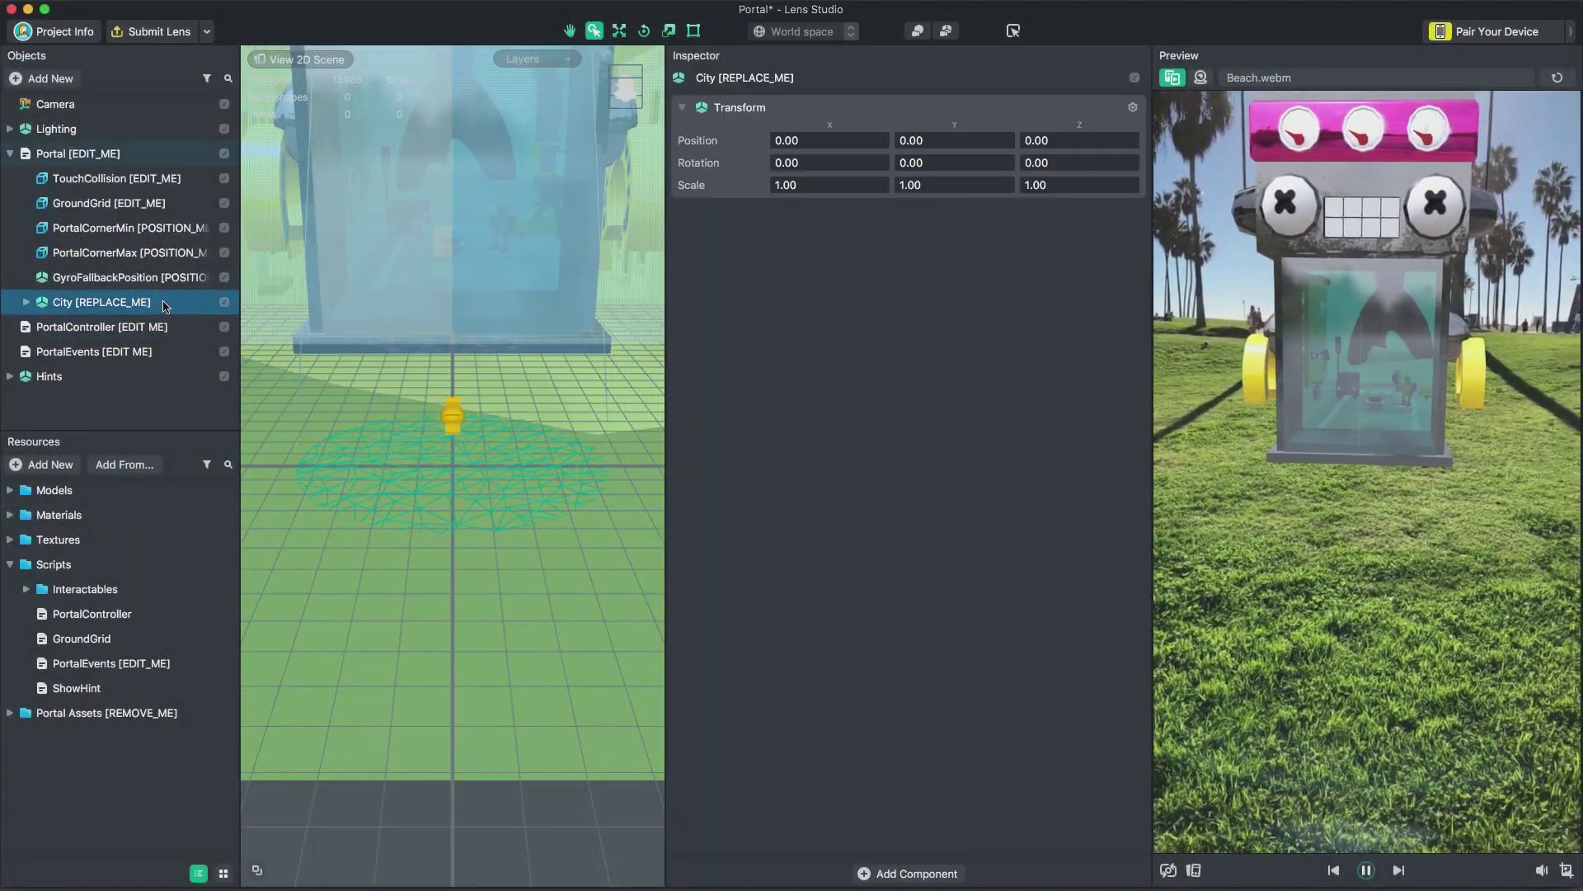
right_click(165, 306)
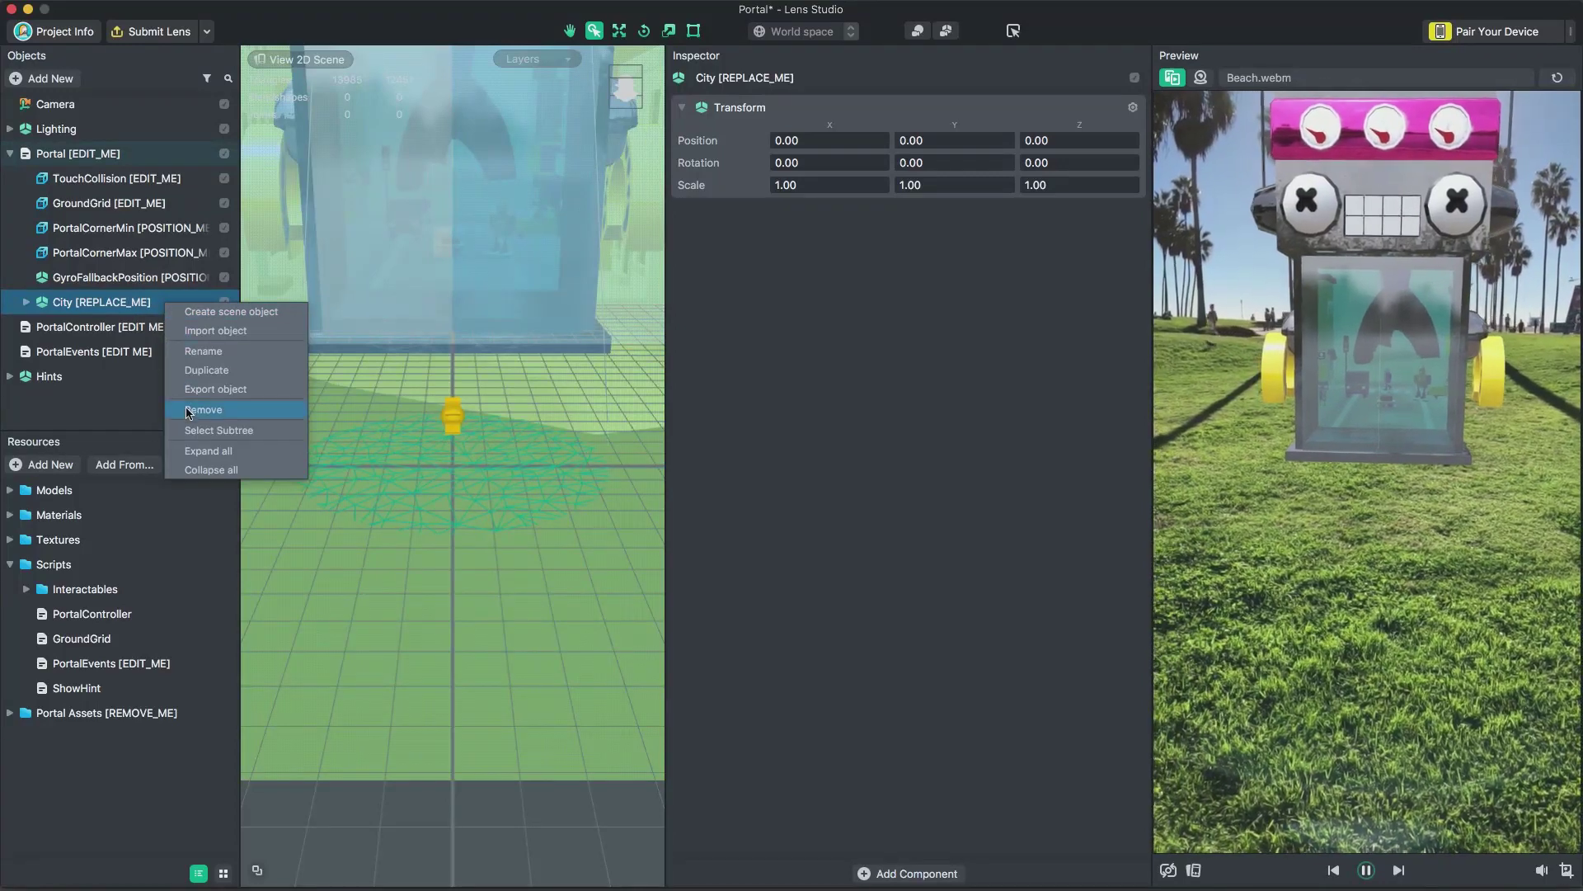
click(188, 412)
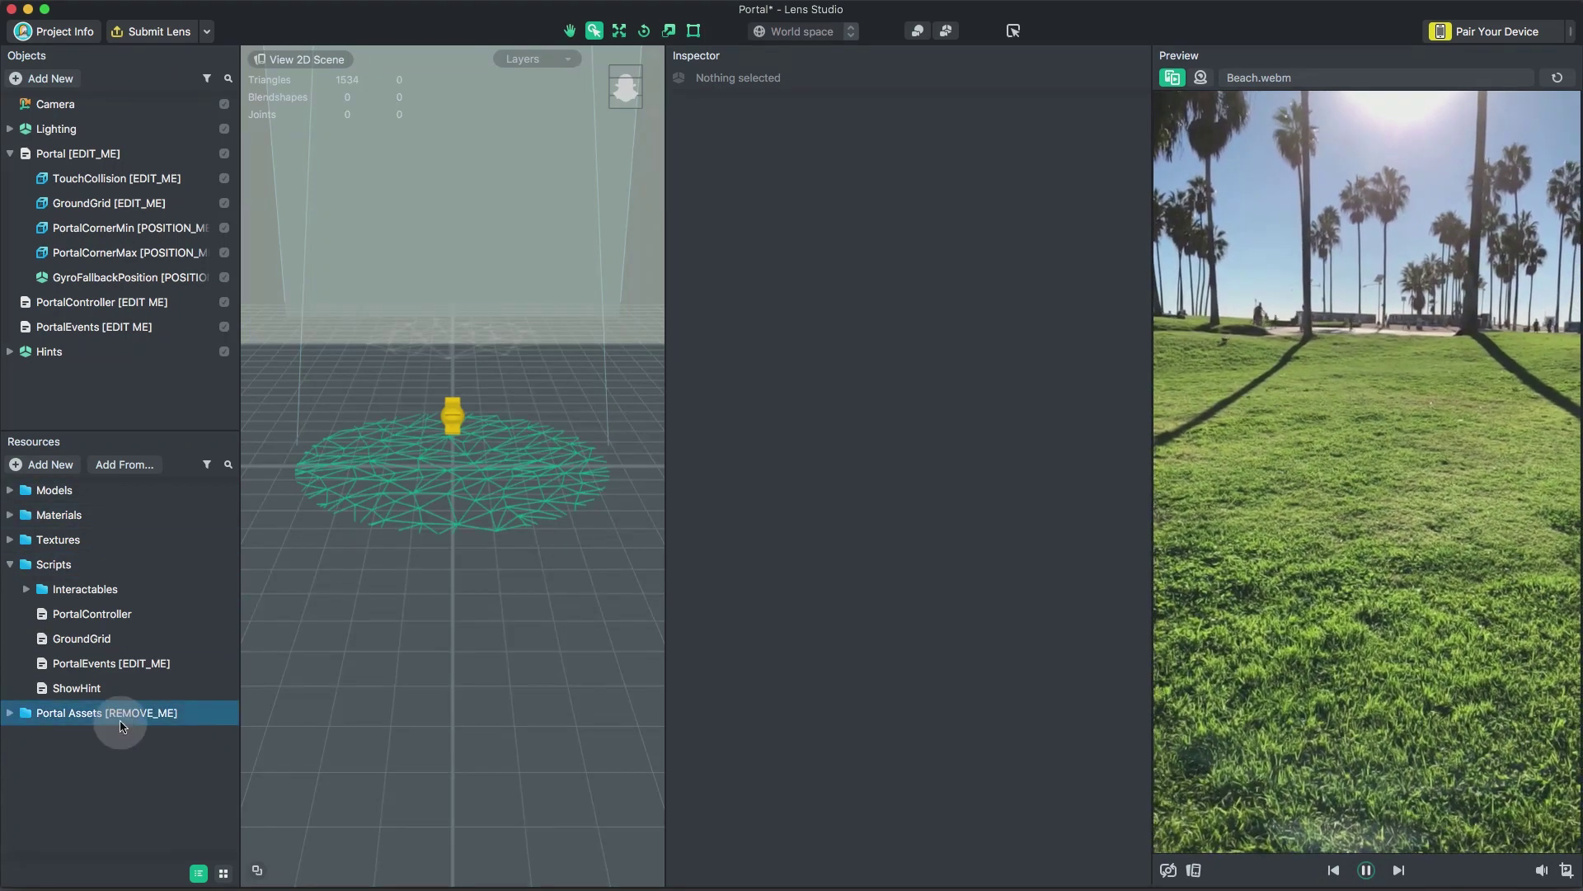
right_click(122, 725)
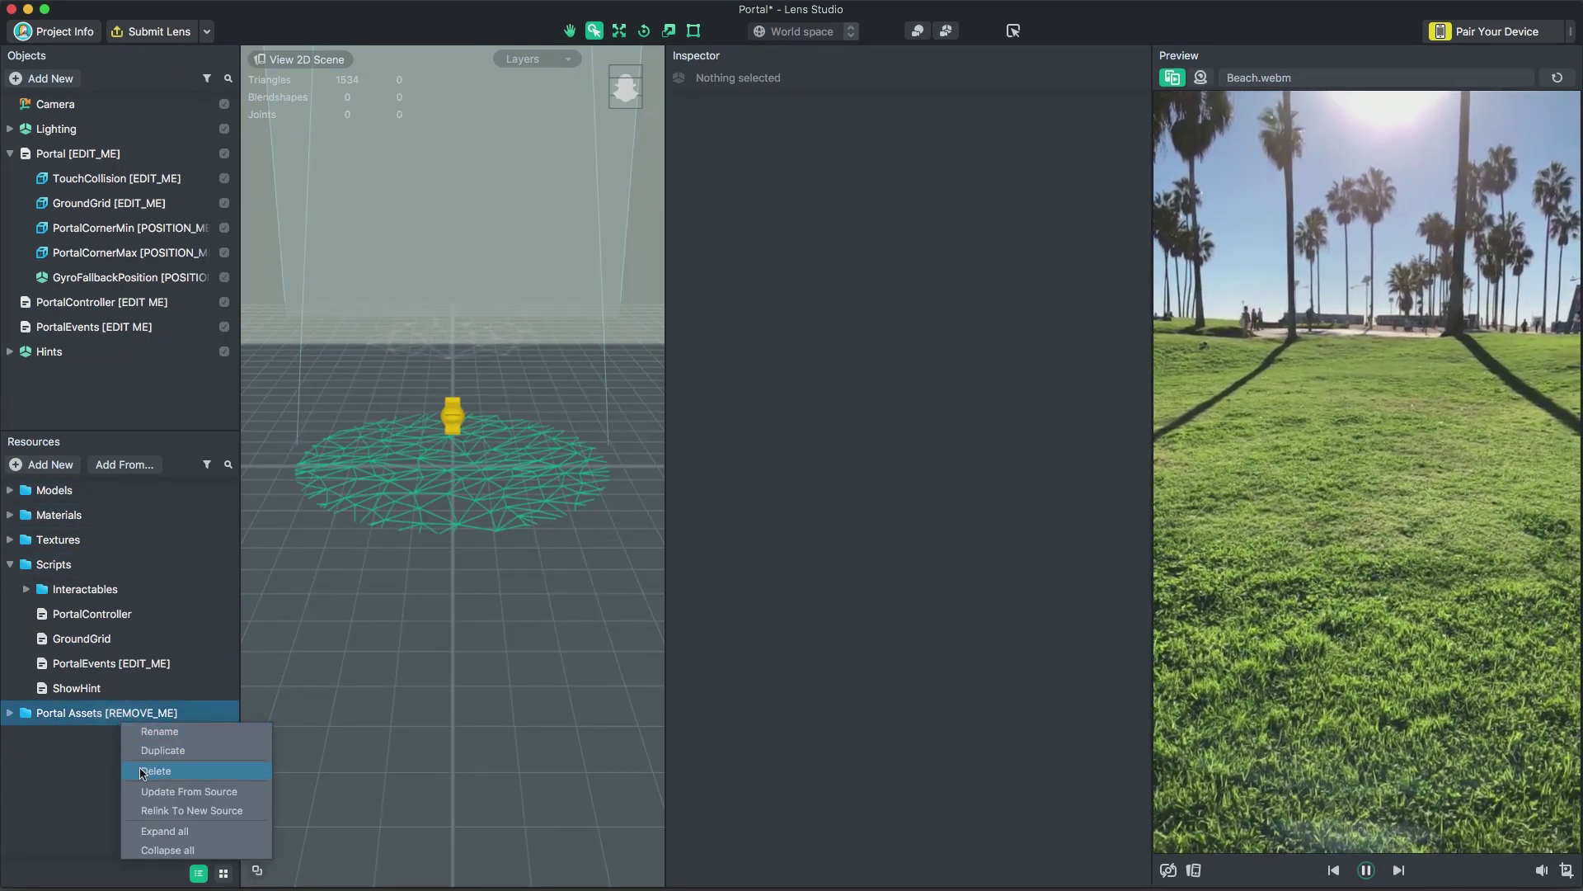
click(143, 772)
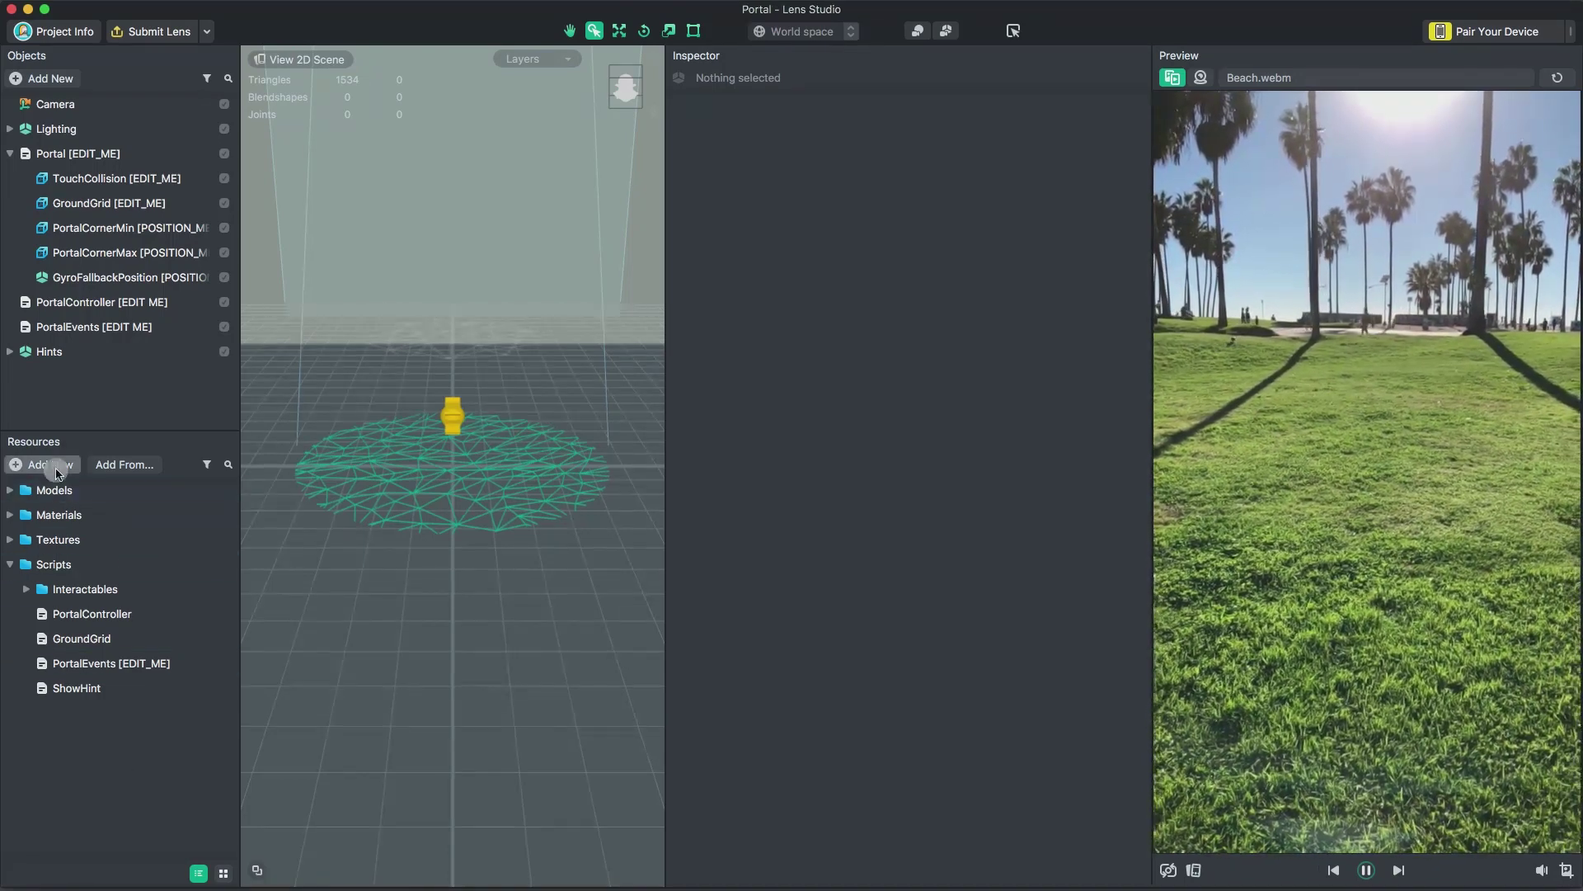
Step: Import City.fbx and City_Robots.fbx, then drag both models under Portal [EDIT_ME]
click(59, 471)
click(89, 774)
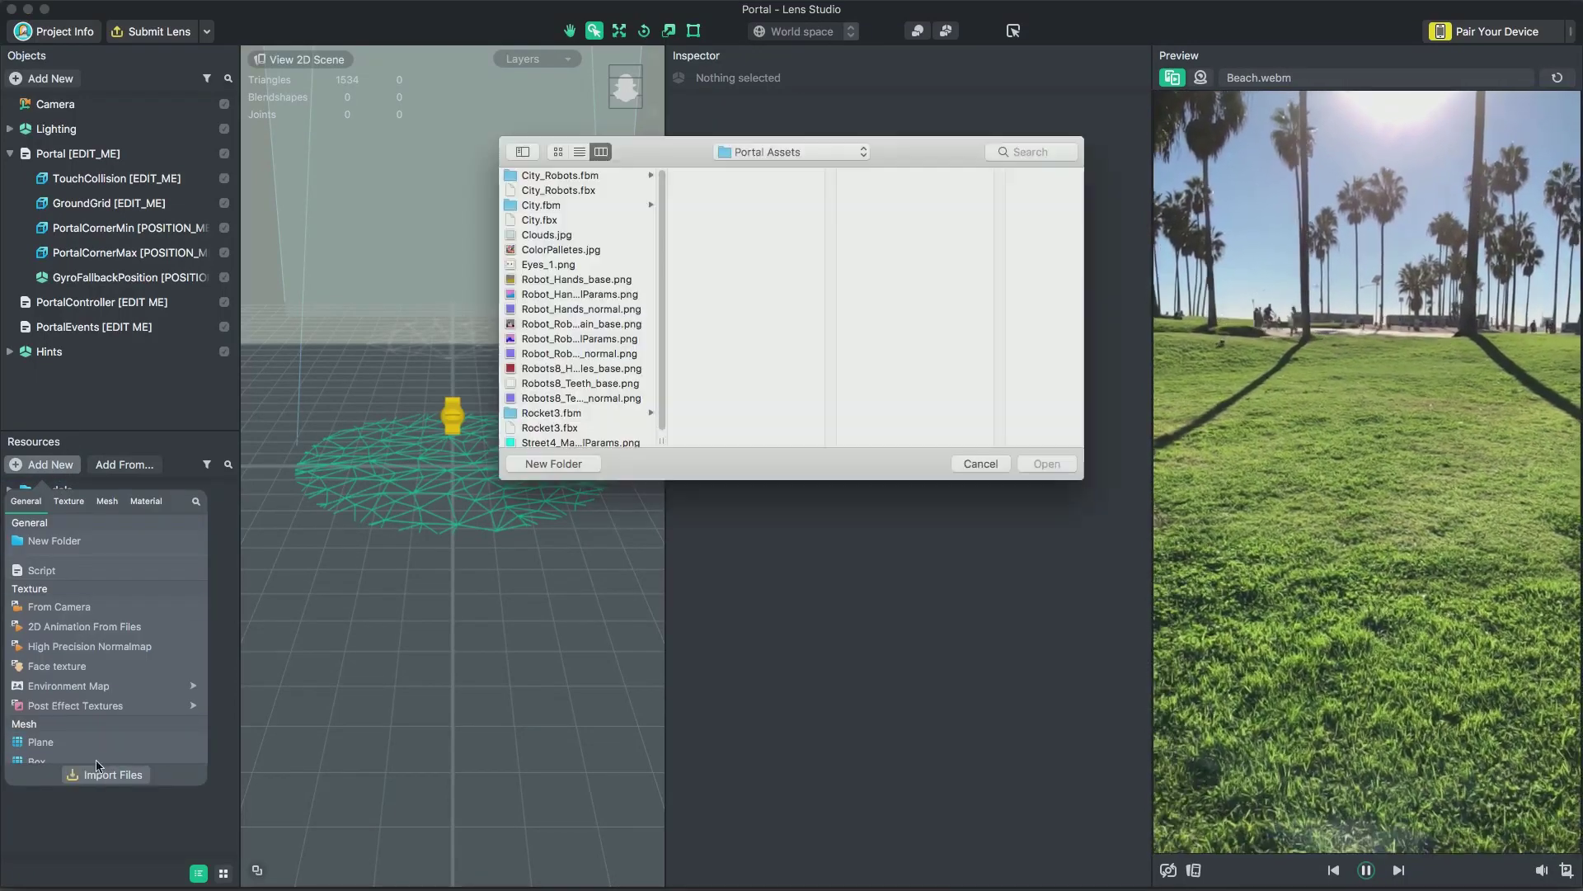
click(529, 220)
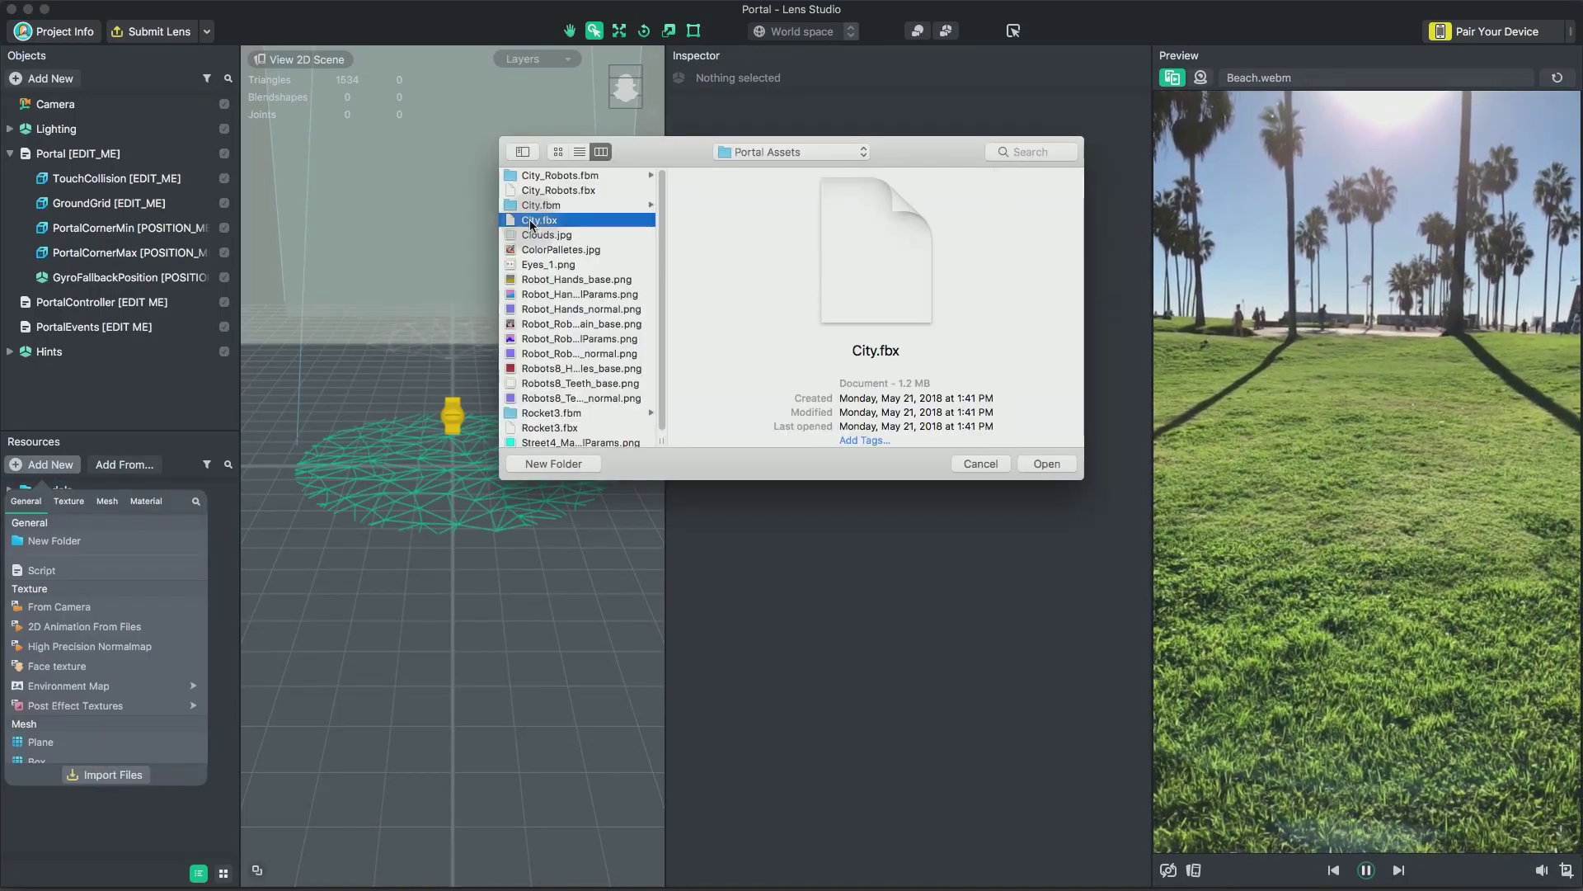
super+click(542, 192)
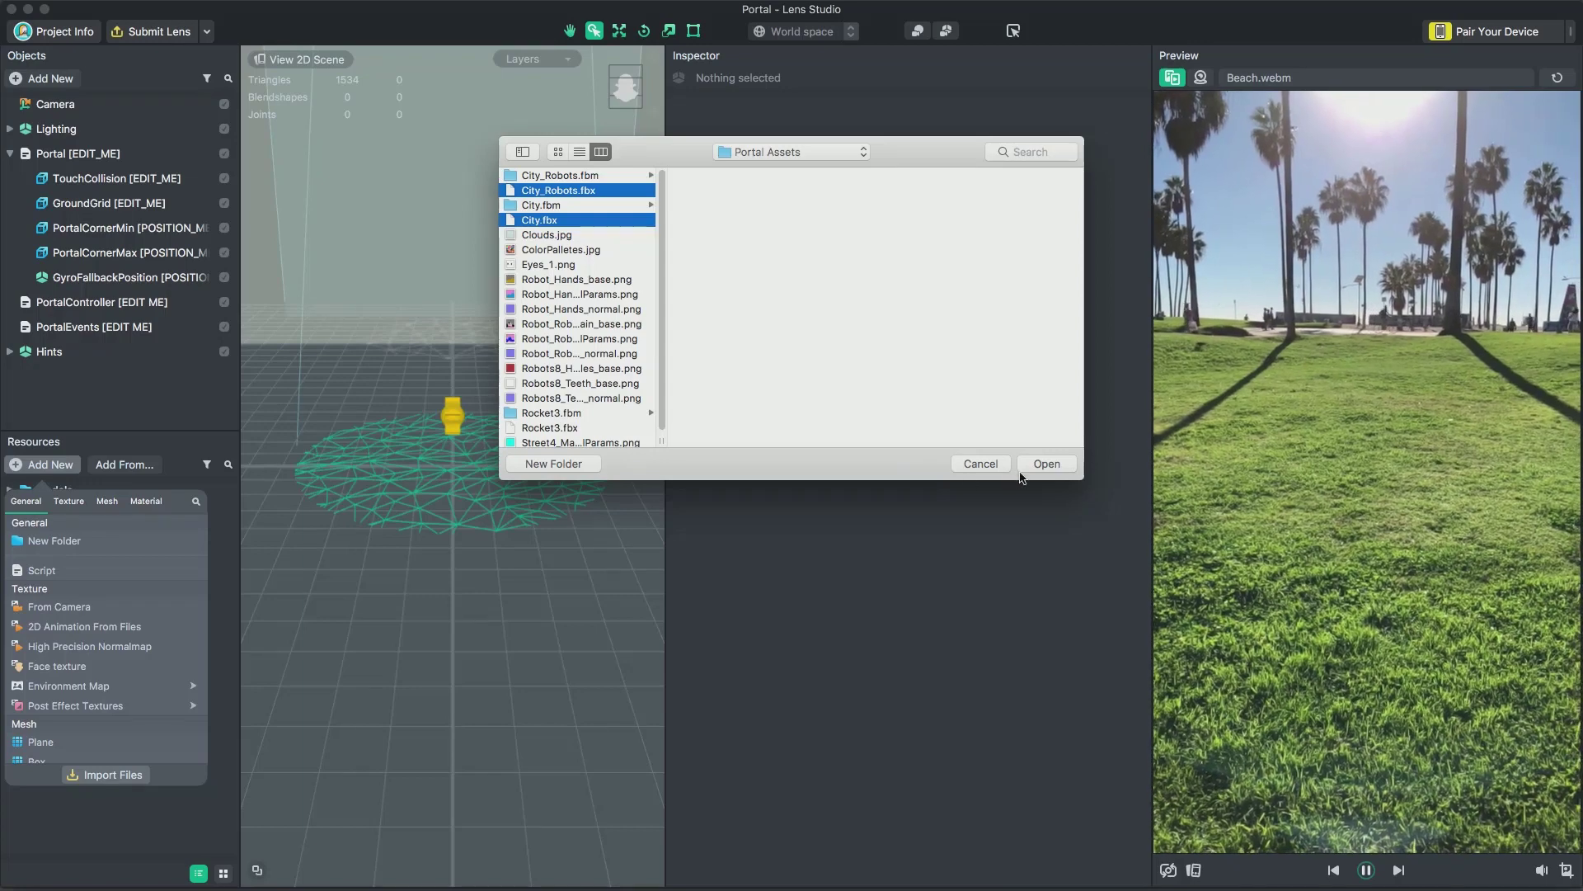
click(1038, 467)
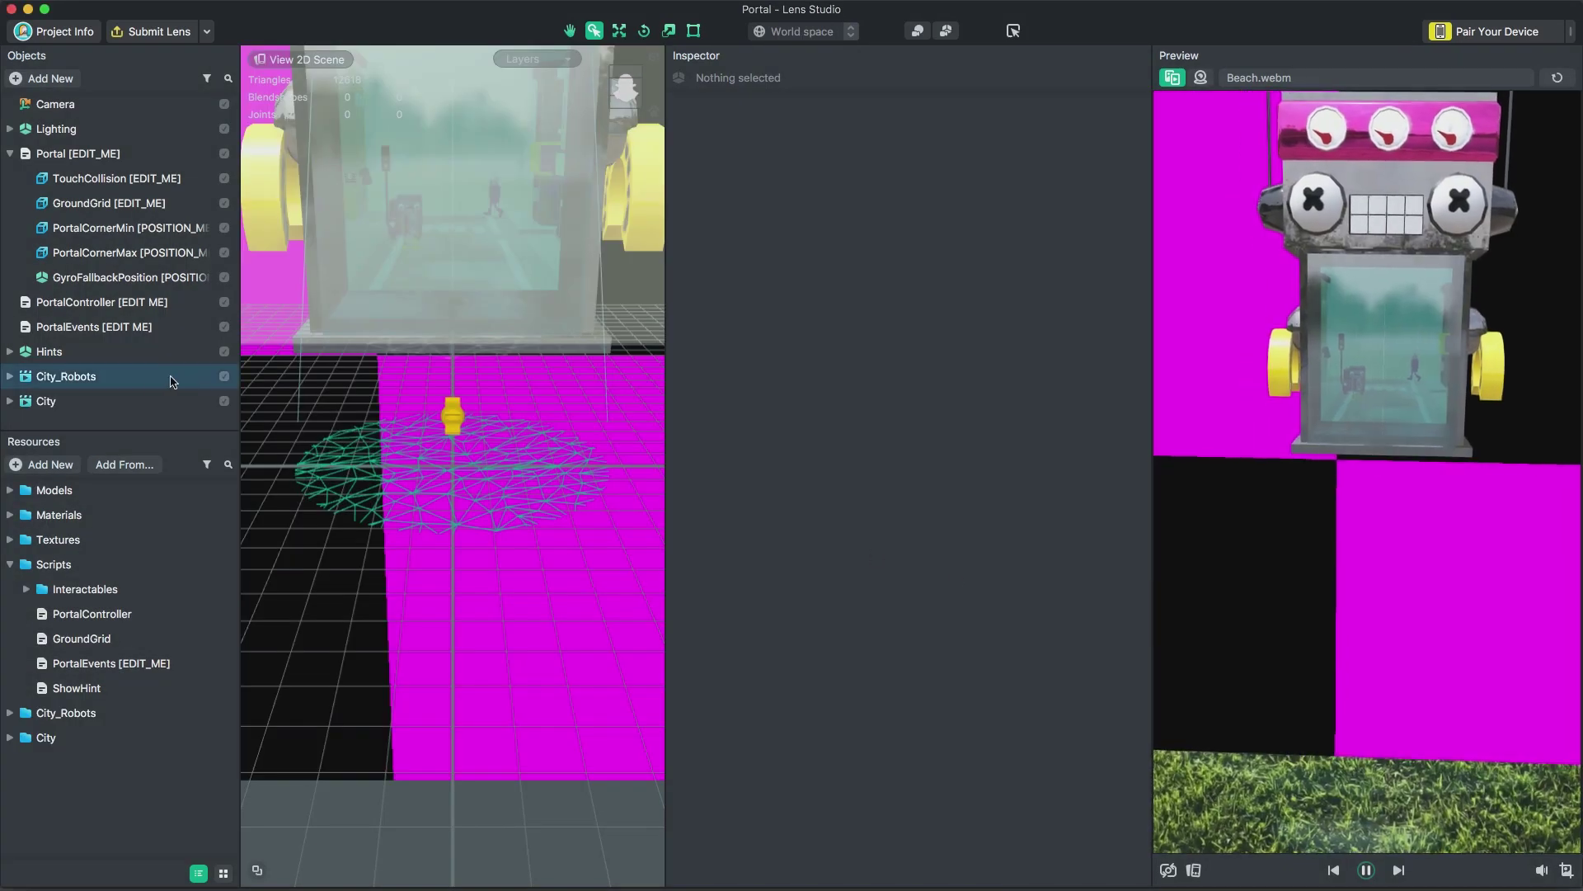
drag(91, 384, 75, 165)
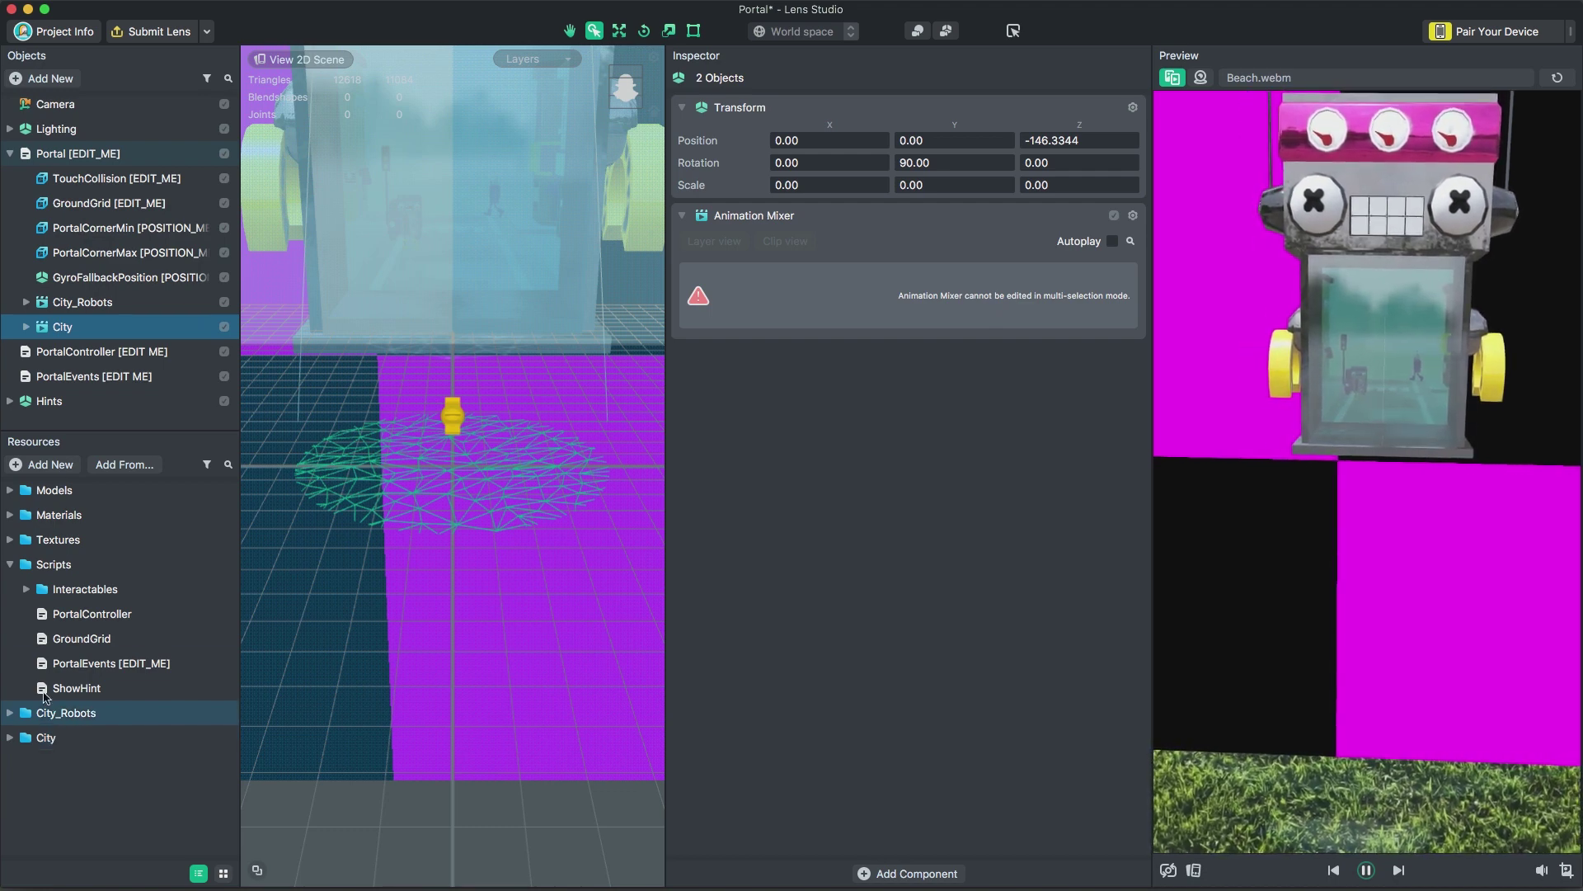
click(61, 303)
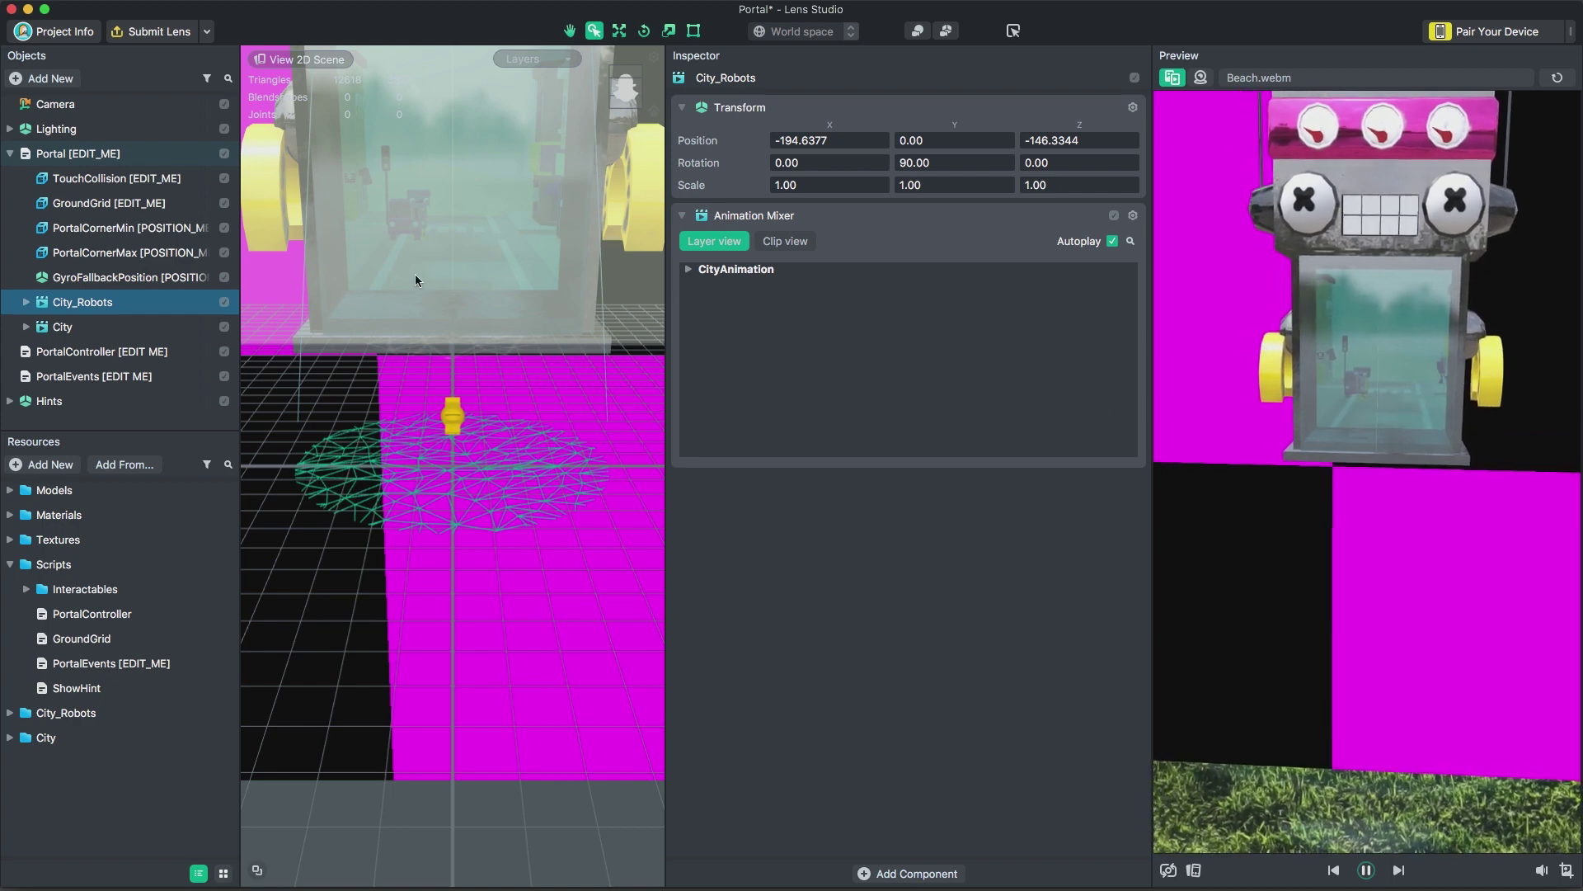
scroll(281, 315, down, 10)
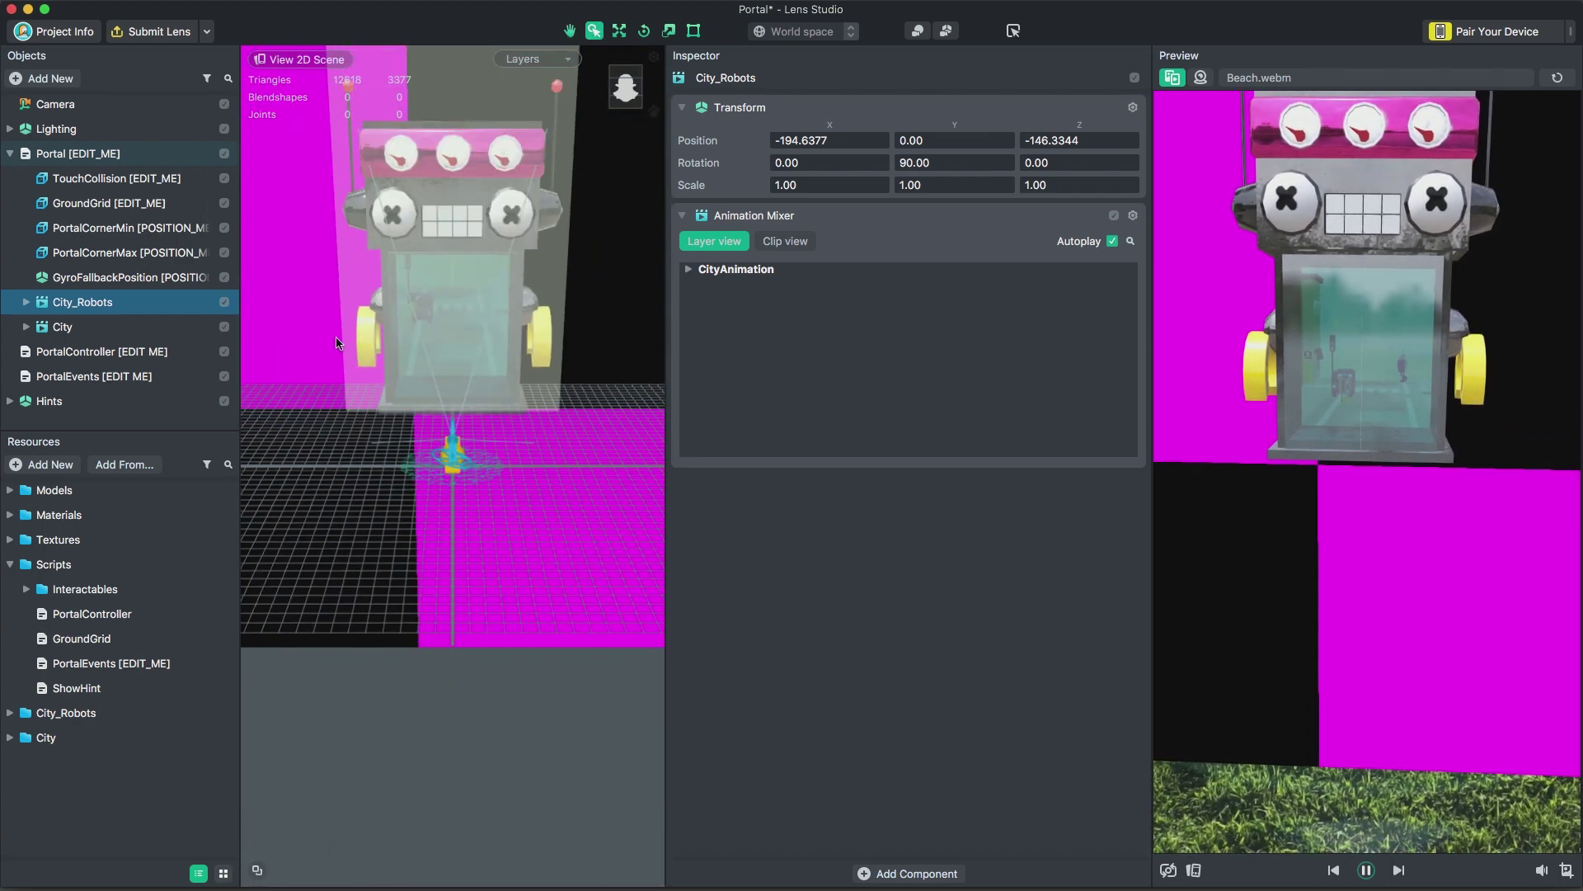
scroll(338, 343, down, 10)
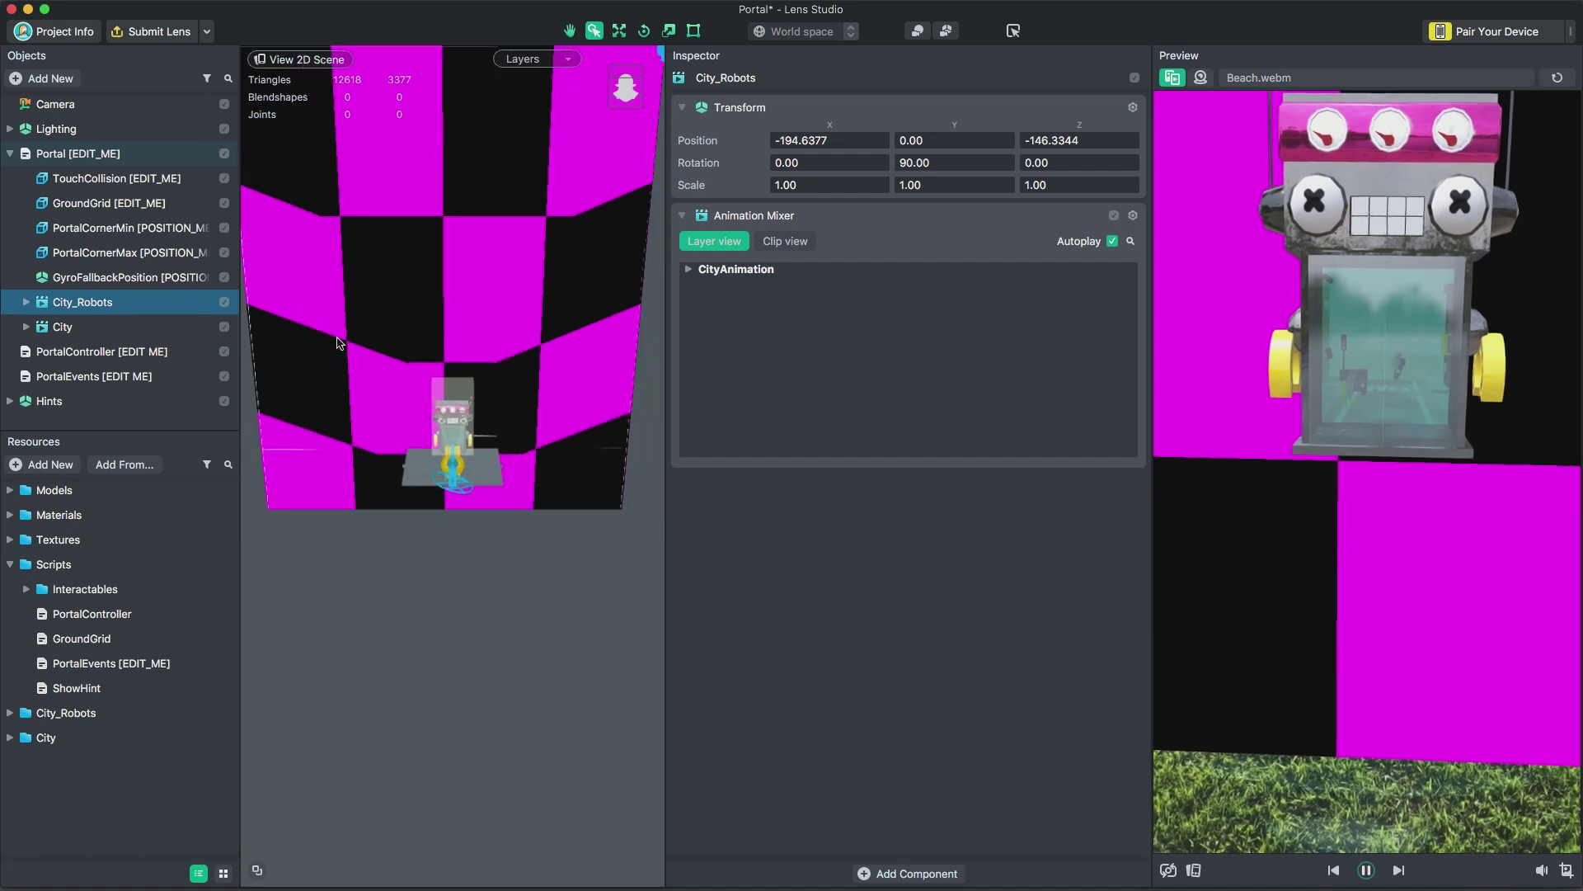
click(342, 300)
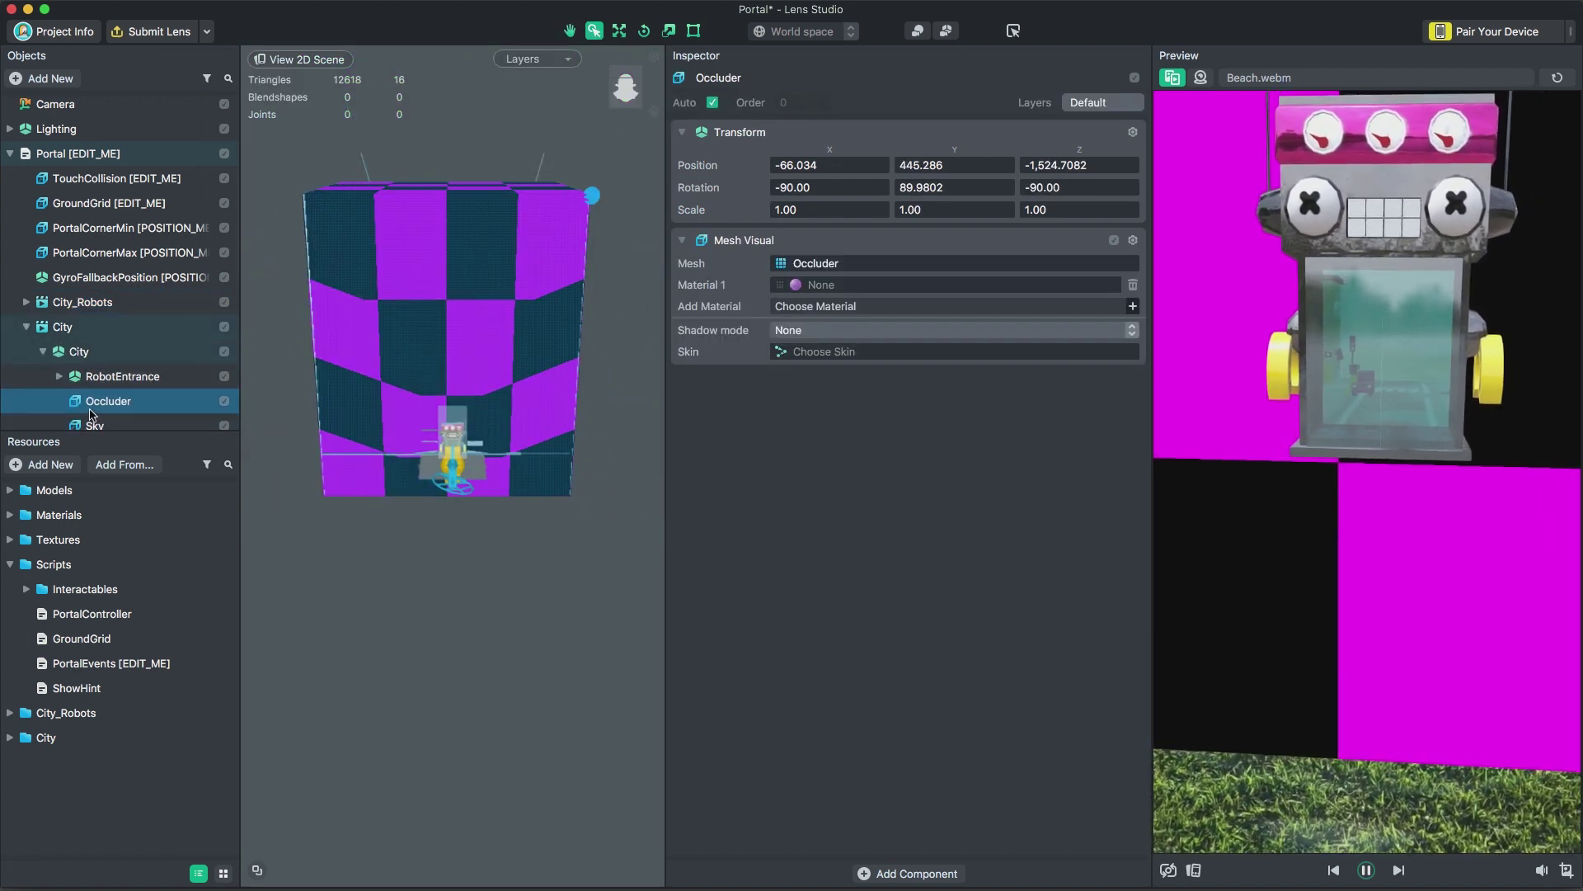
Step: Give the Occluder box's Mesh Visual the portal_bounds material
alt+drag(351, 419, 443, 413)
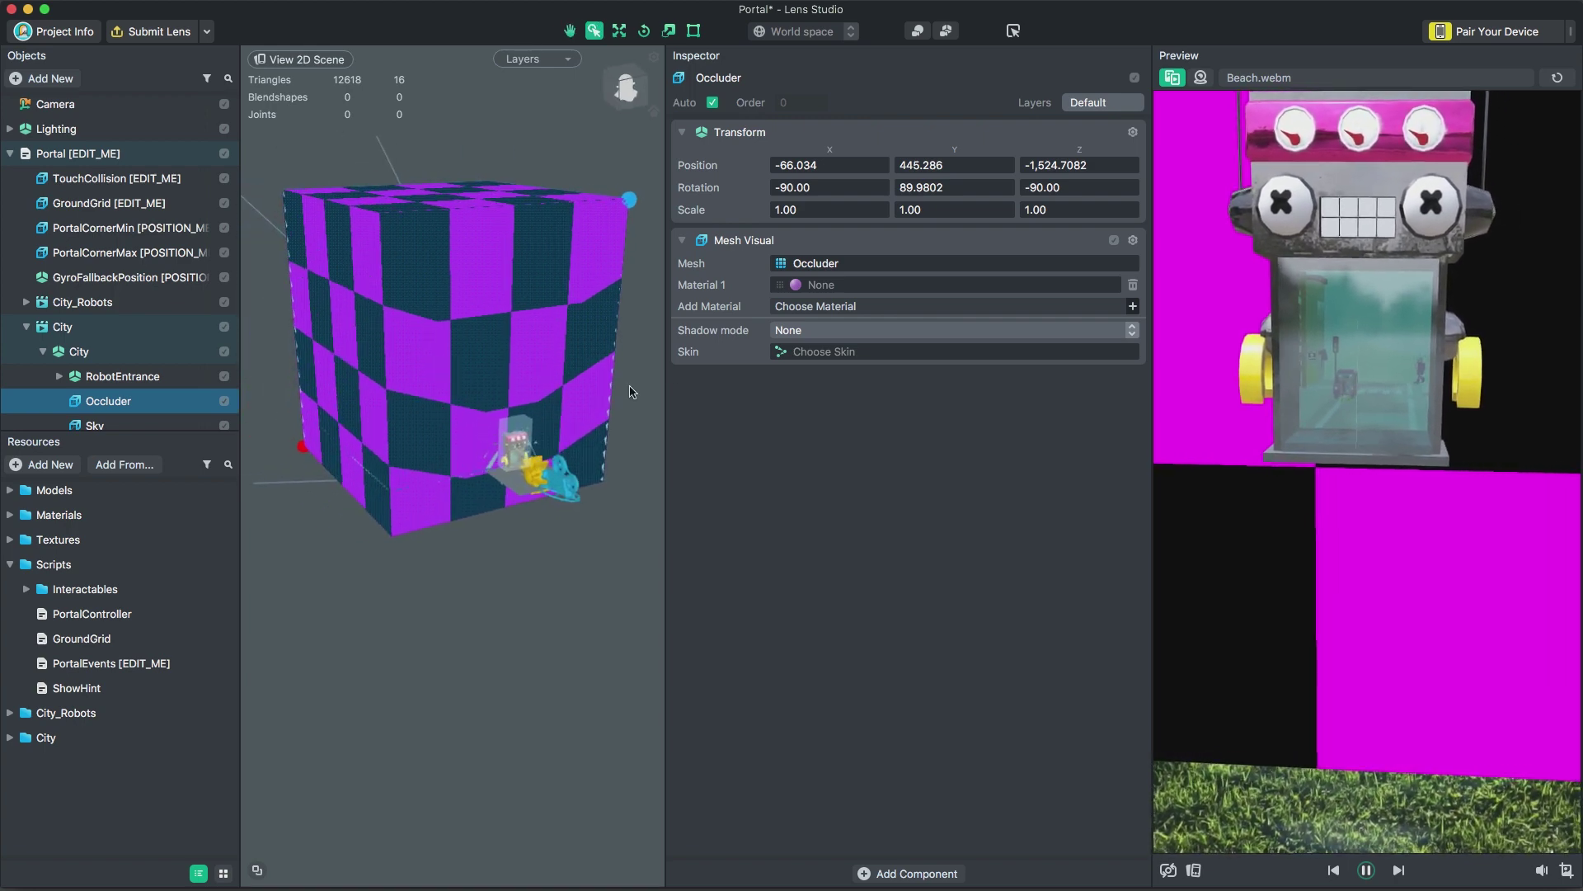
click(835, 287)
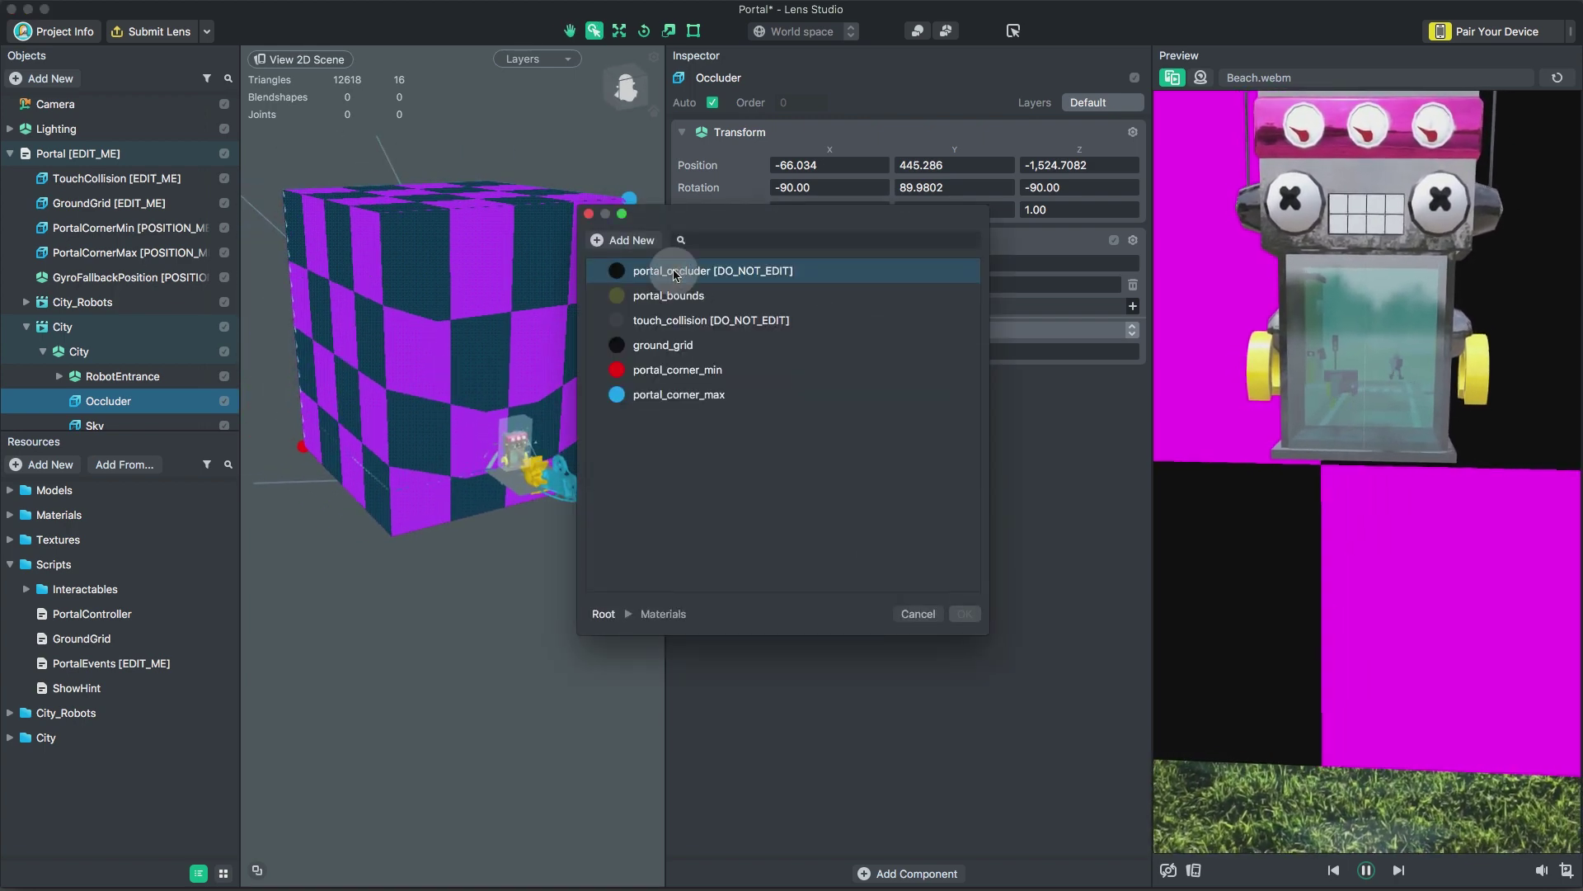
double_click(670, 295)
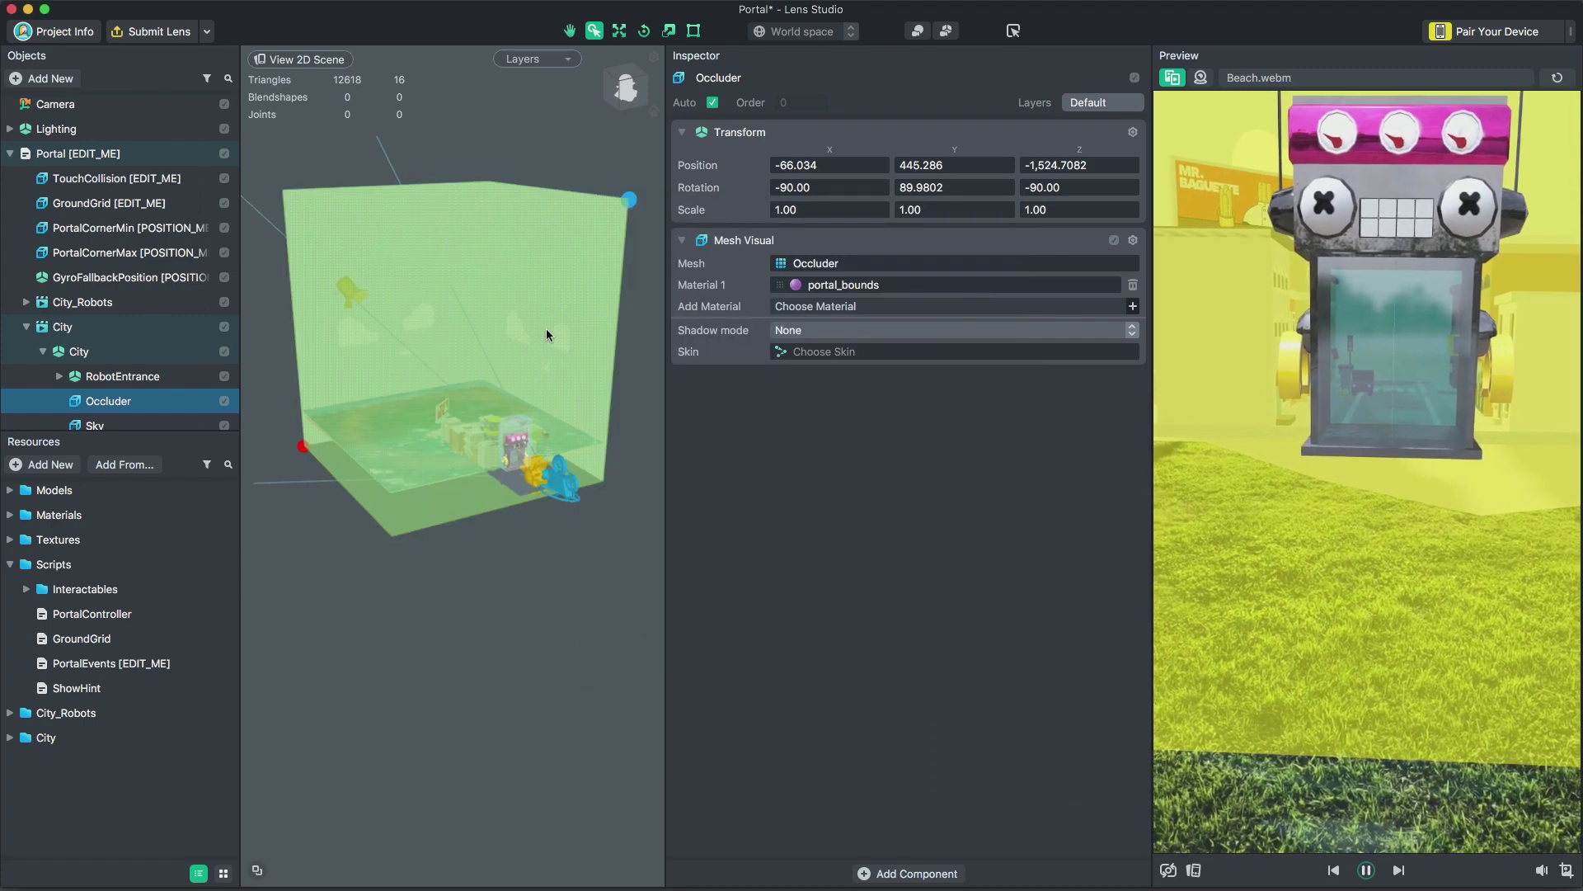
Step: Try raising the Occluder with the move tool, then undo it back to its original position
key(w)
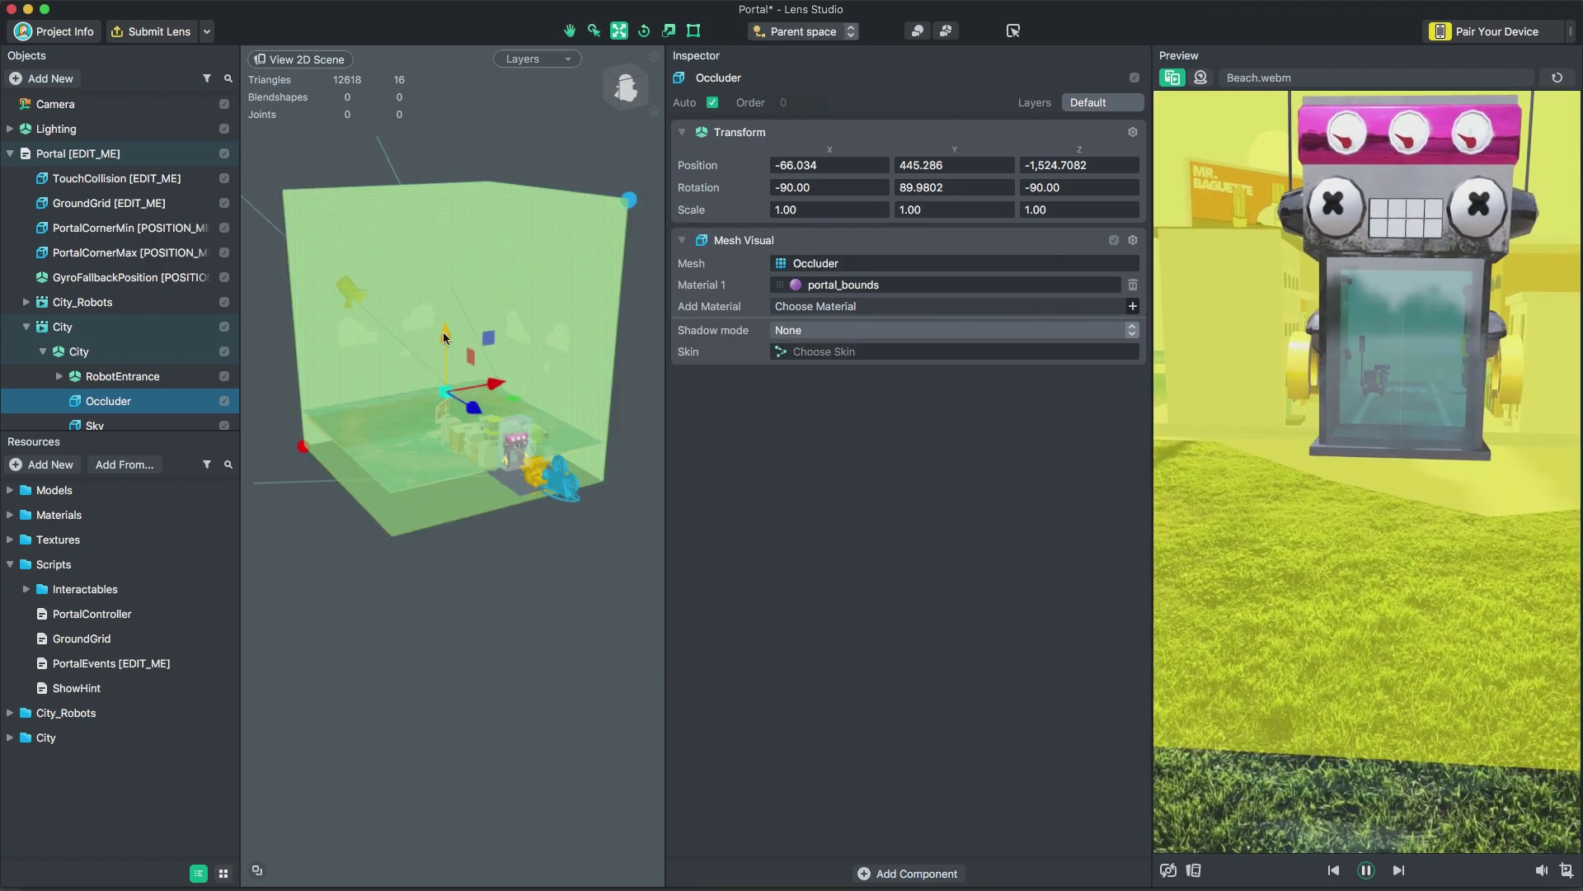
drag(445, 329, 441, 239)
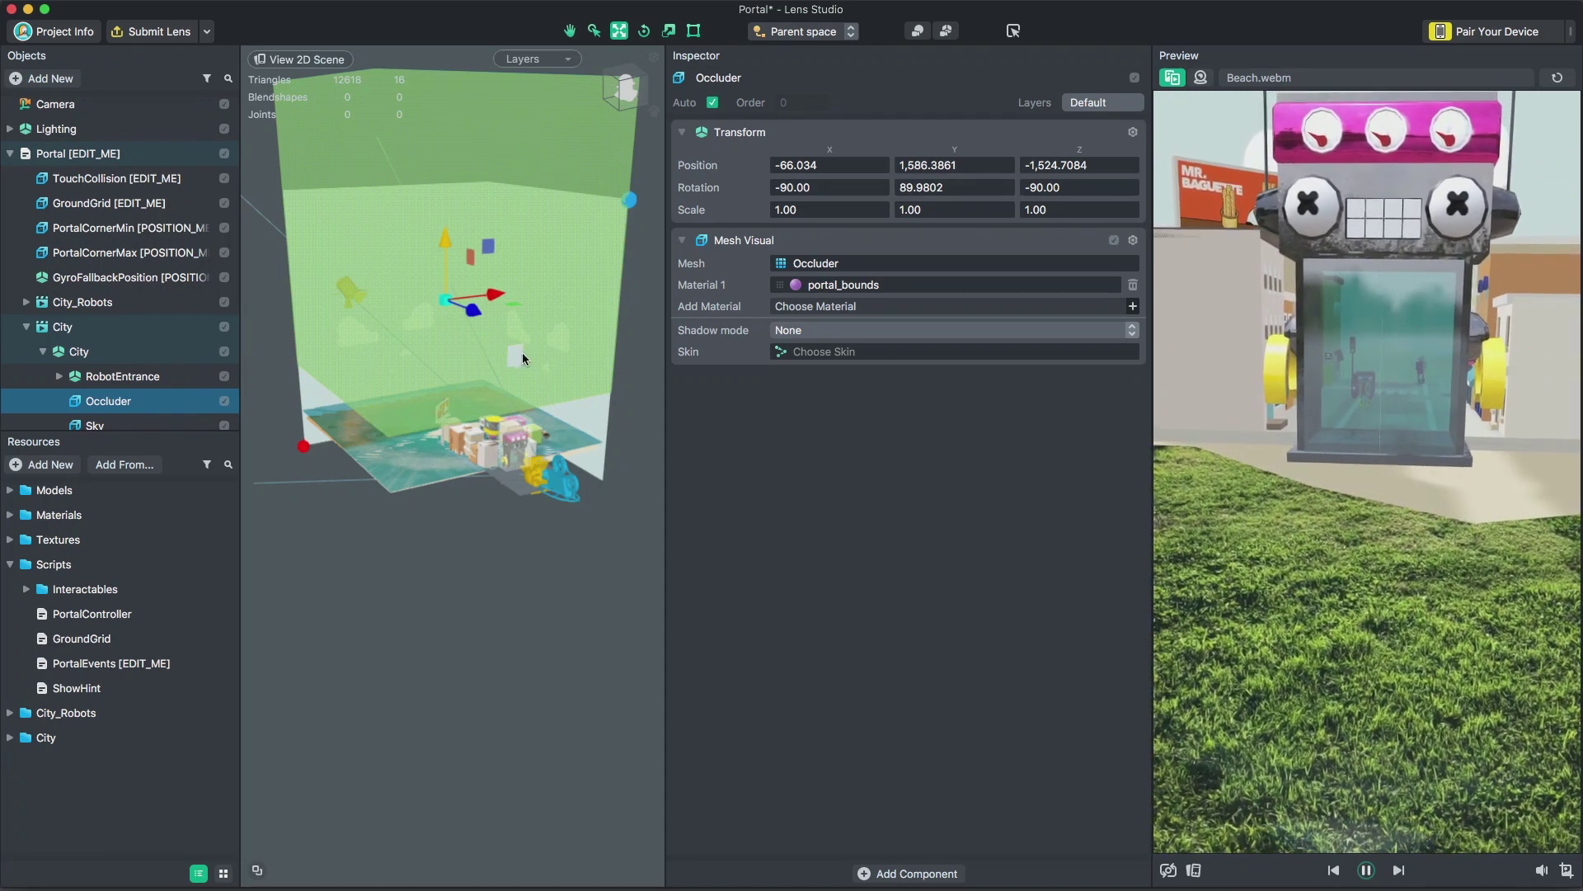
scroll(523, 350, up, 5)
middle_drag(546, 316, 477, 374)
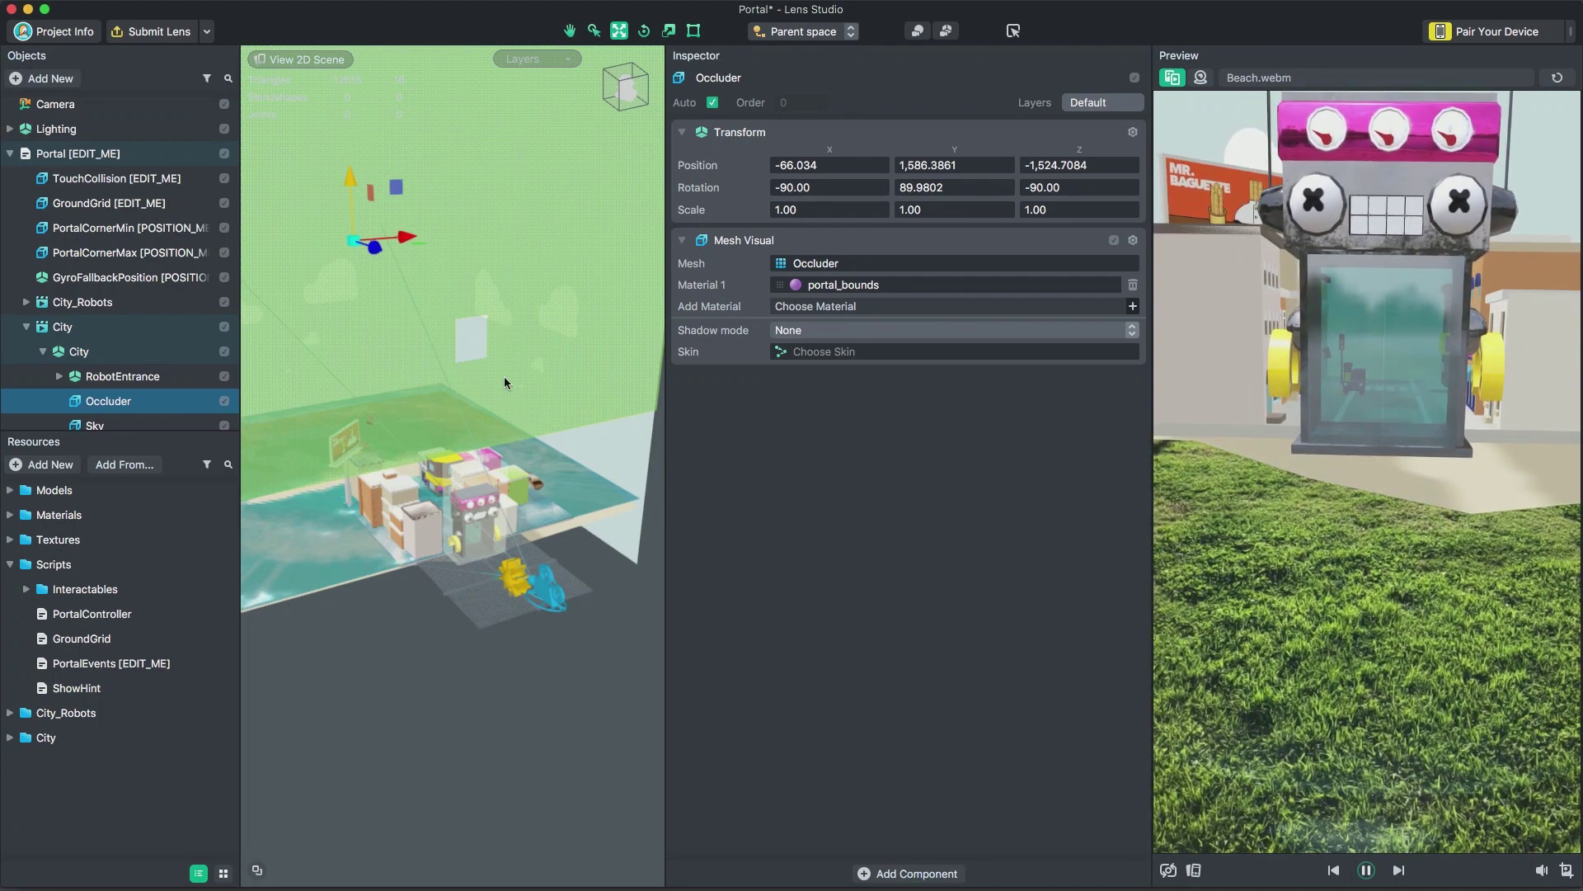
key(super+z)
scroll(503, 376, down, 5)
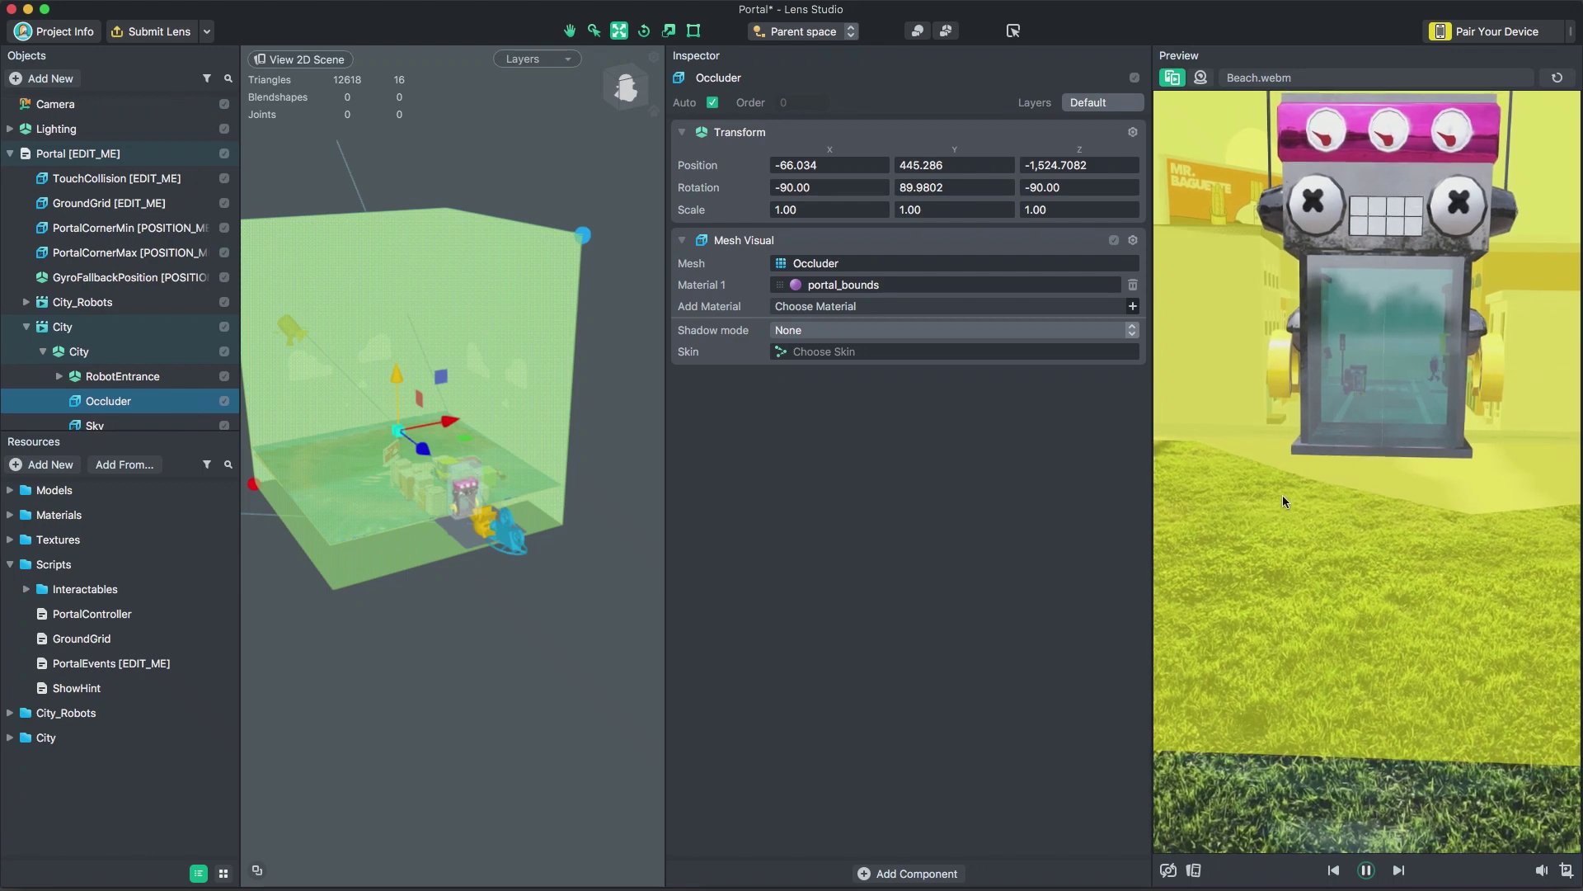
scroll(114, 363, down, 5)
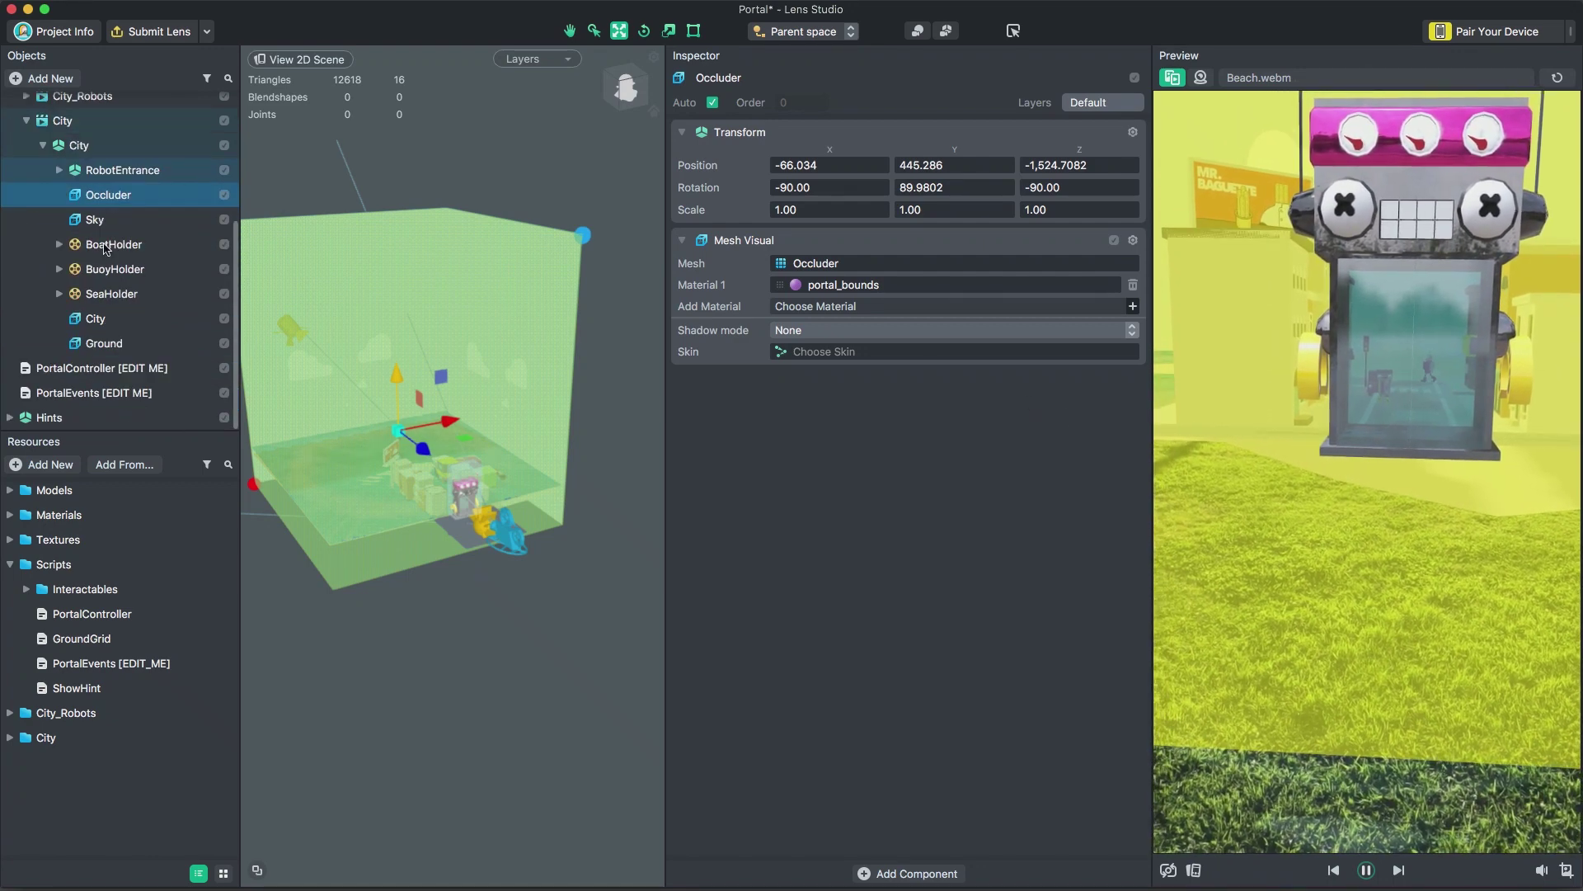
Step: Set PortalController's Portal Occluder to the Occluder object under Portal > City > City
click(89, 369)
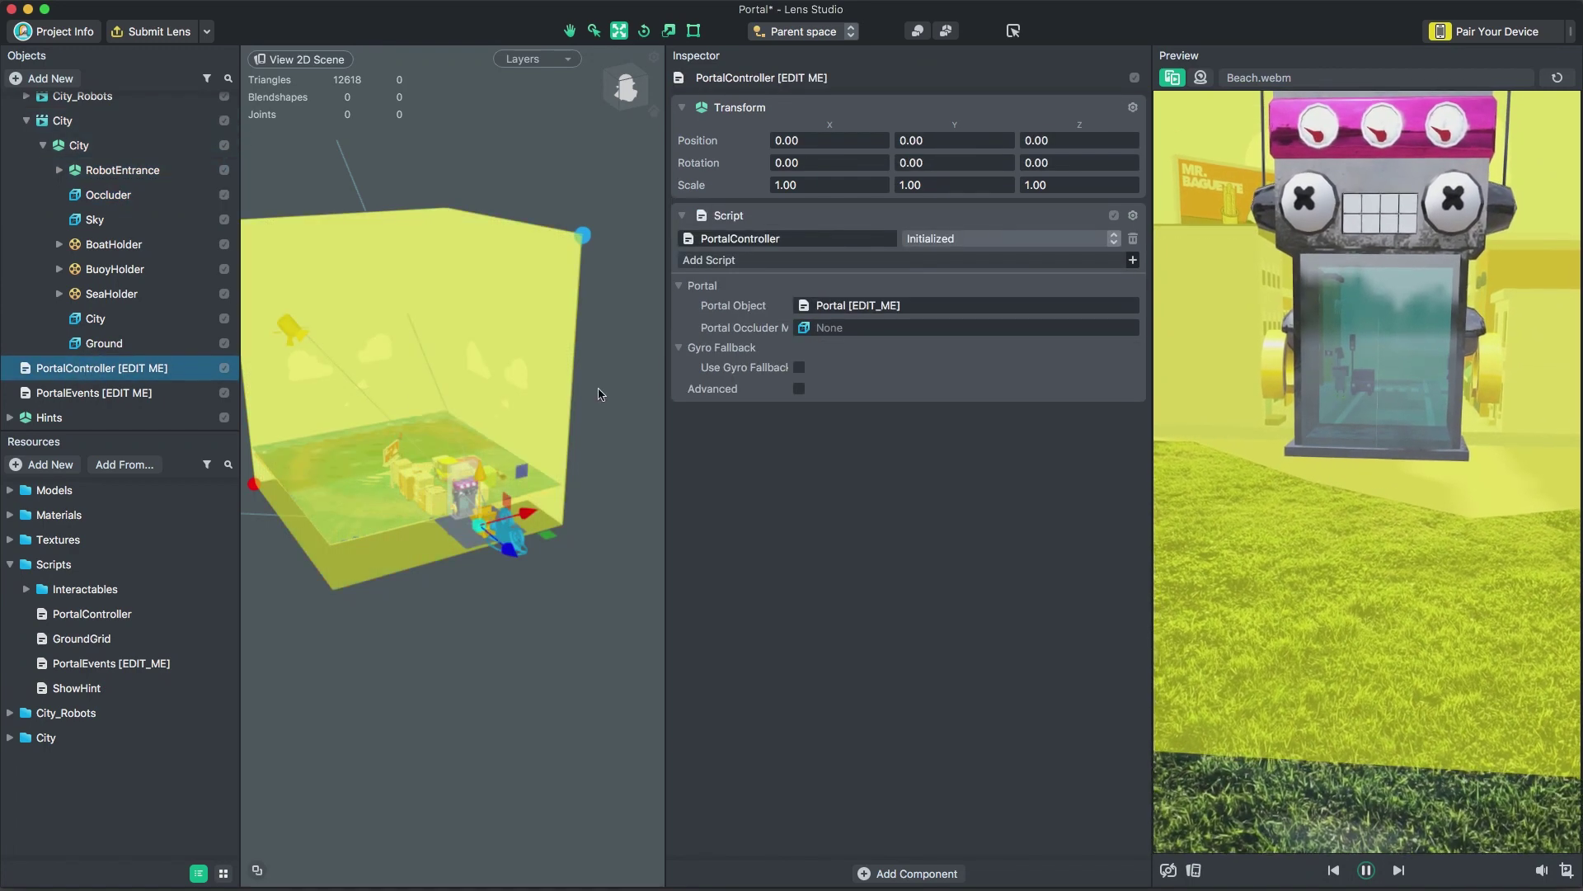
click(829, 328)
click(595, 268)
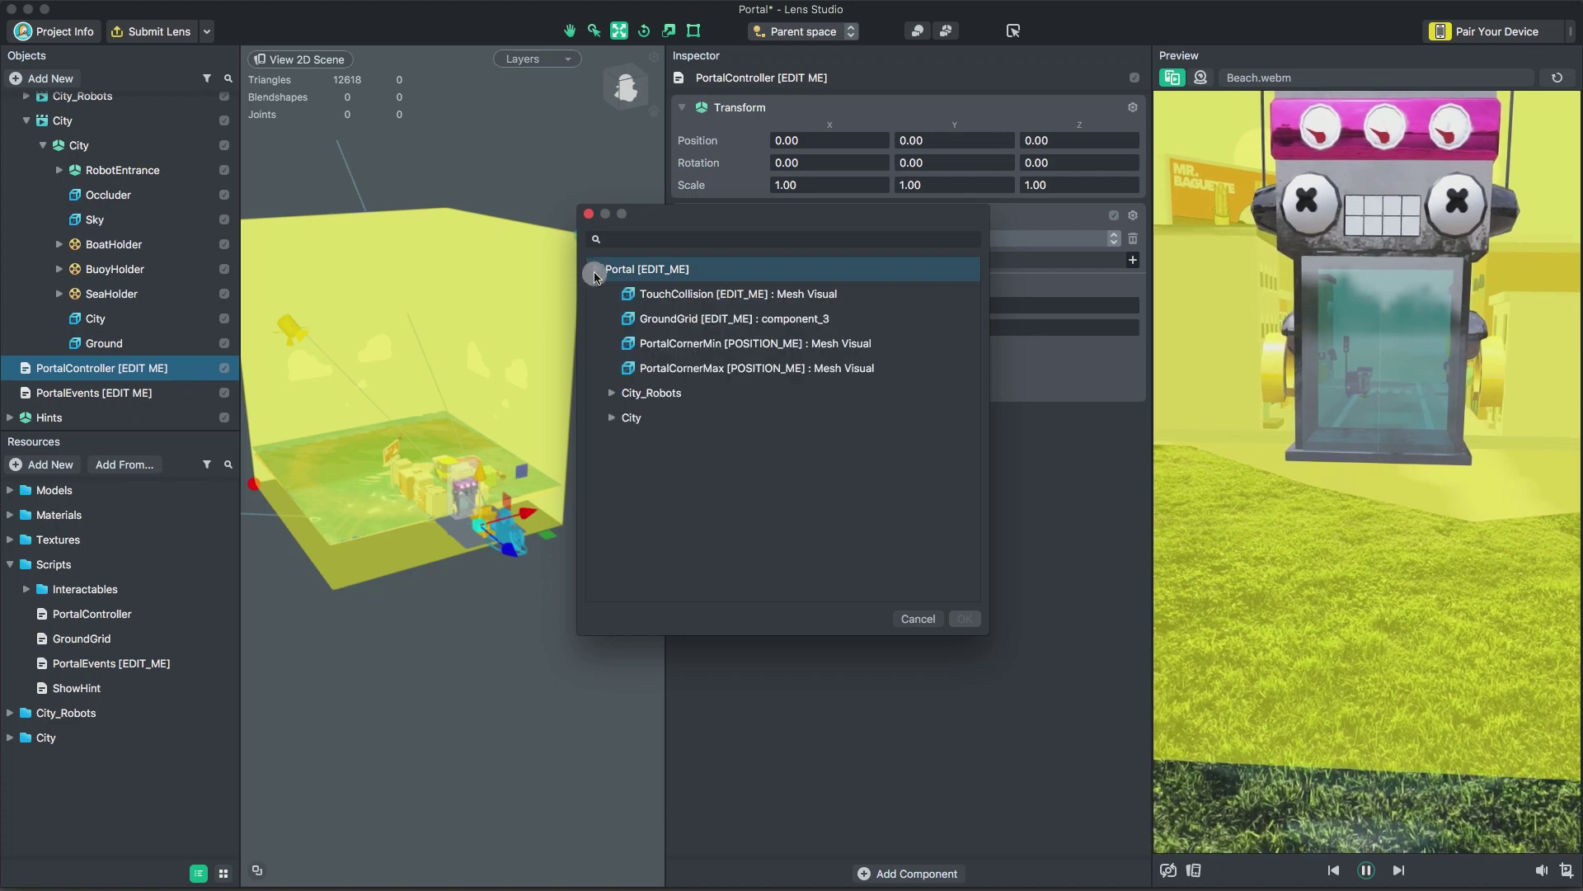
click(611, 418)
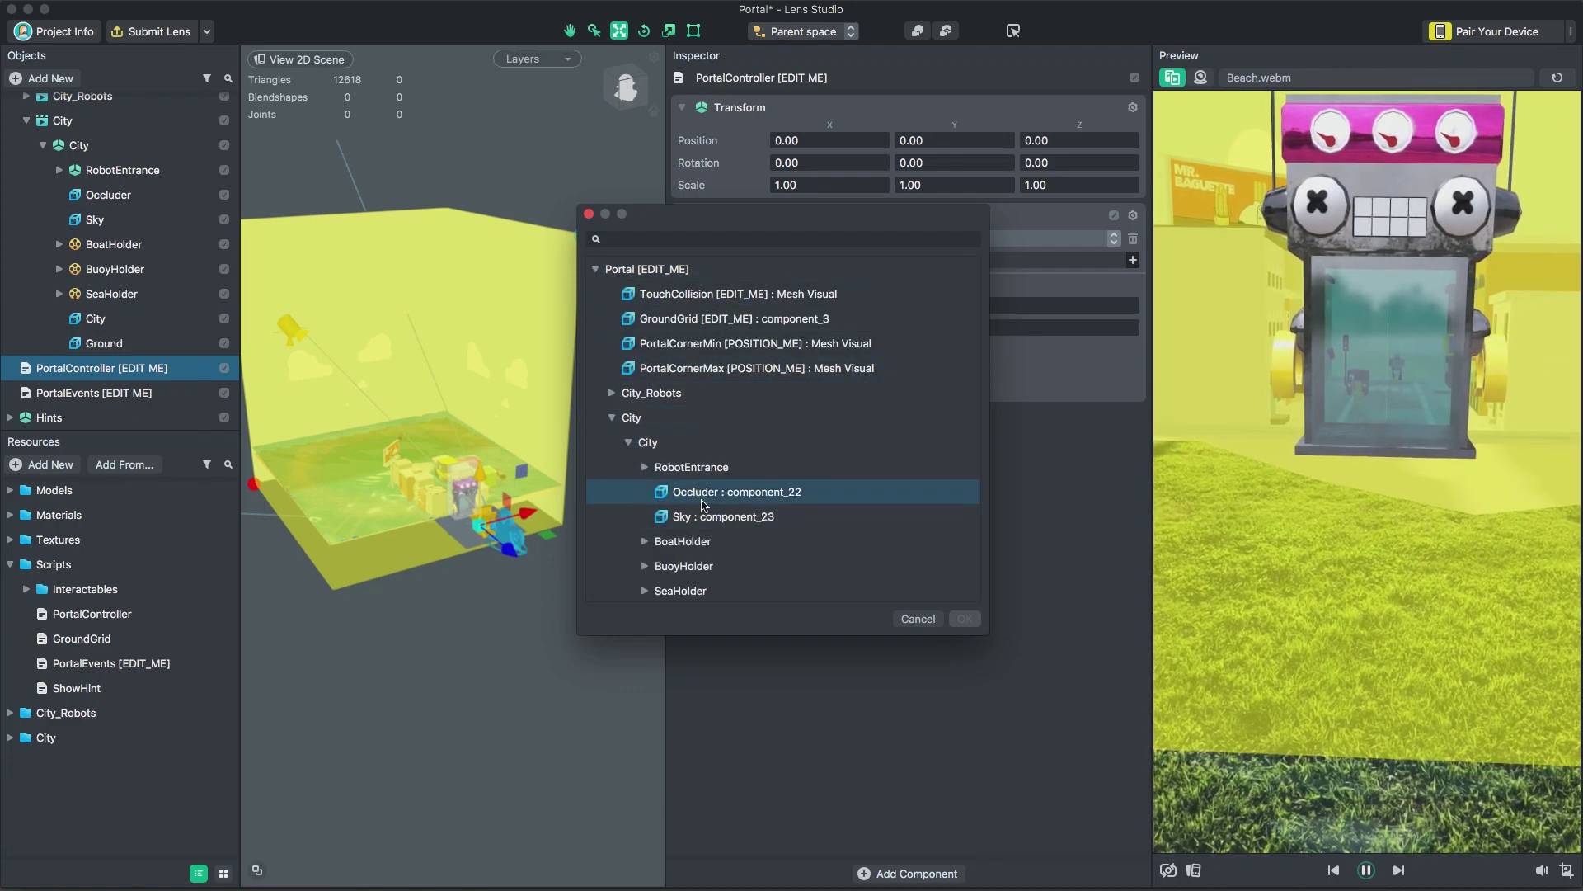
click(734, 493)
click(965, 619)
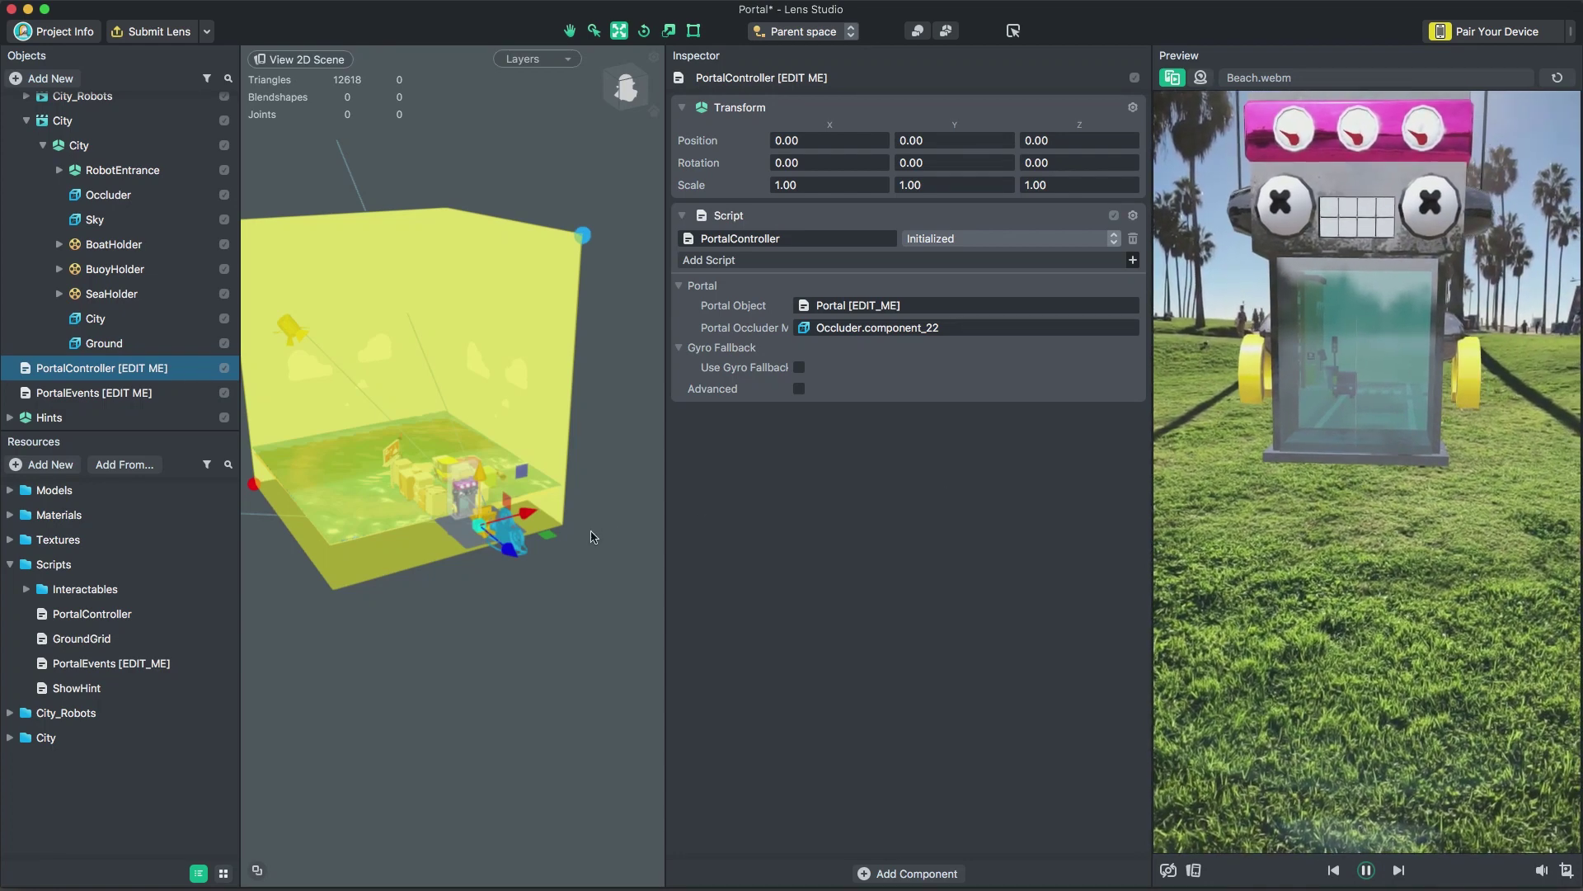
scroll(423, 500, up, 1)
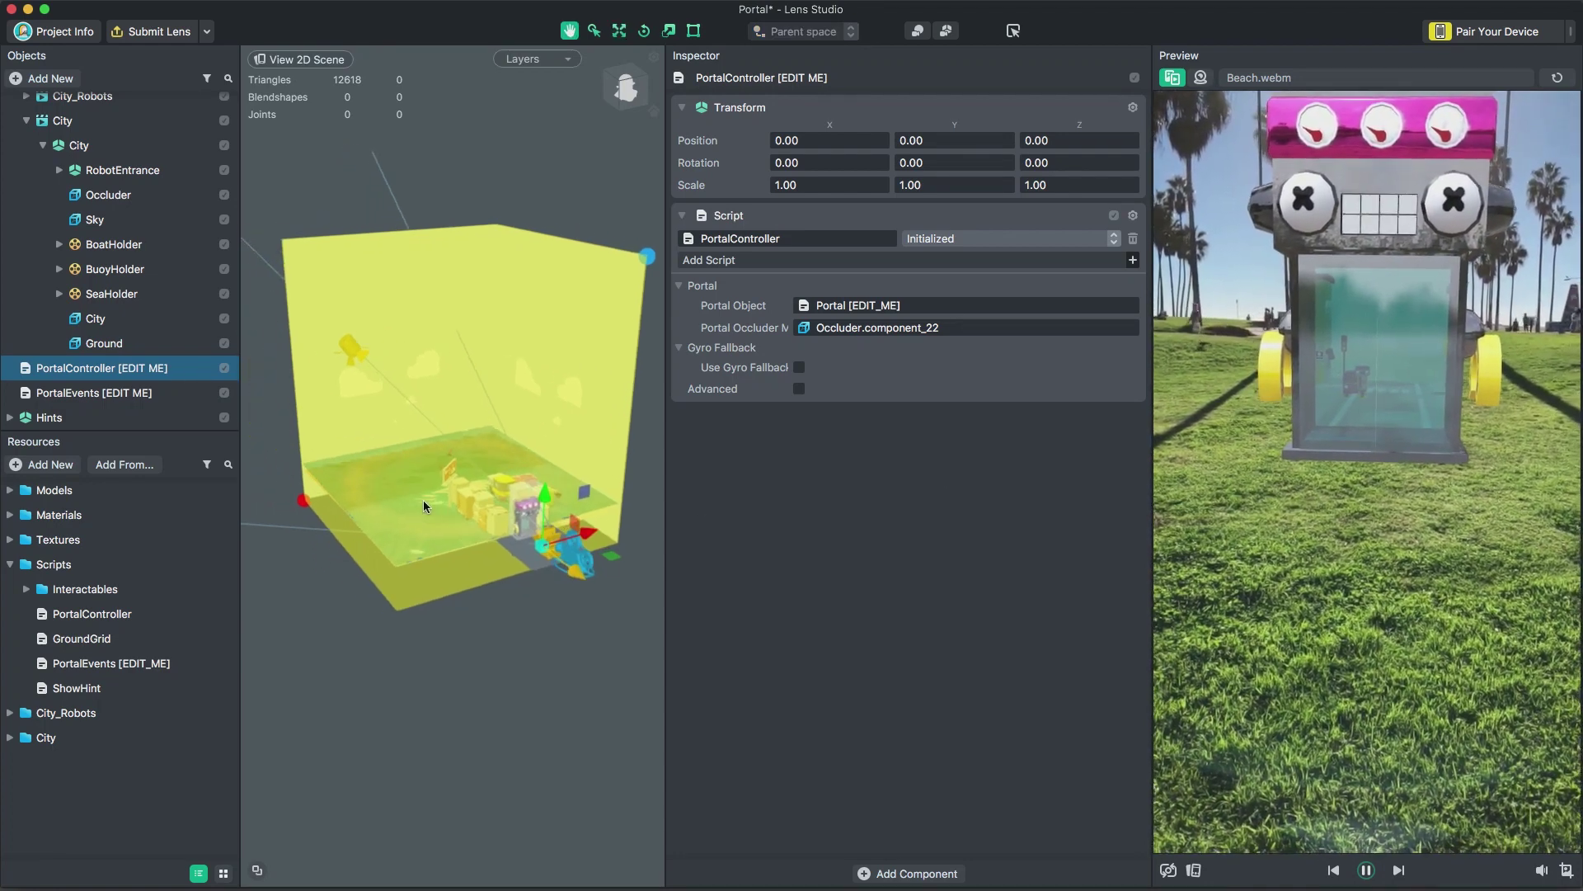
scroll(536, 446, up, 2)
mouse_move(547, 462)
alt+mouse_down()
mouse_move(531, 447)
mouse_move(569, 470)
alt+mouse_up()
scroll(568, 468, down, 2)
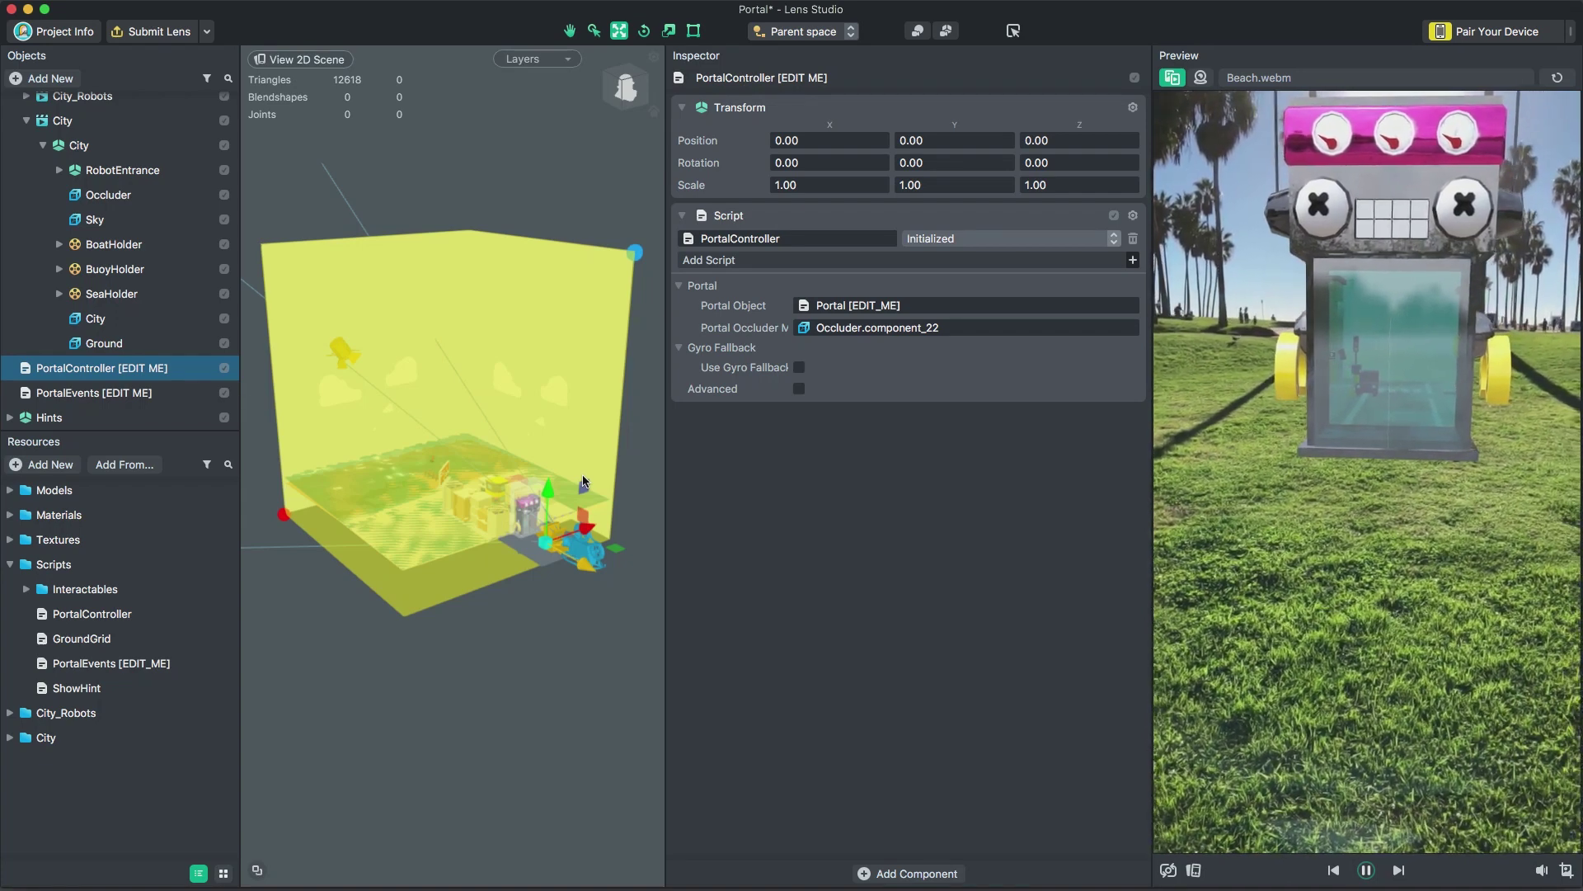
Step: Save the project, then lower the PortalCornerMax and PortalCornerMin markers slightly
key(super+s)
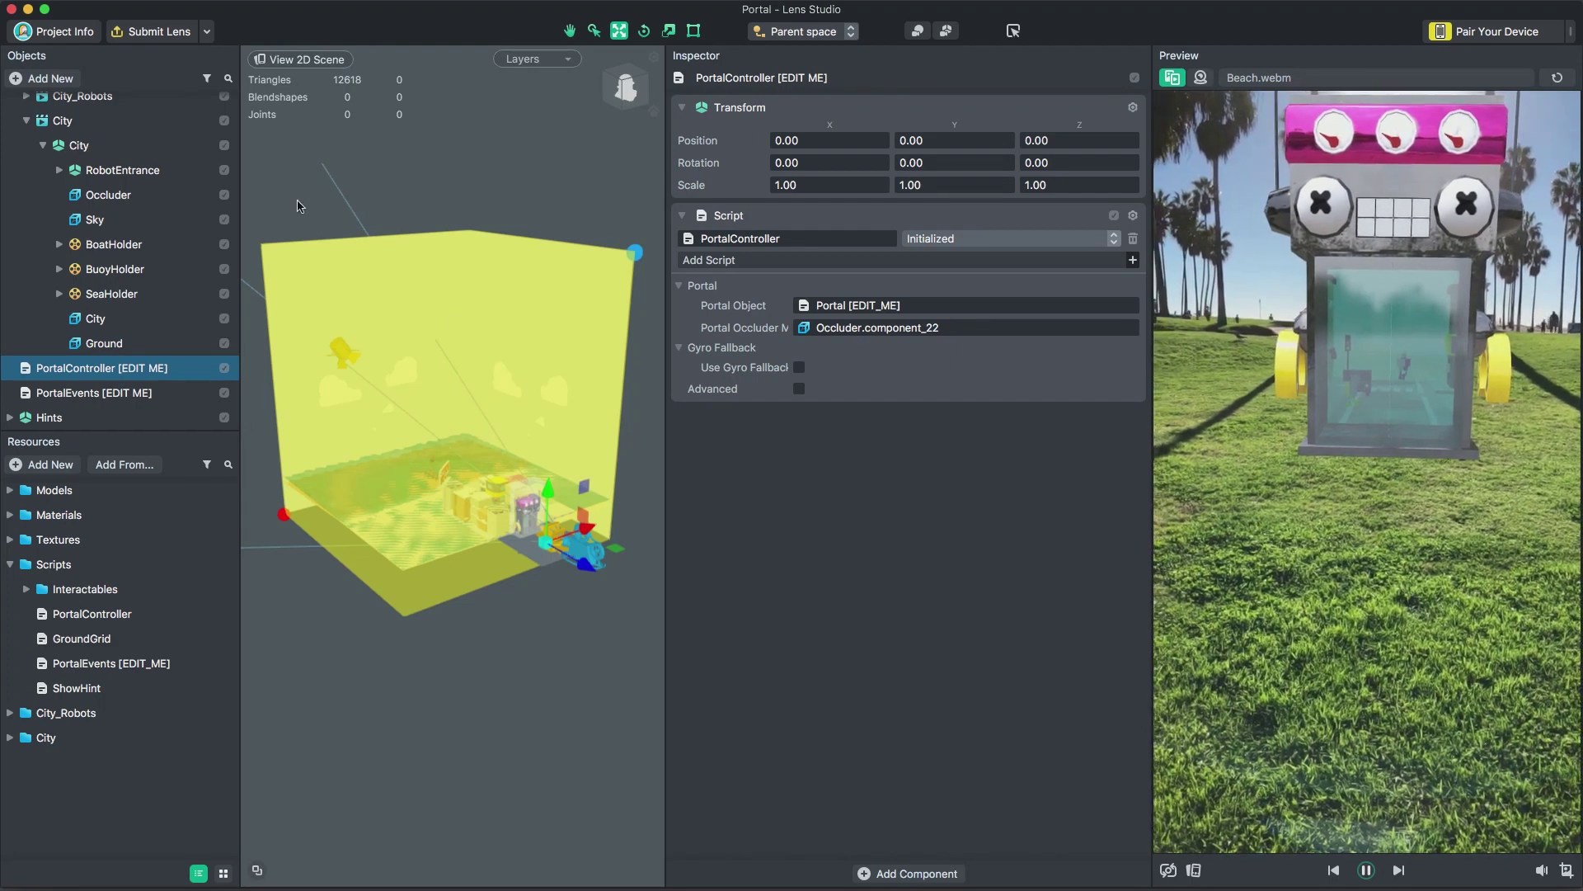
scroll(37, 128, up, 5)
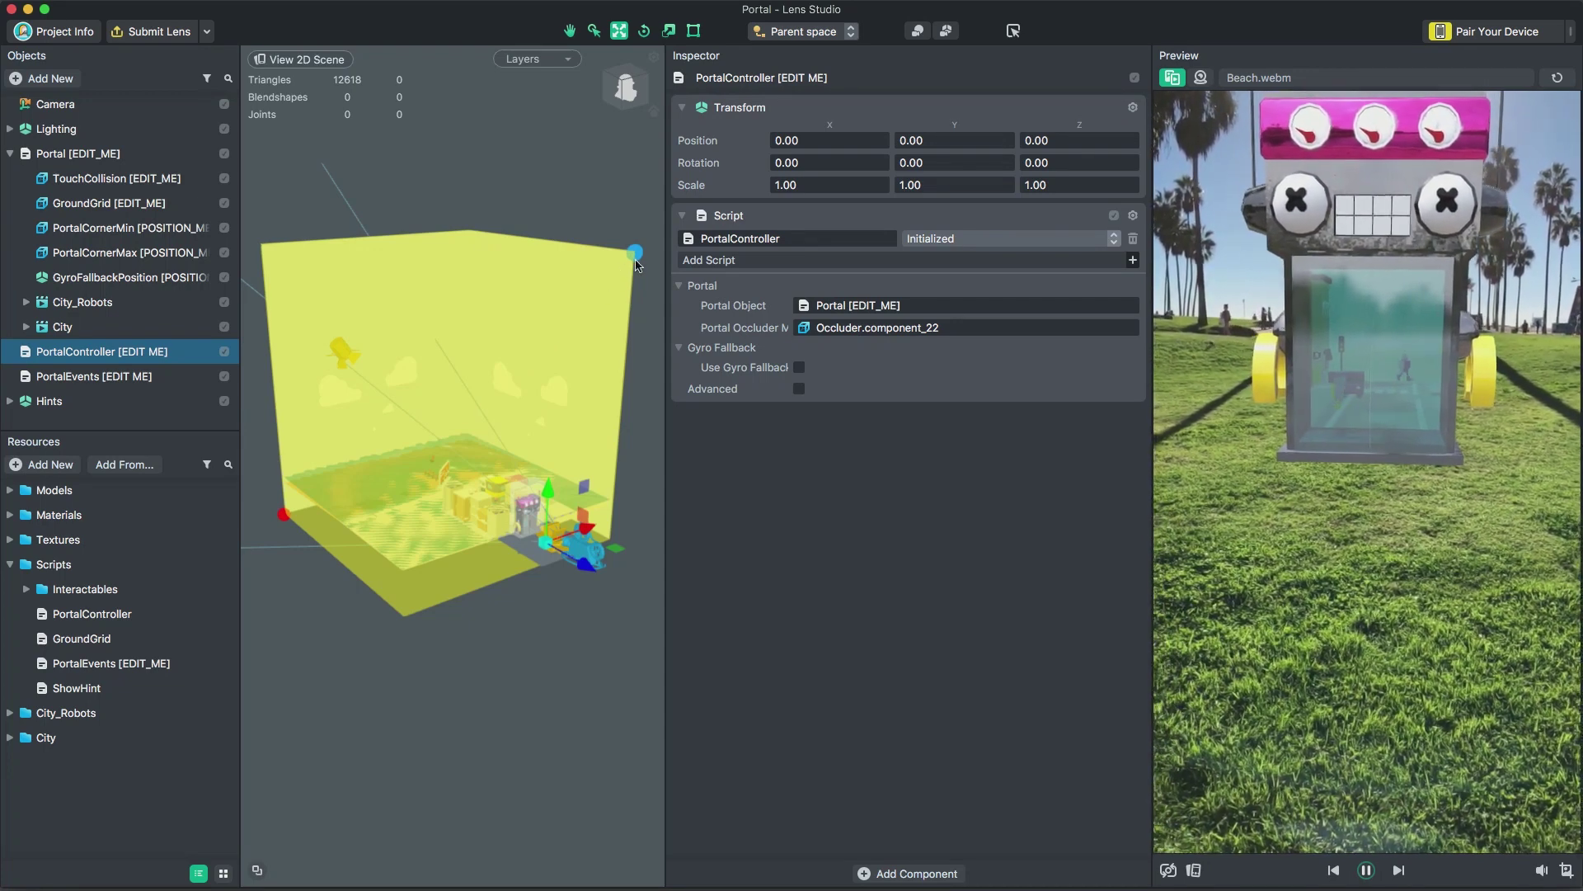
click(640, 251)
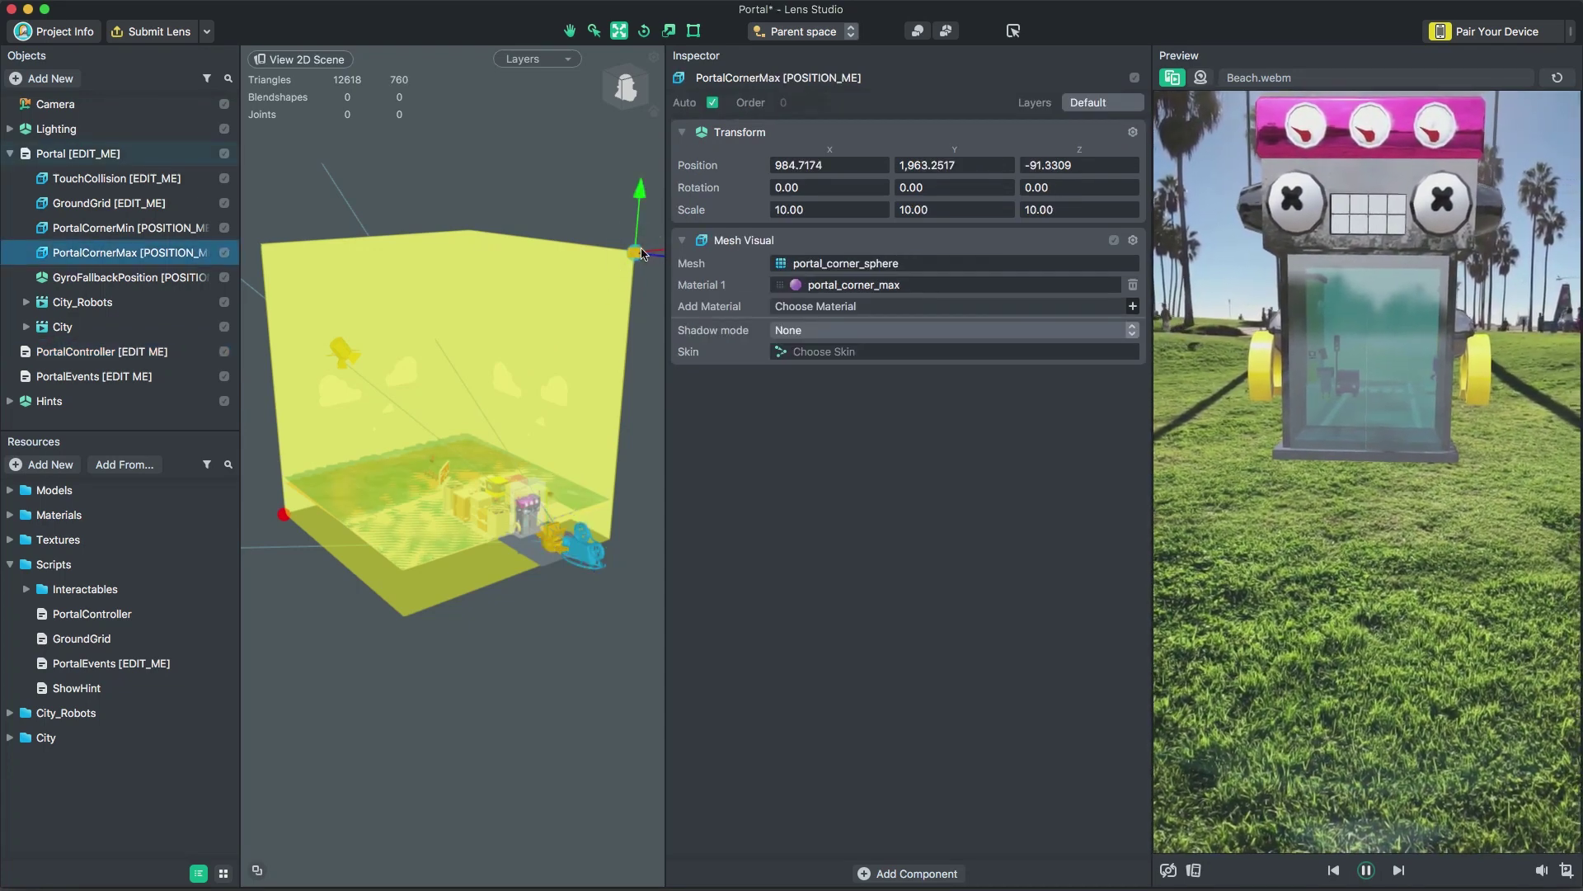
drag(644, 198, 644, 196)
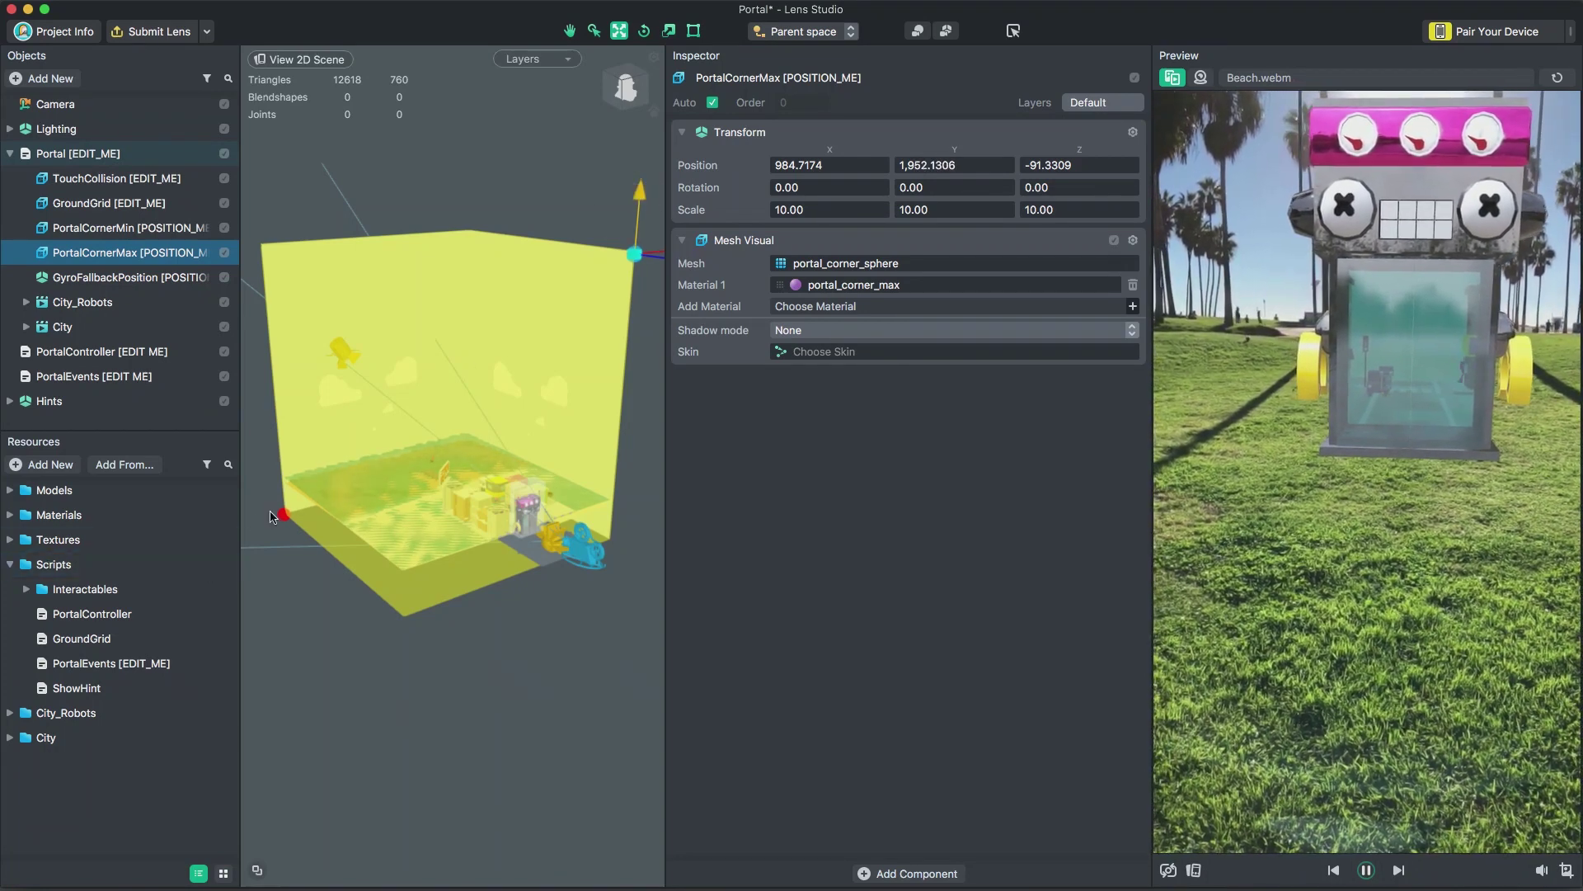
click(283, 514)
drag(281, 458, 278, 472)
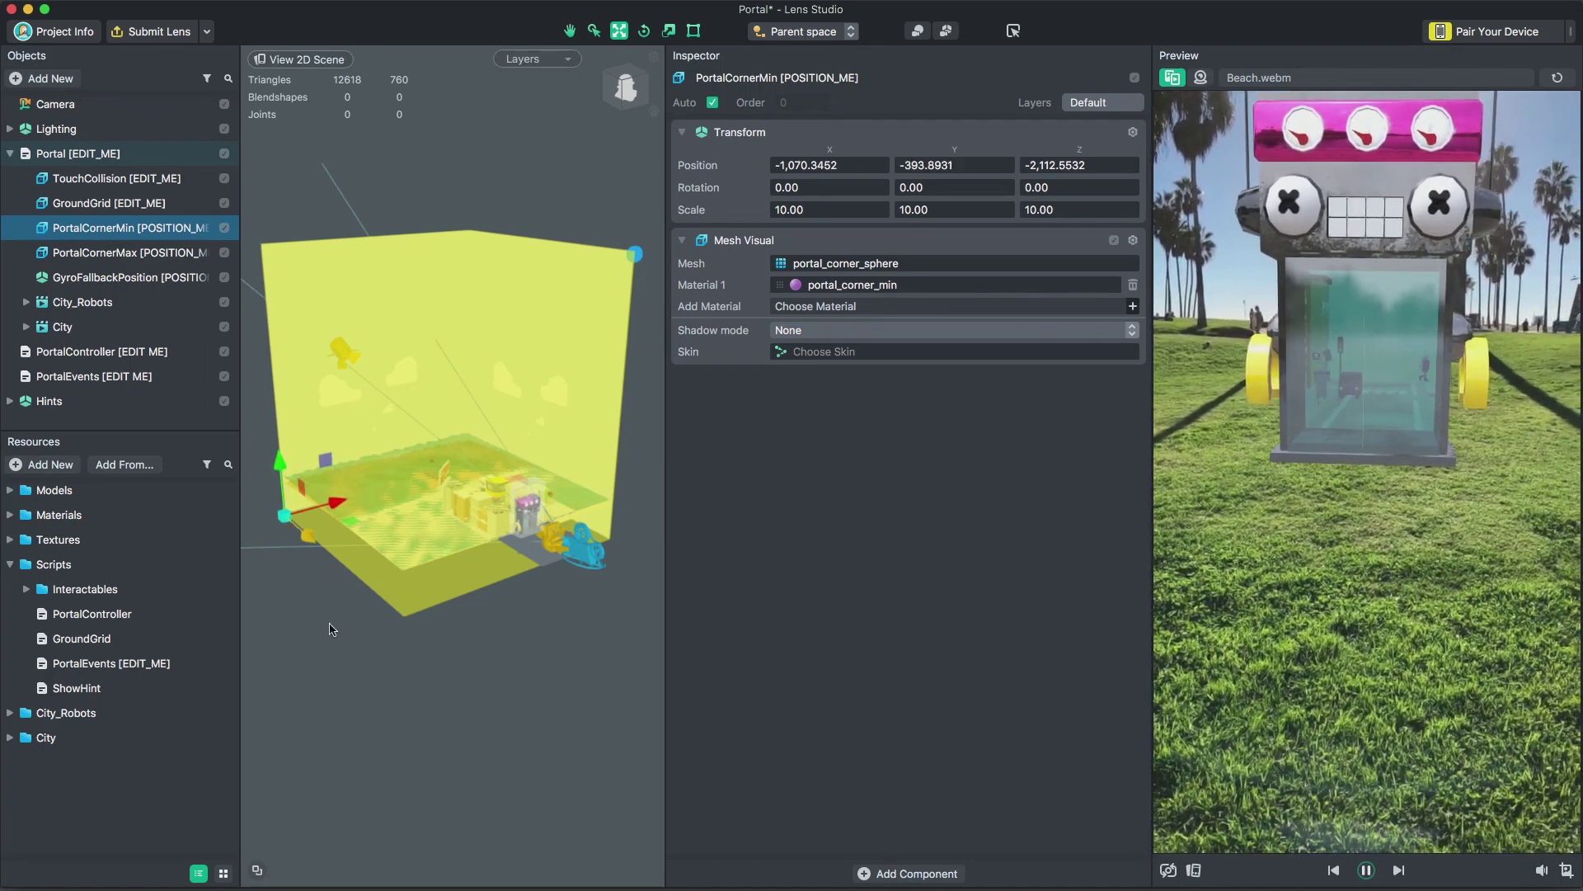
click(422, 666)
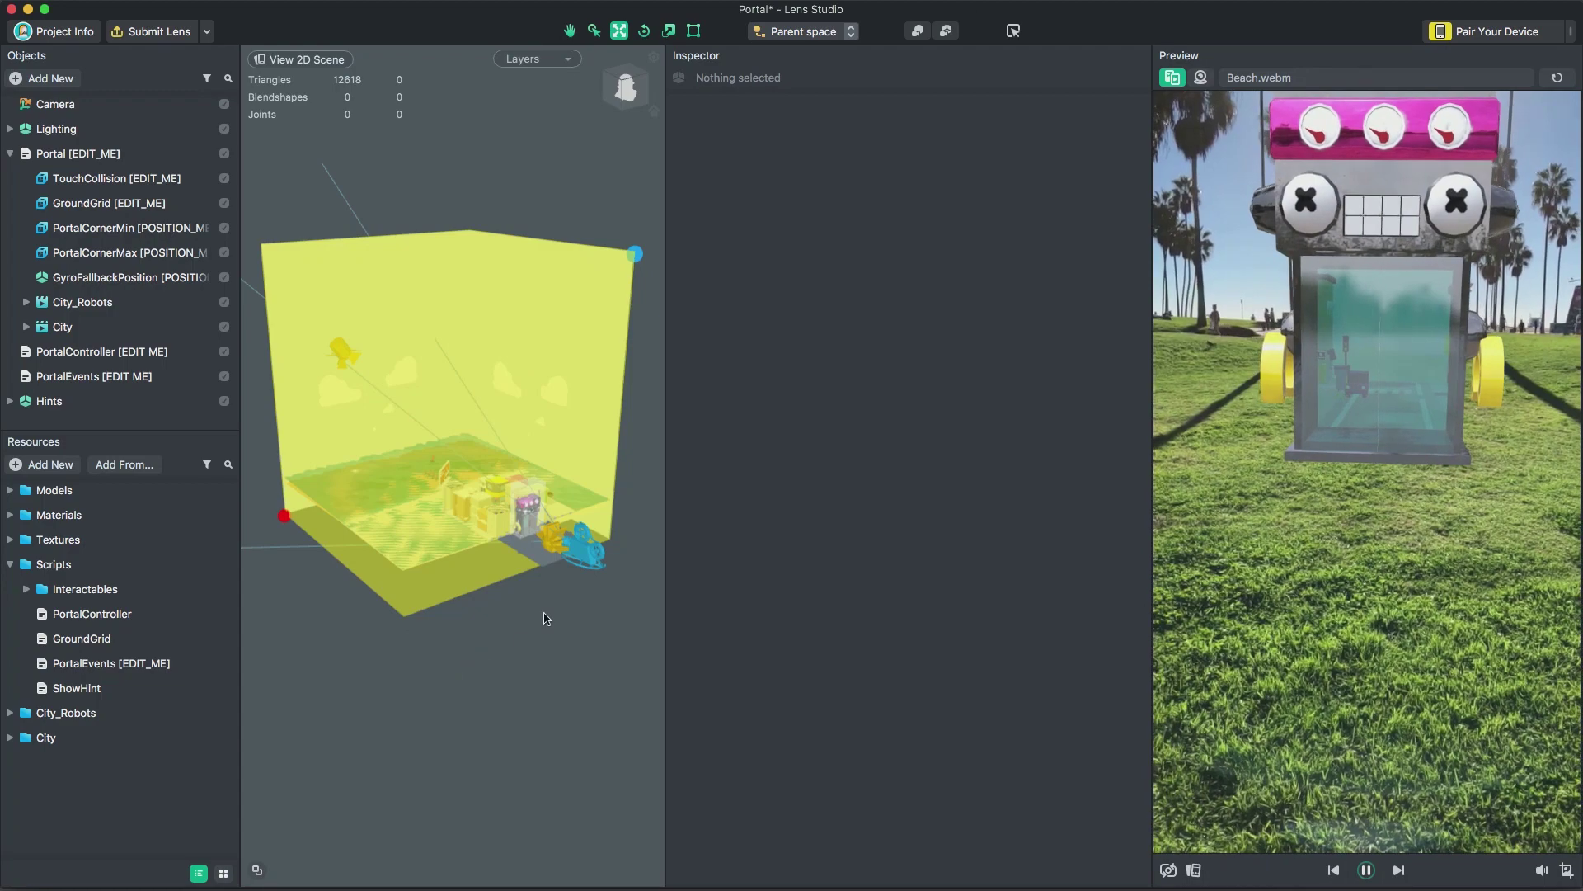
mouse_move(561, 477)
right_down()
mouse_move(552, 452)
mouse_move(531, 468)
right_up()
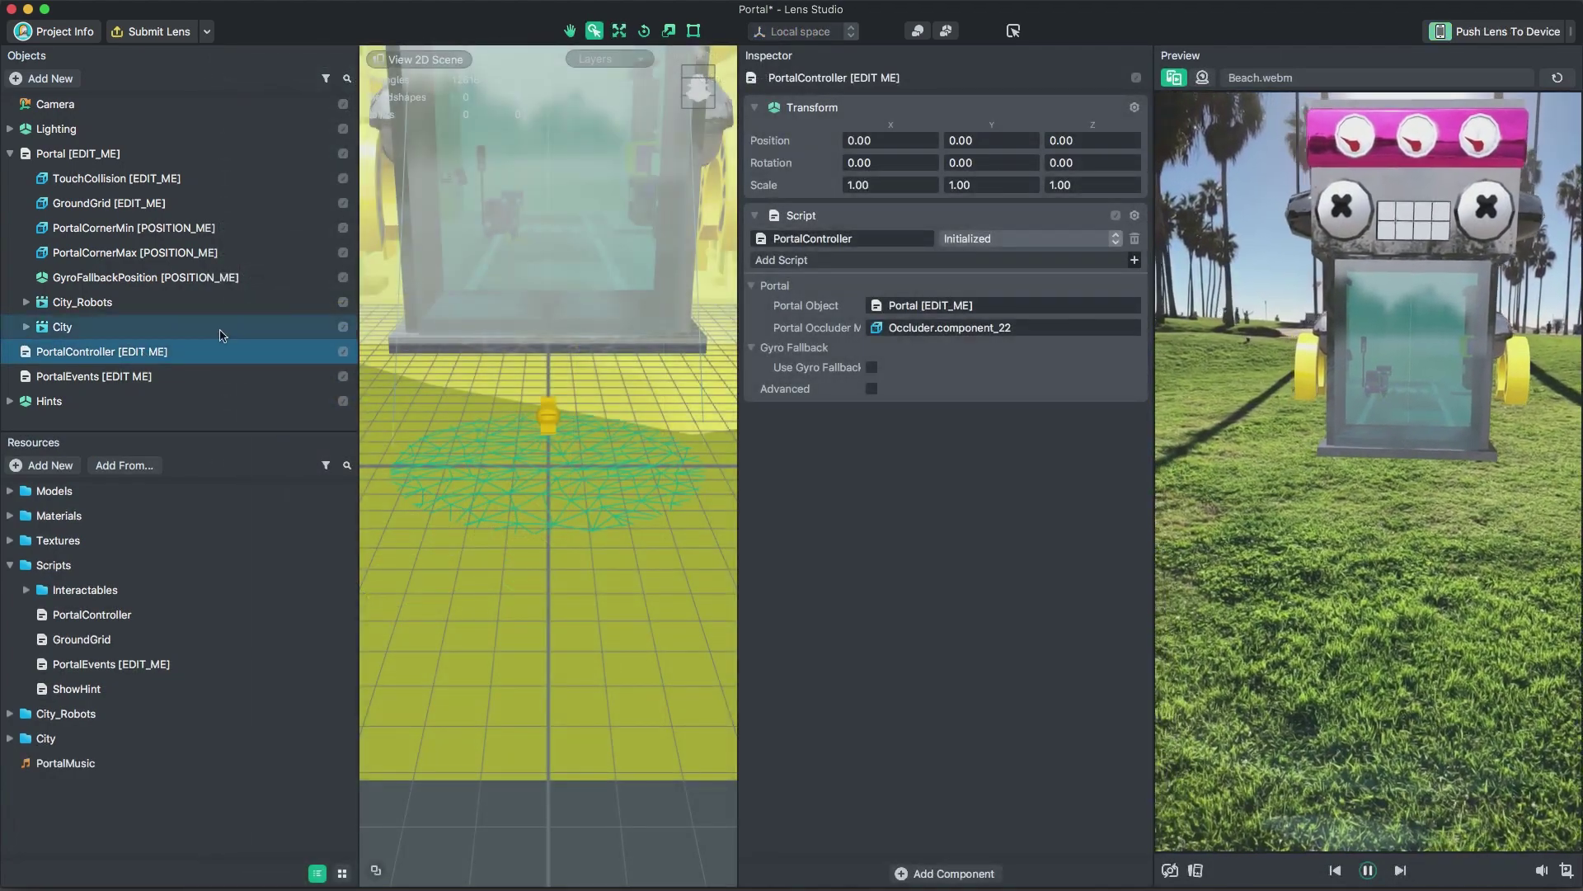
click(872, 368)
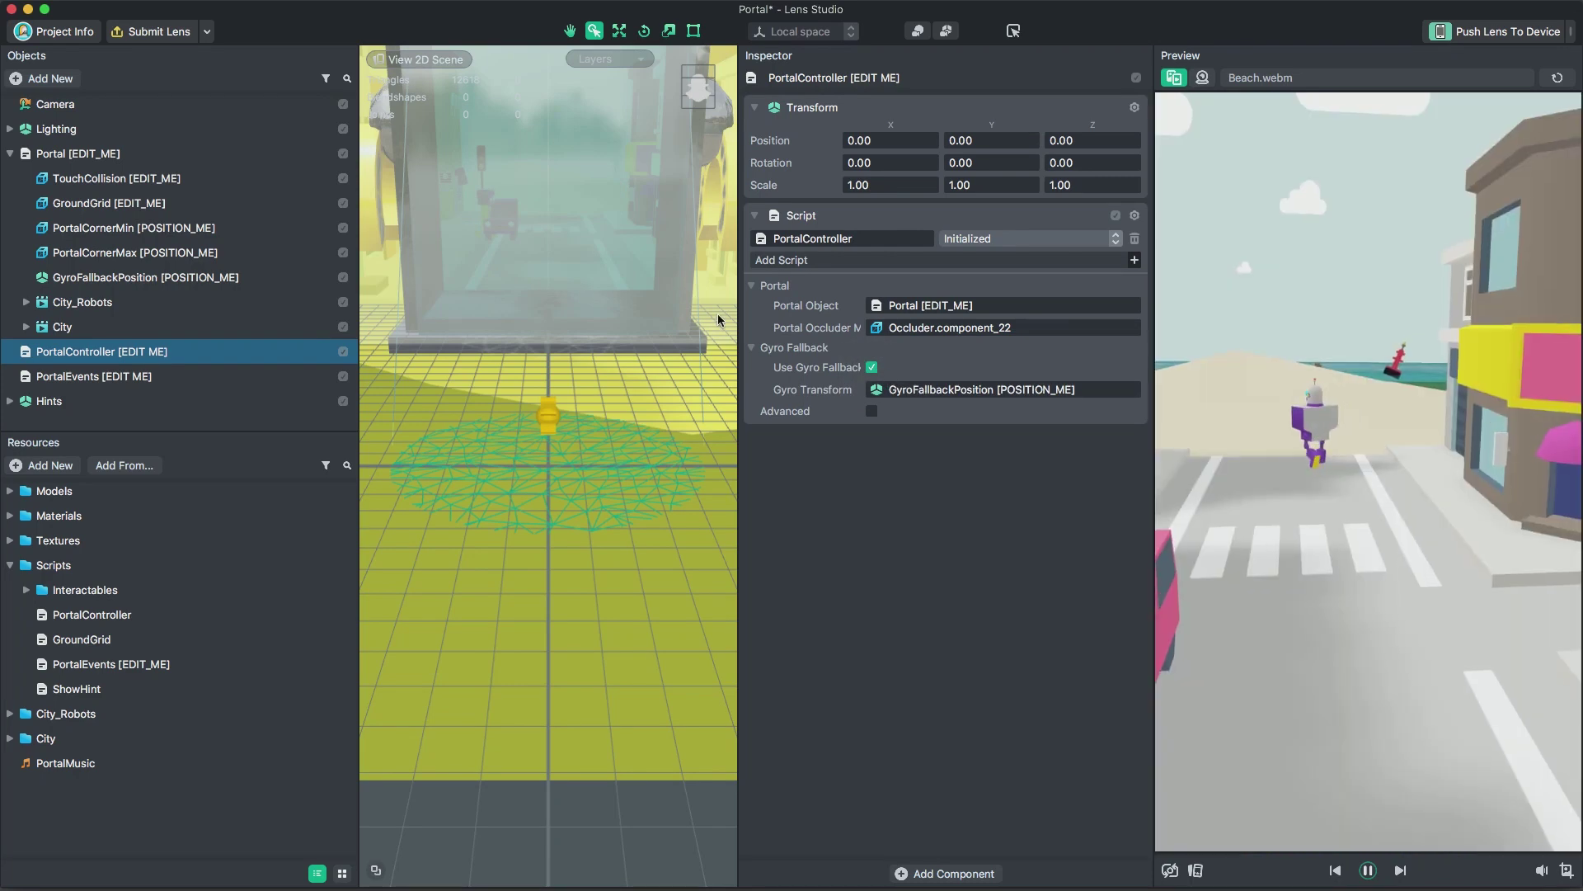
click(247, 279)
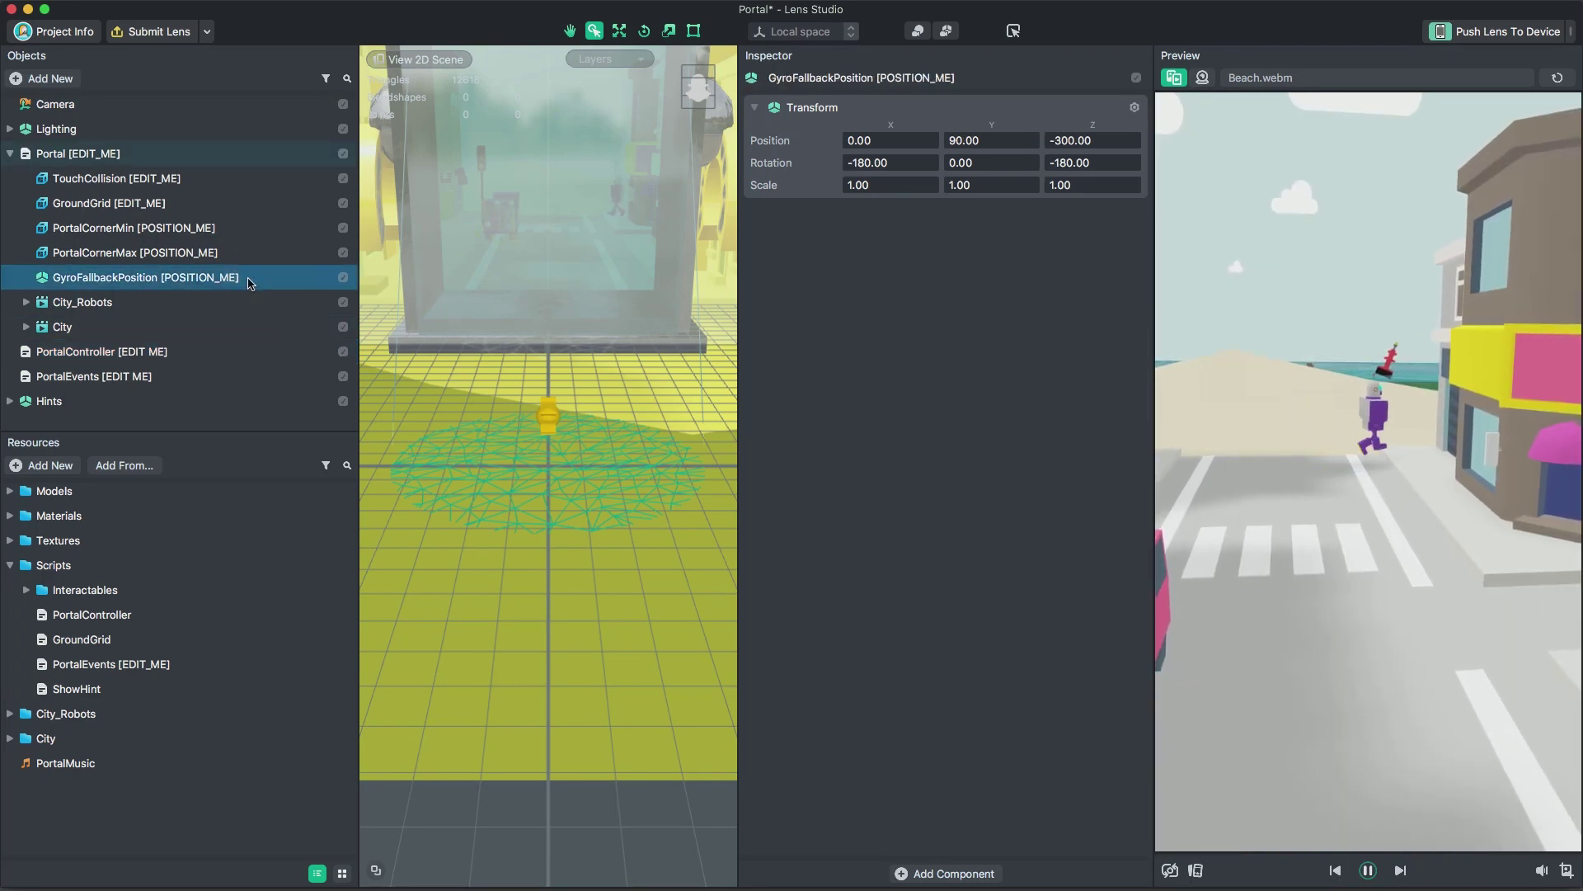
key(w)
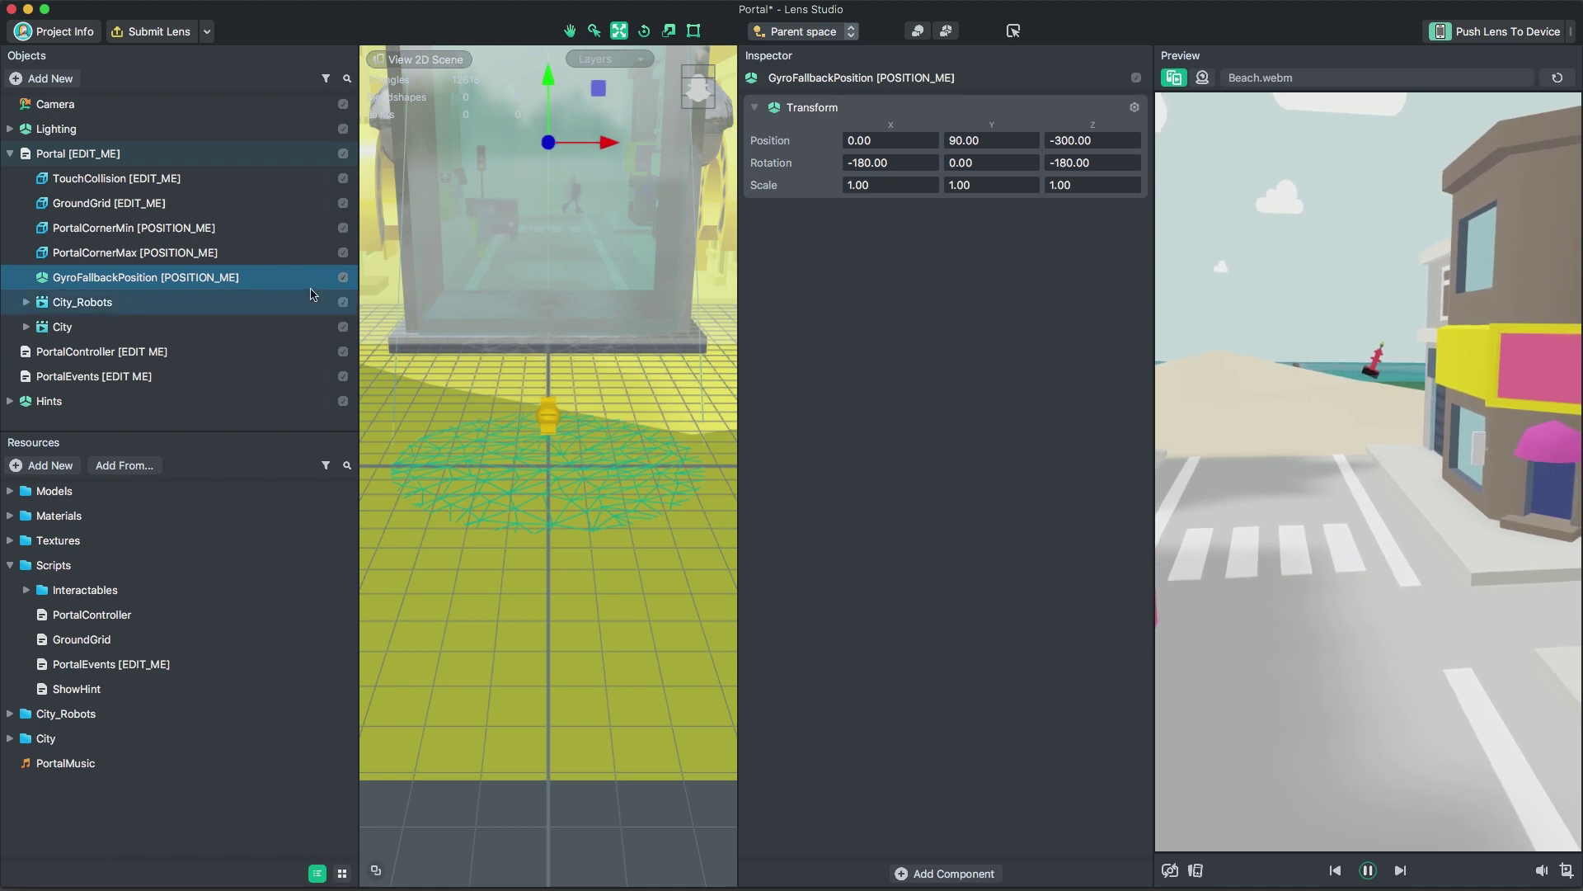
click(165, 353)
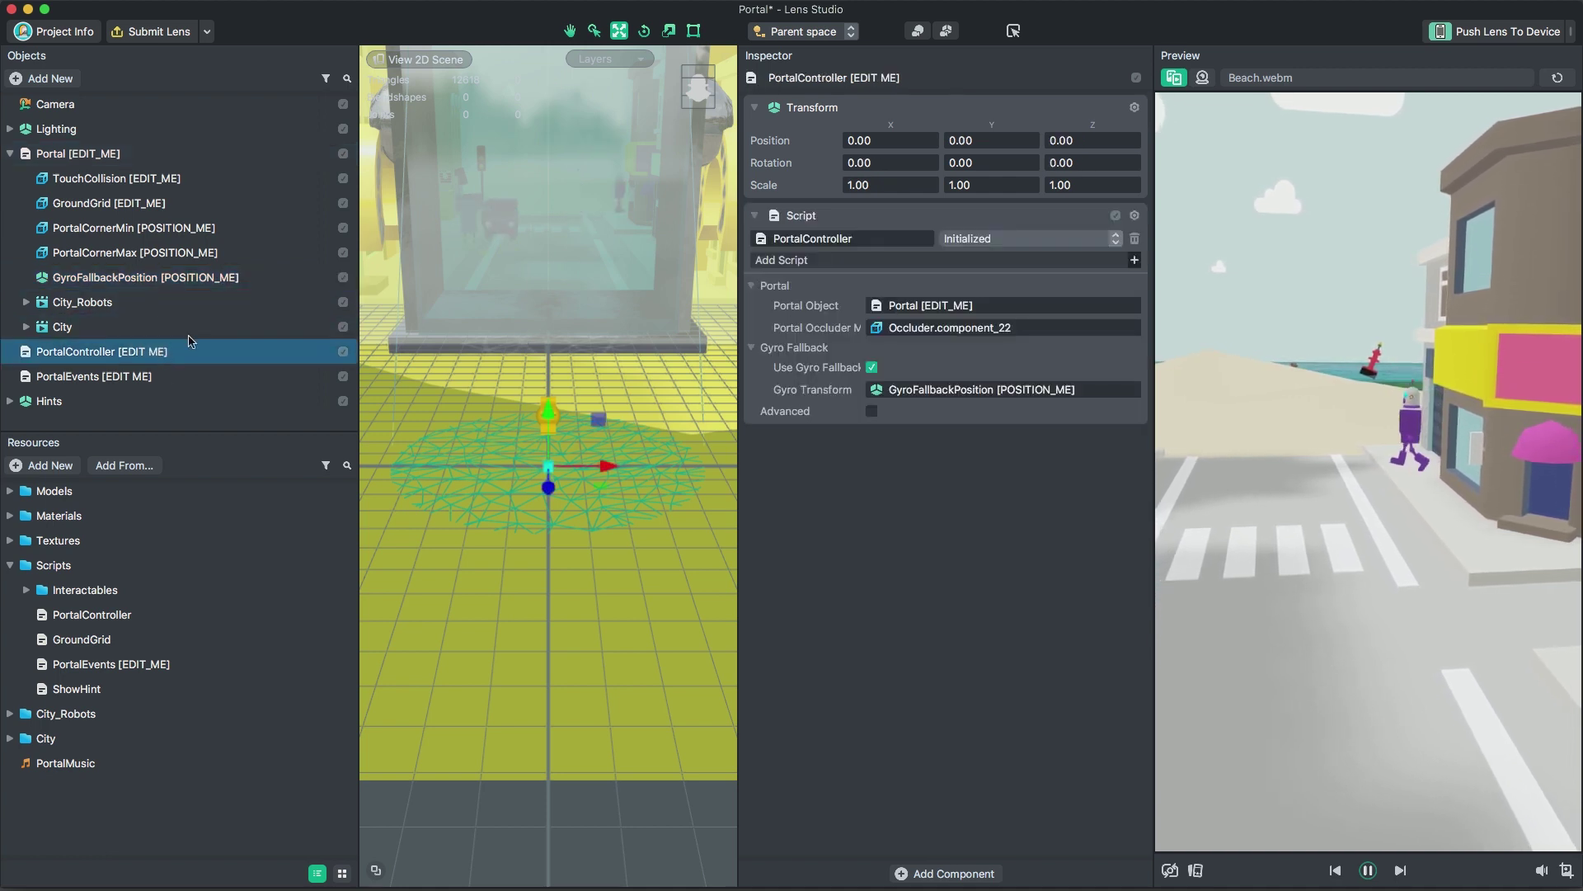
click(872, 368)
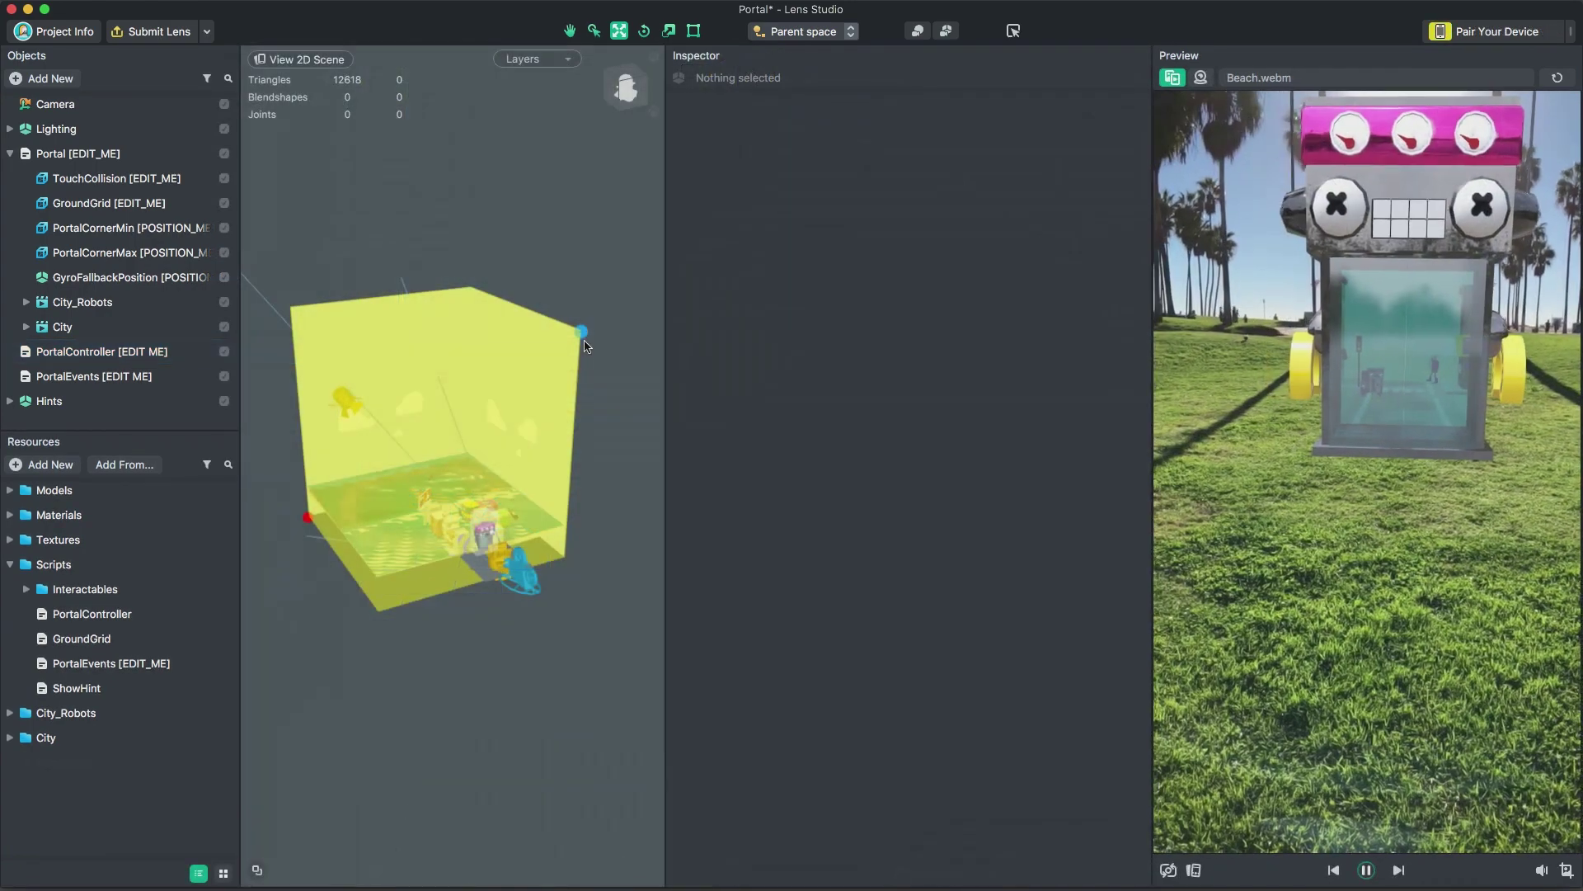
Step: Save, then inspect the City model's Animation Mixer layers DoorOpen, Idle and Wait
mouse_move(463, 468)
alt+mouse_down()
mouse_move(482, 453)
mouse_move(435, 474)
mouse_move(453, 478)
alt+mouse_up()
key(super+s)
alt+right_drag(455, 482, 447, 459)
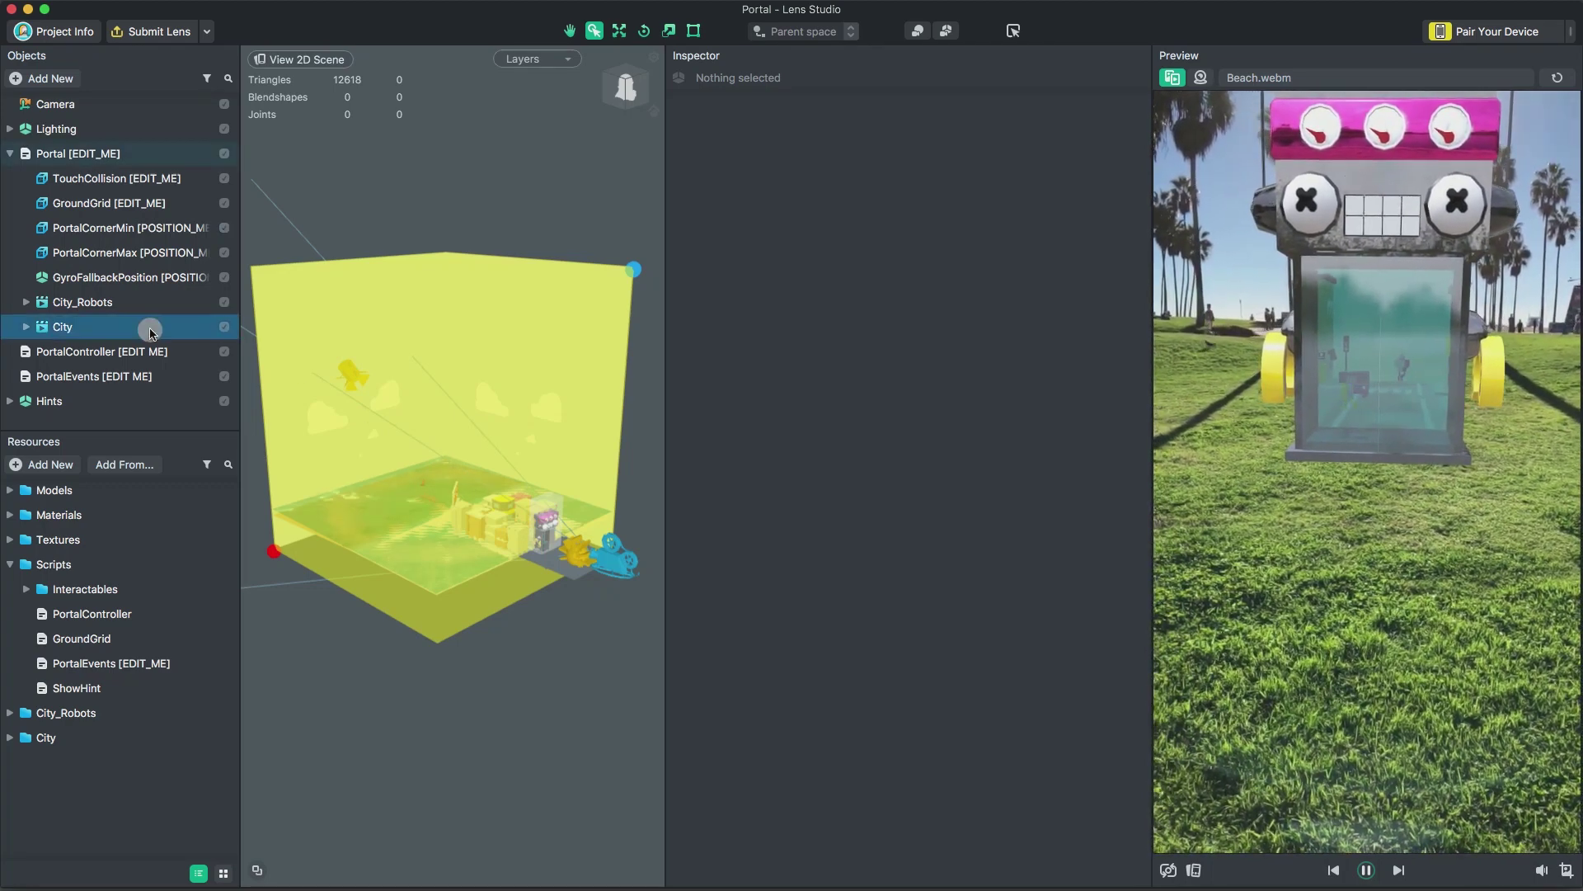
click(197, 332)
click(714, 270)
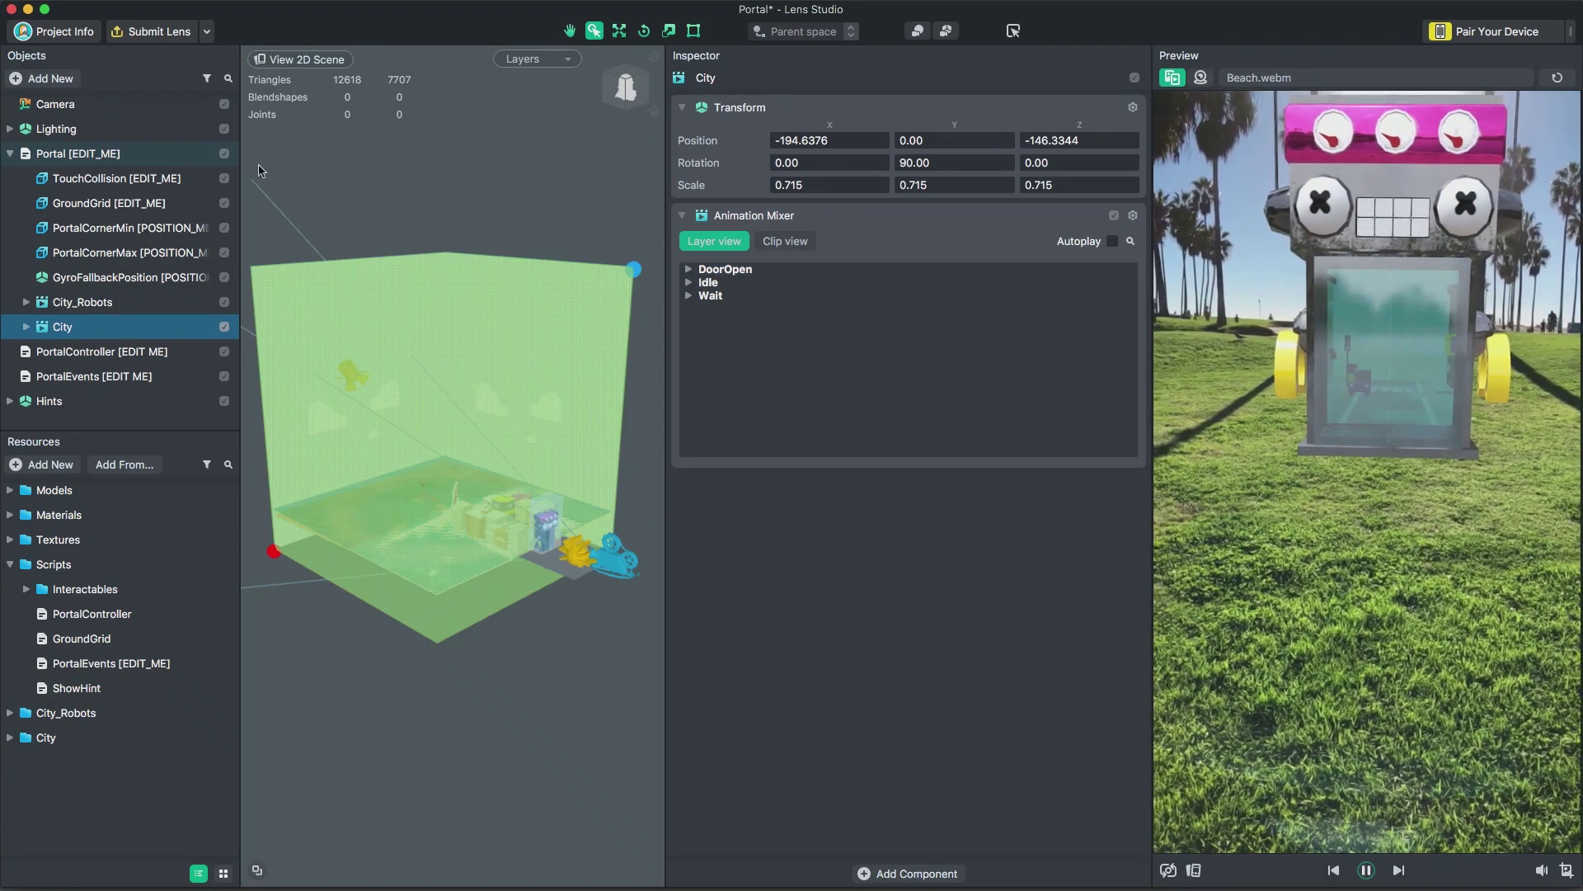
click(187, 154)
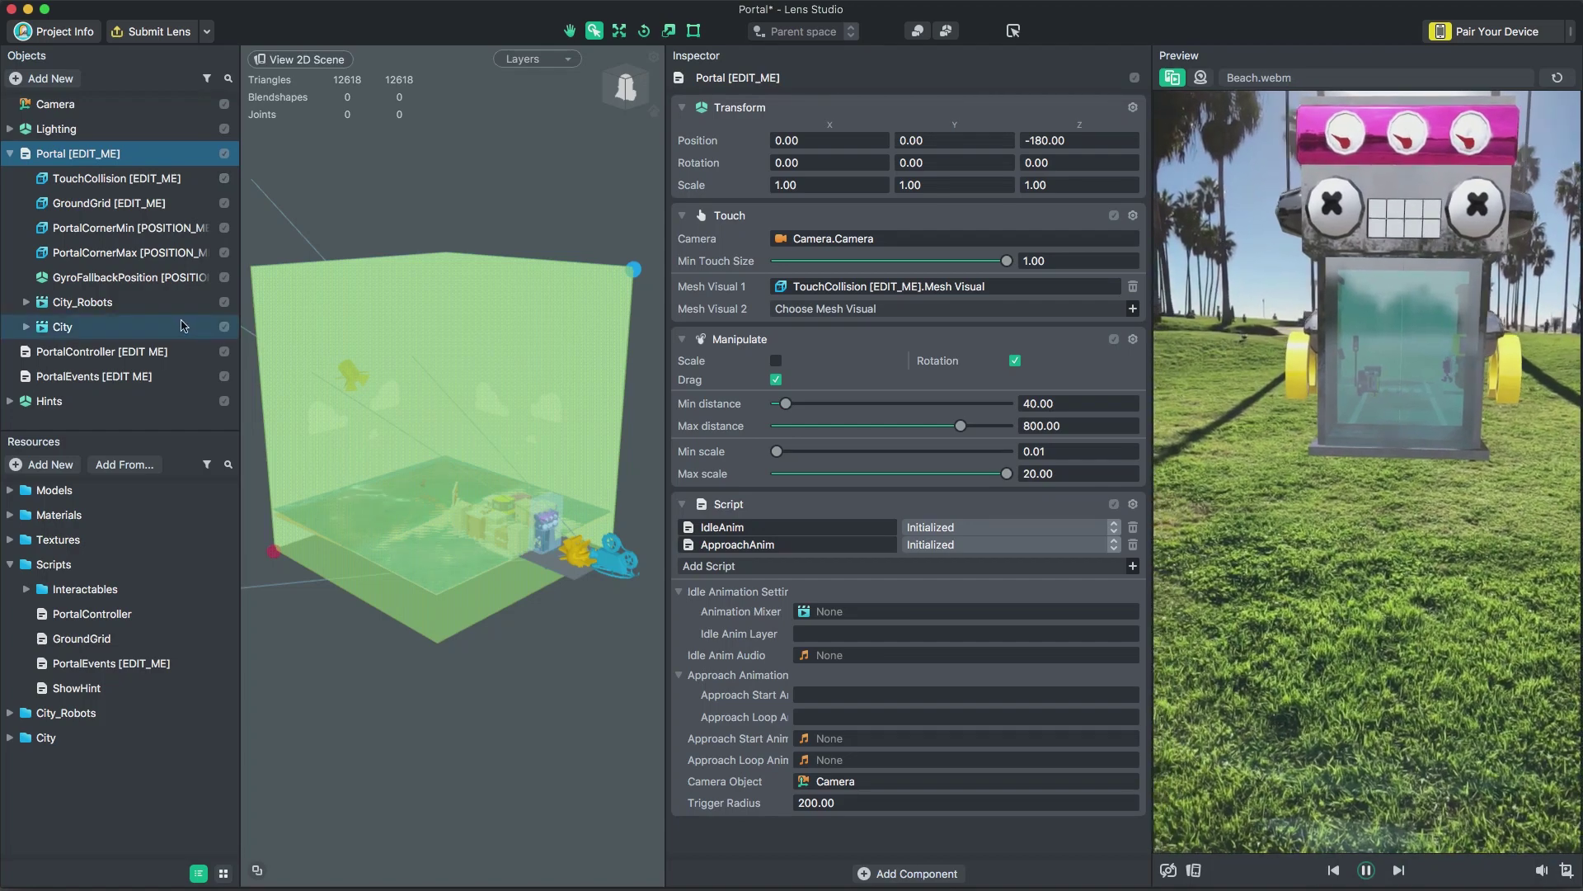
click(185, 326)
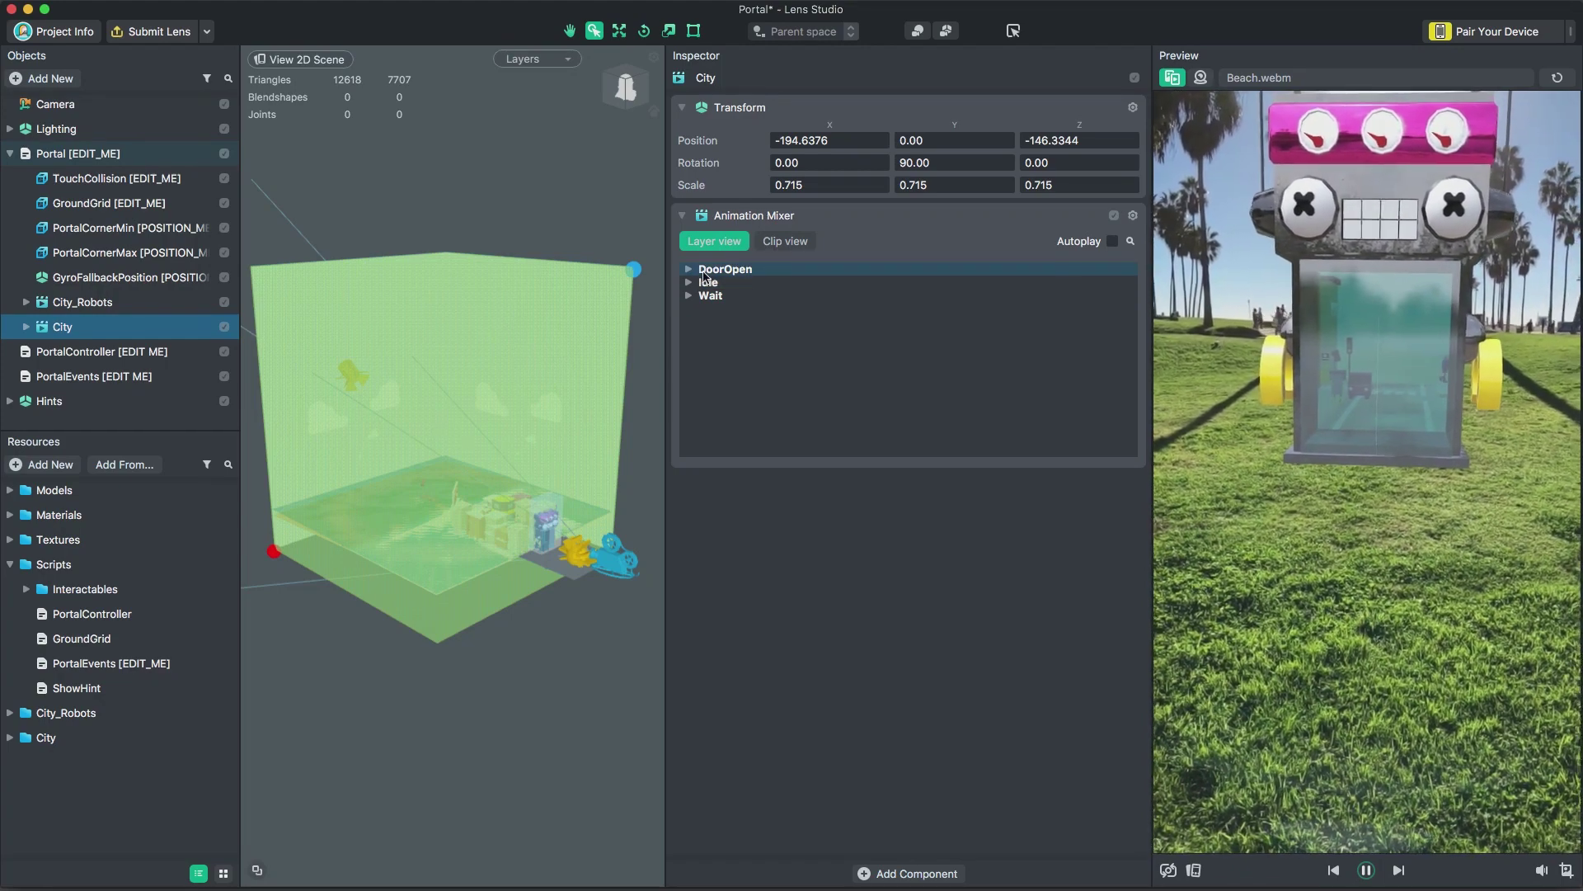
Step: Point Portal's IdleAnim script at City's animation mixer, with Wait idle and DoorOpen approach-start layers
click(151, 154)
click(965, 611)
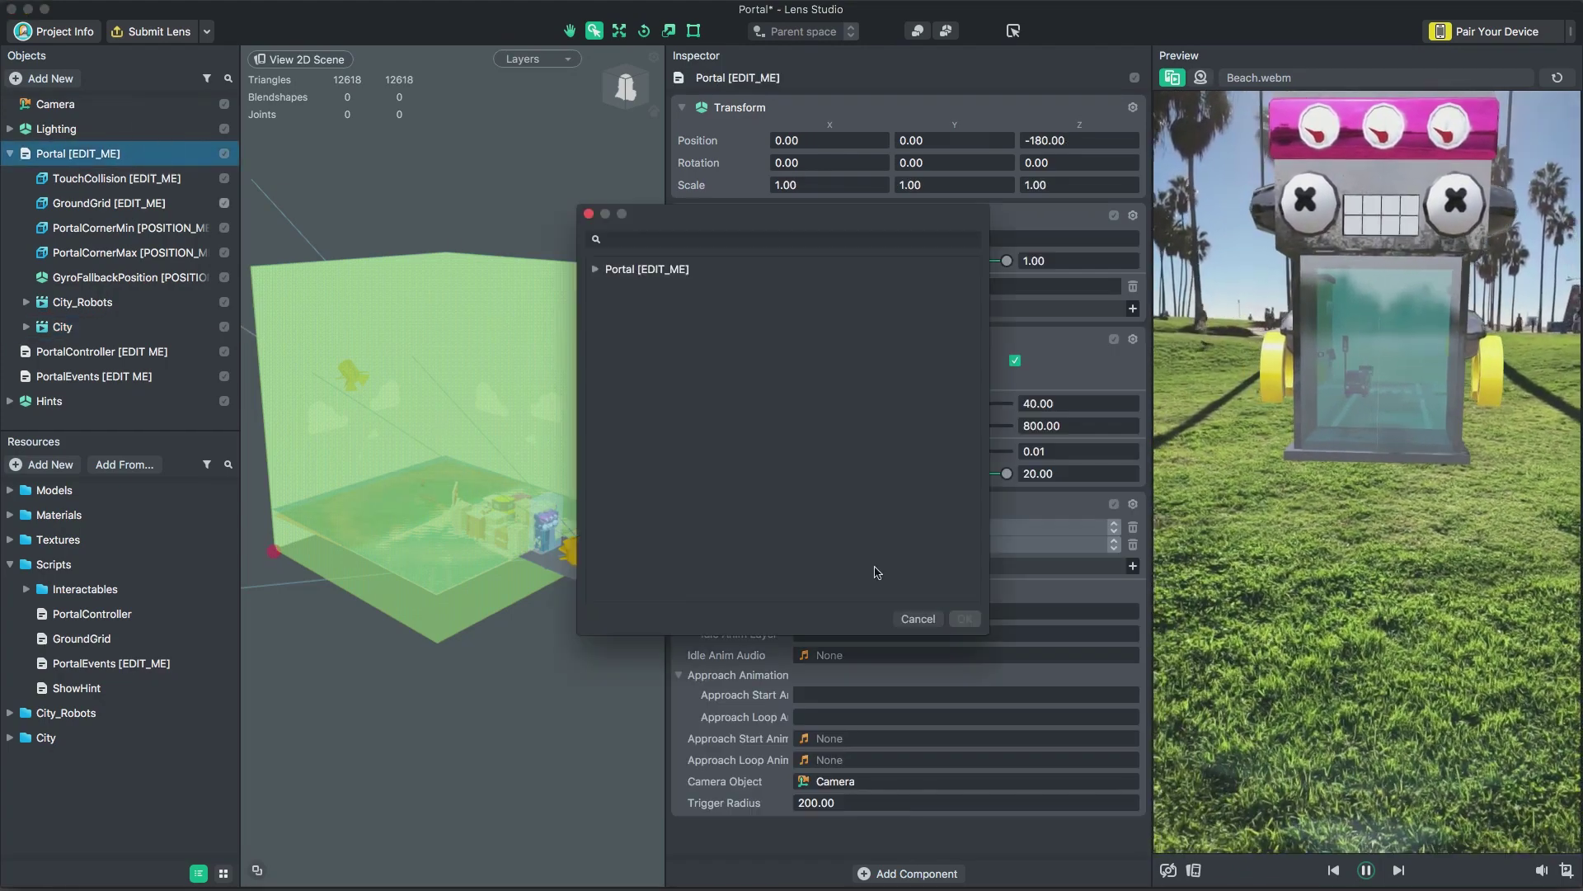
click(604, 262)
double_click(651, 314)
click(798, 633)
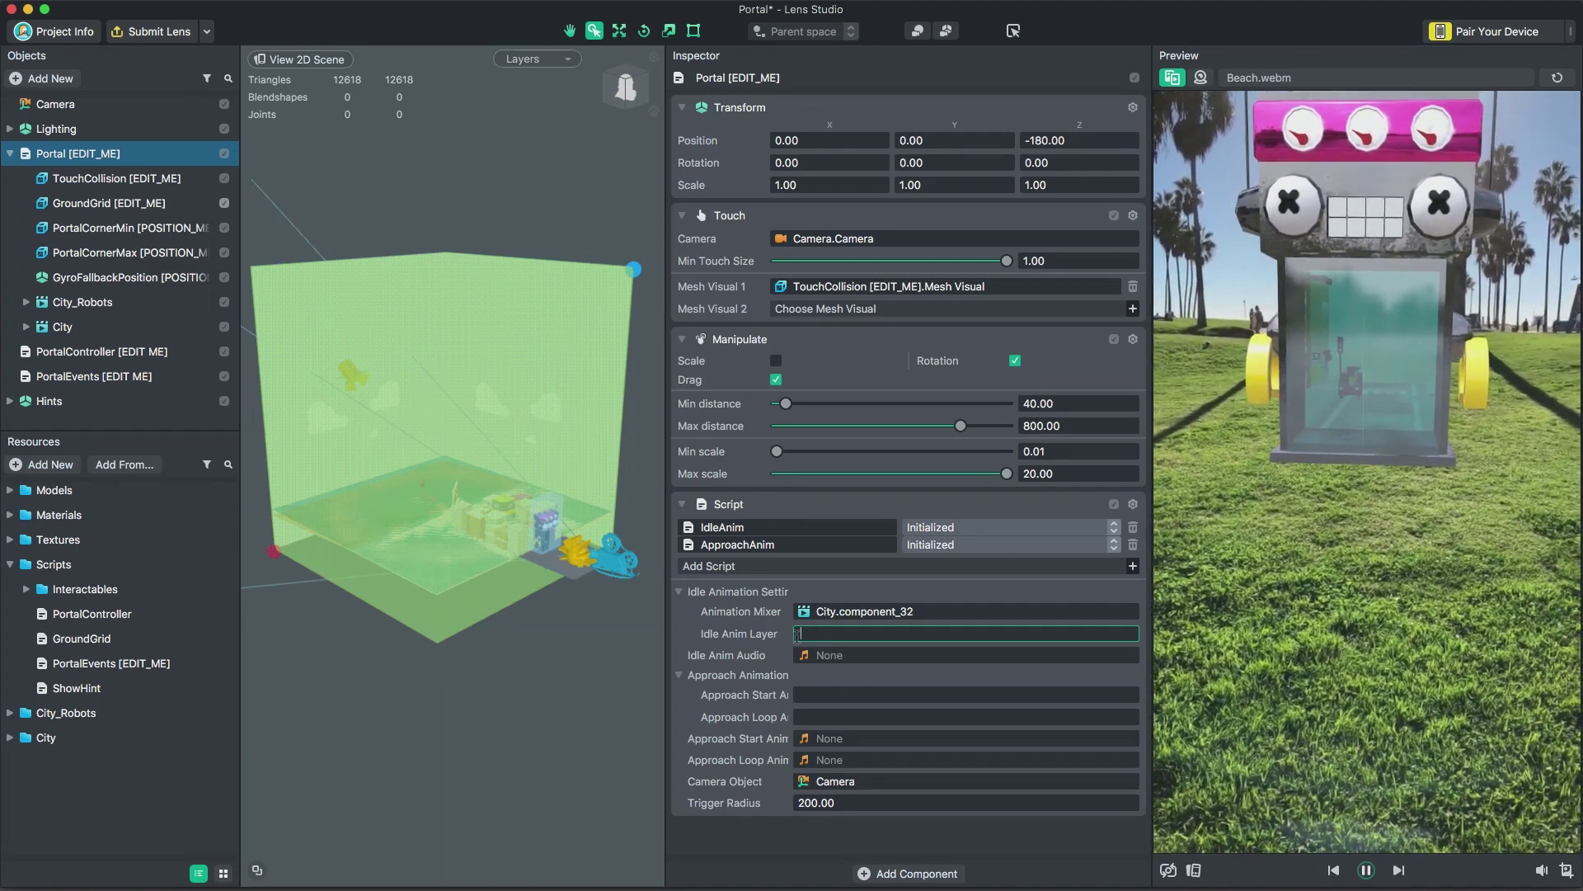
text(Wait)
click(811, 696)
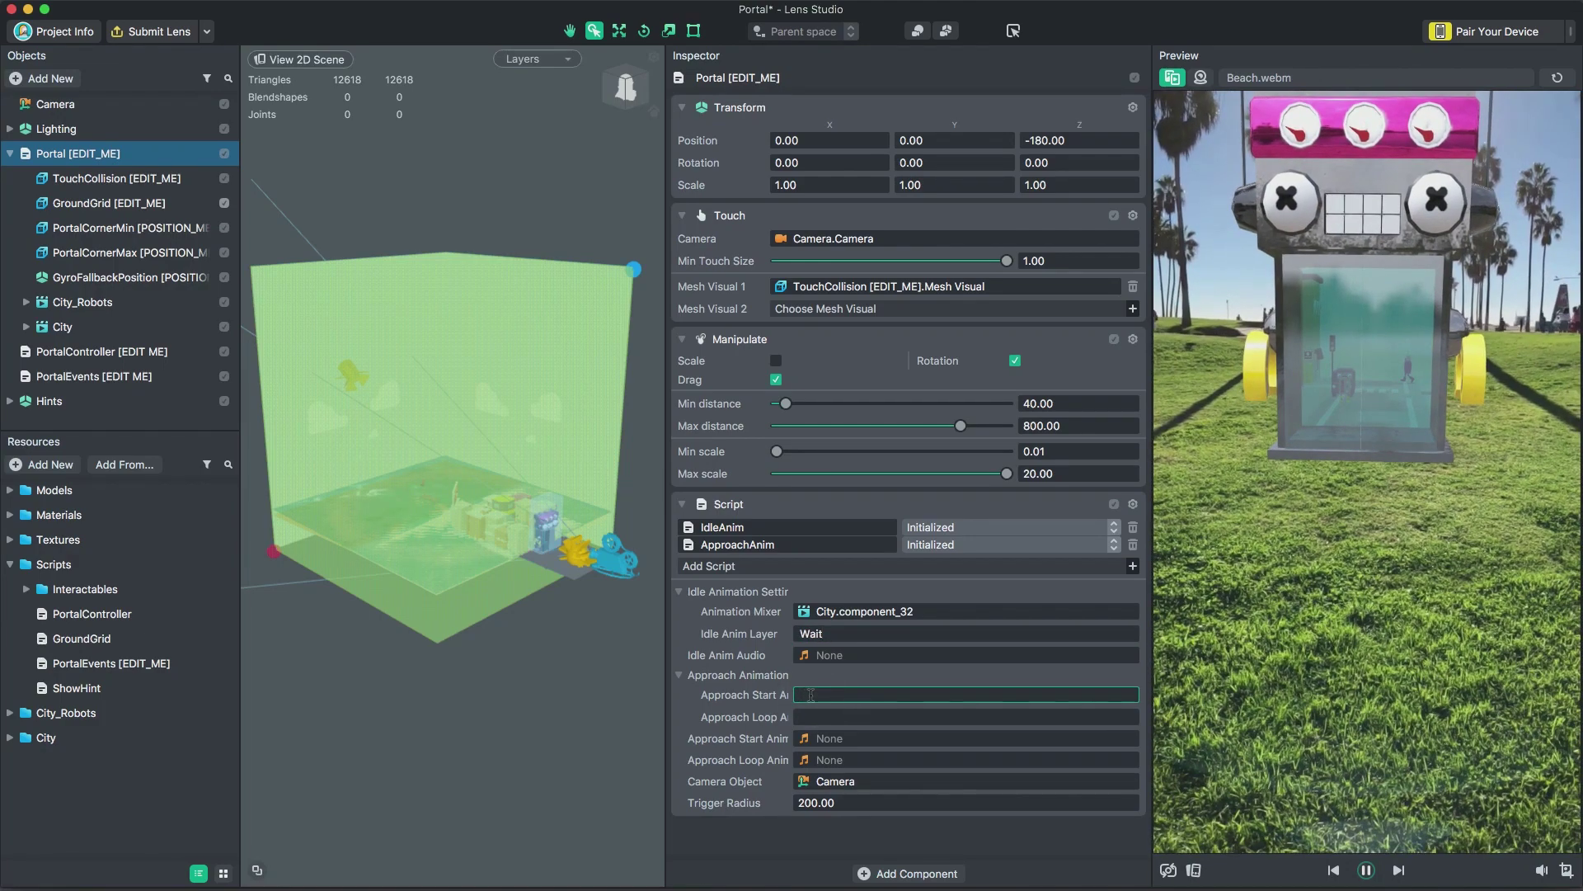
text(DoorOpen)
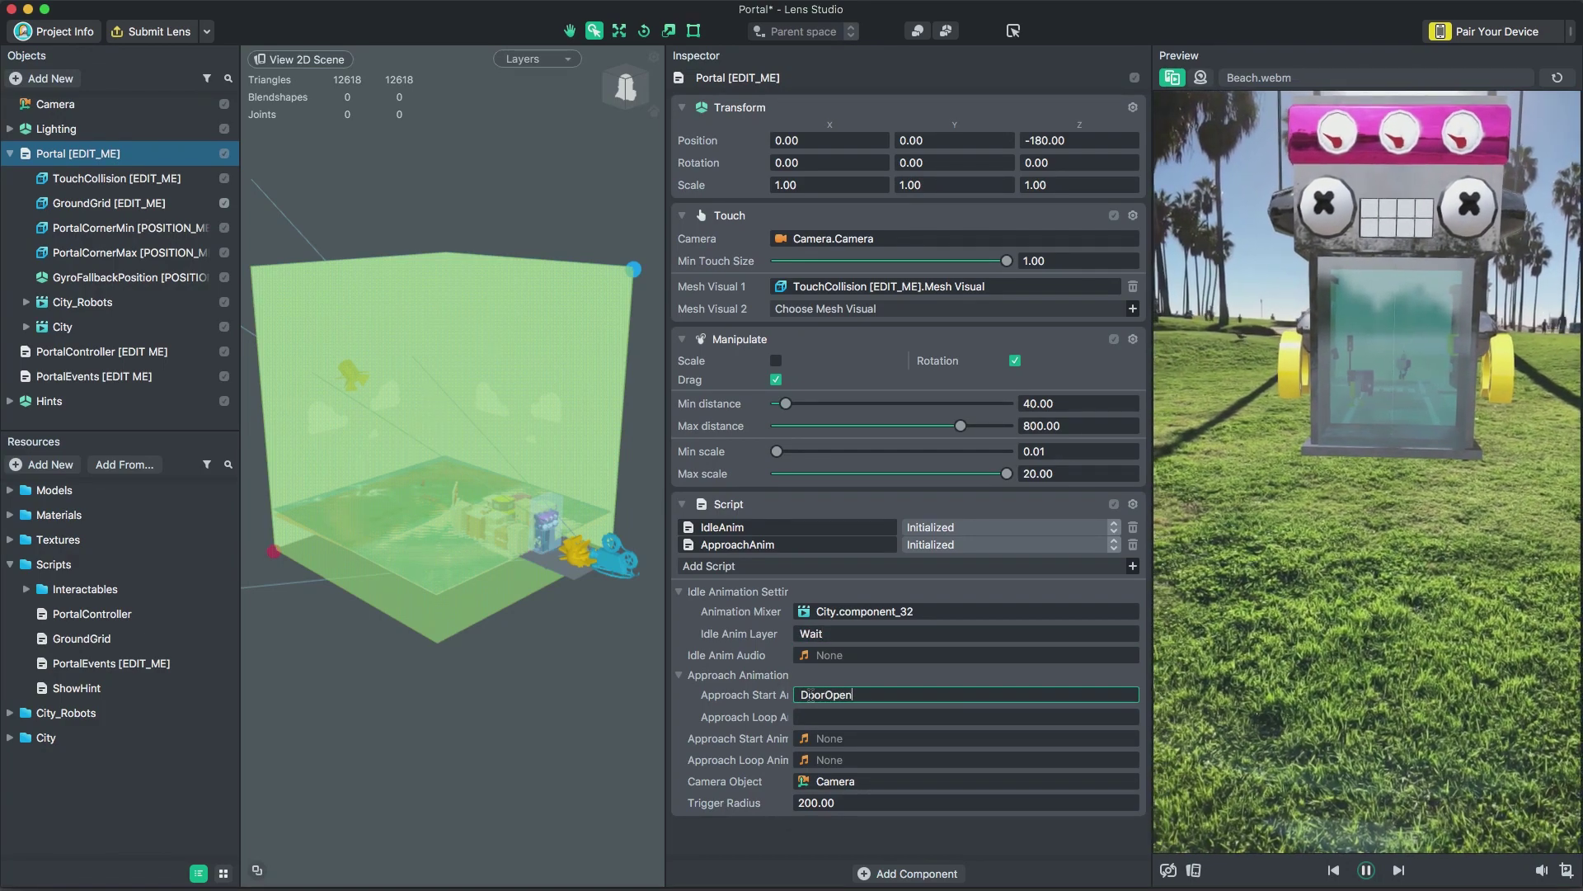
Step: Browse the Preview background video list and close it without changing the video
click(1319, 78)
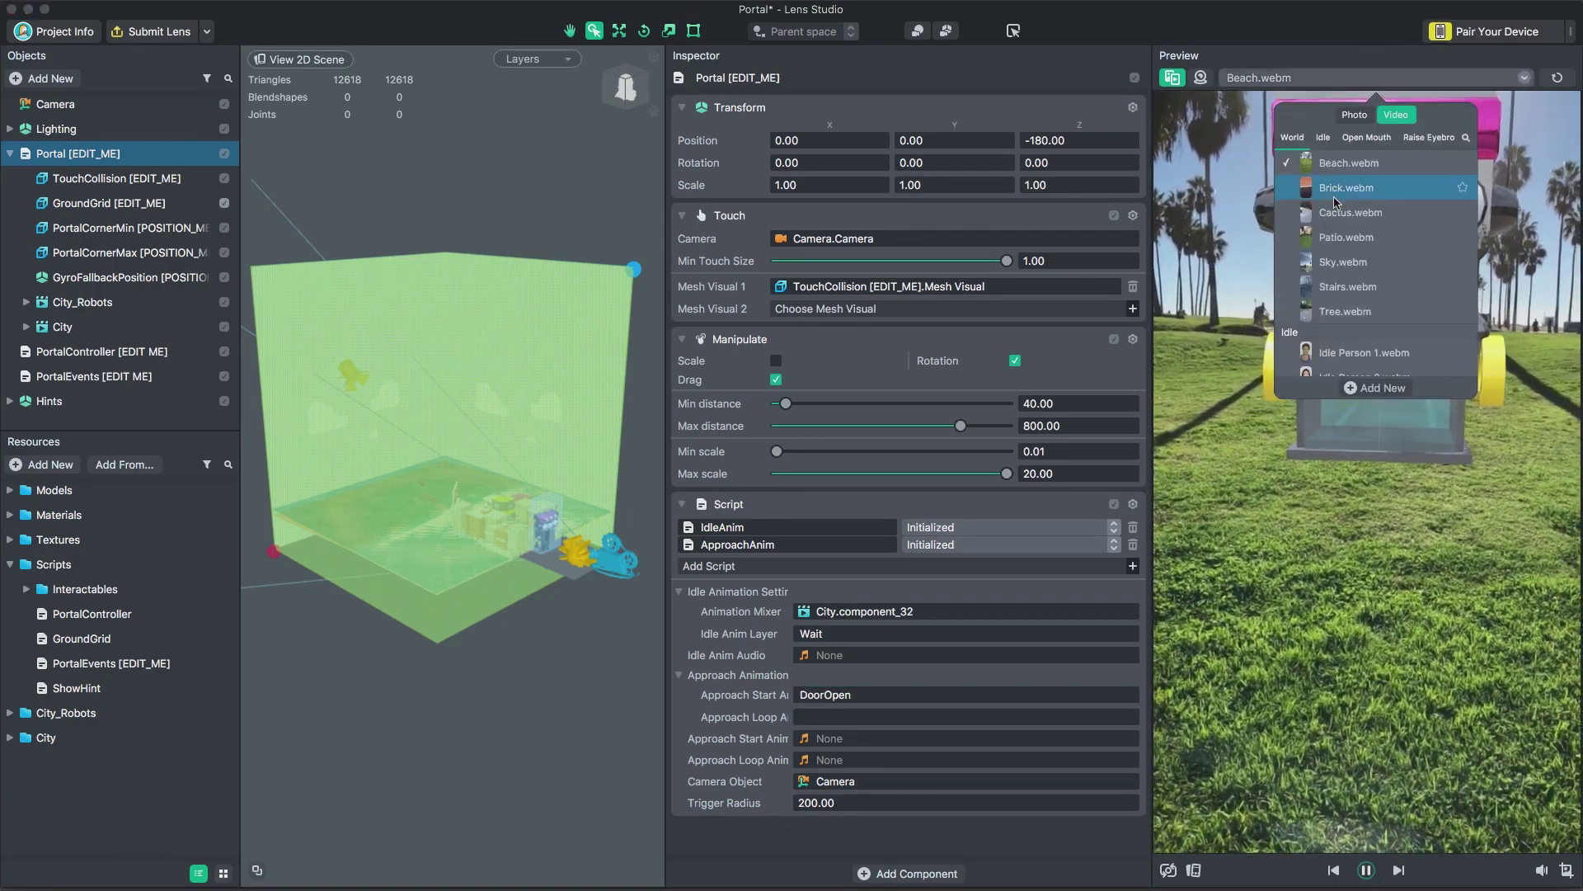
click(1333, 213)
click(1343, 439)
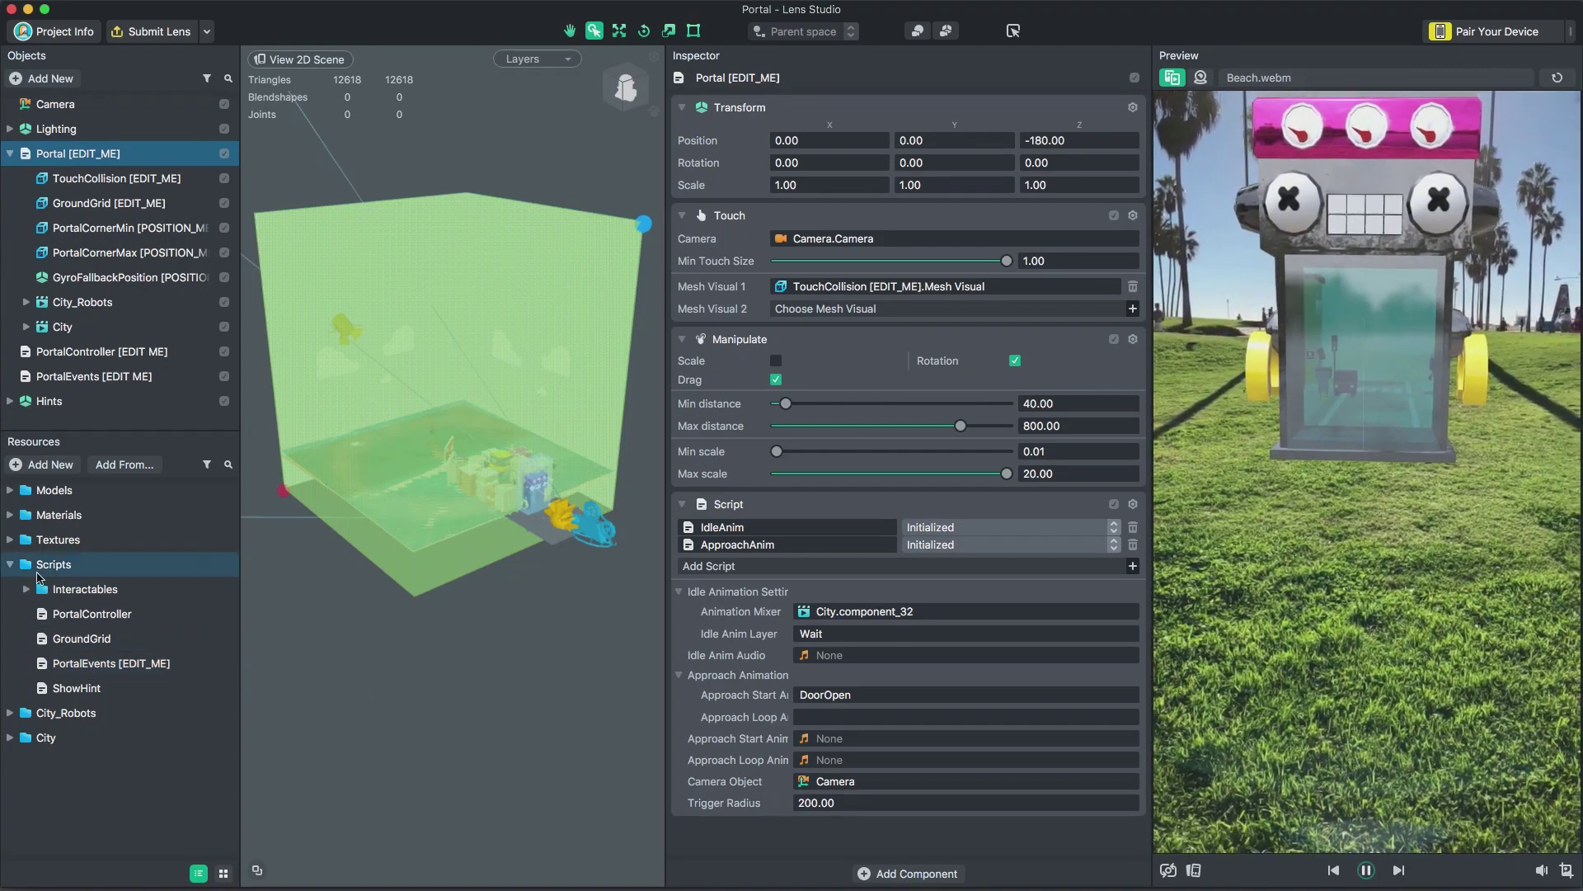
Step: Create an empty scene object named PortalMusic
click(54, 424)
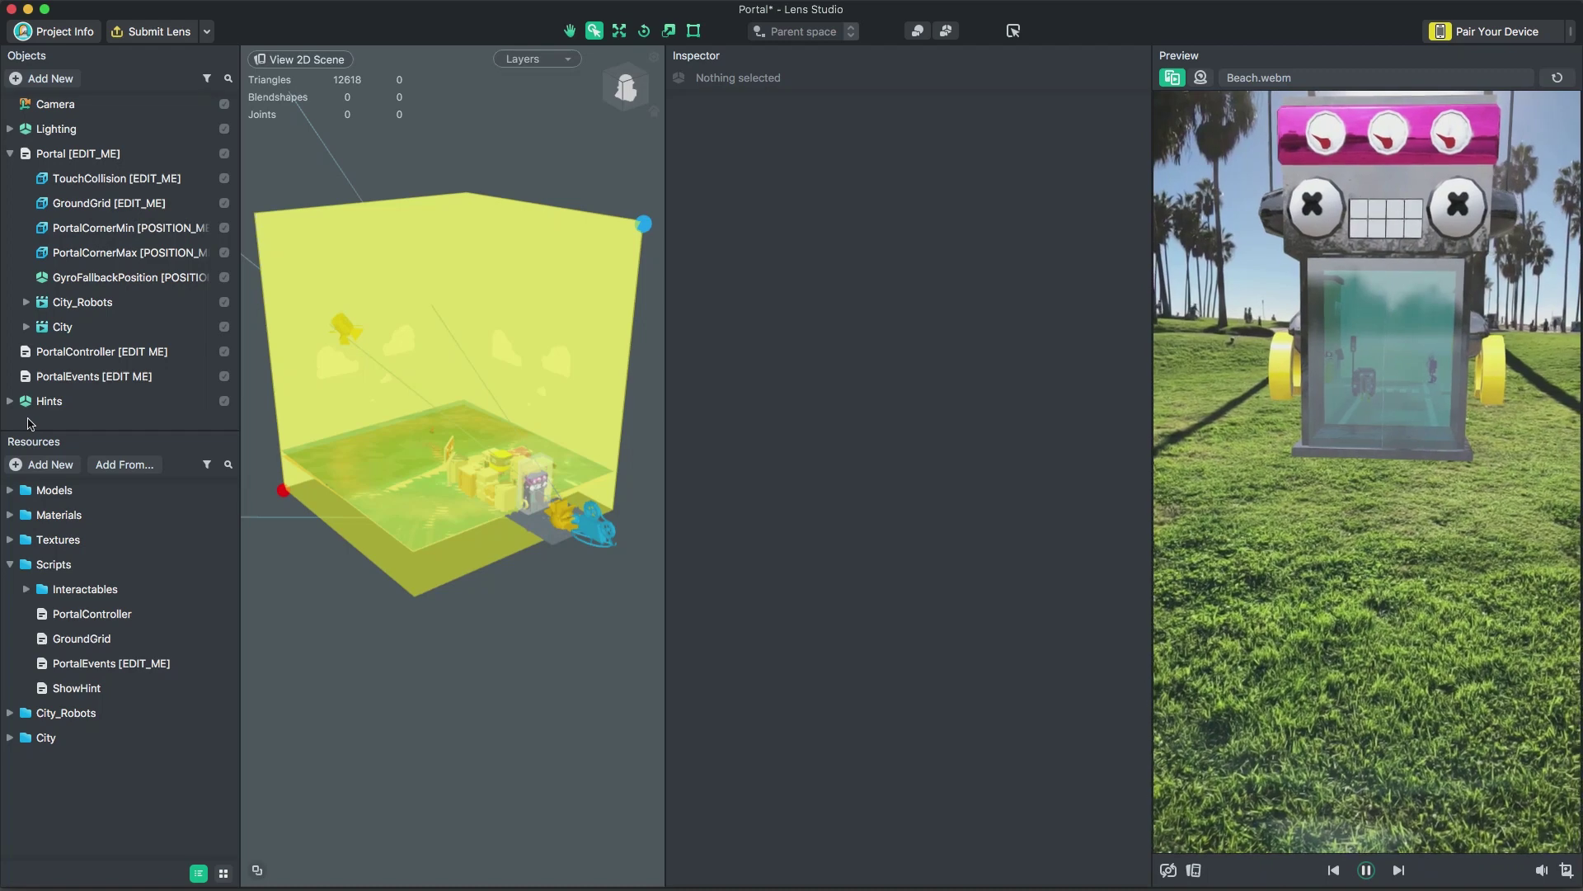
right_click(31, 423)
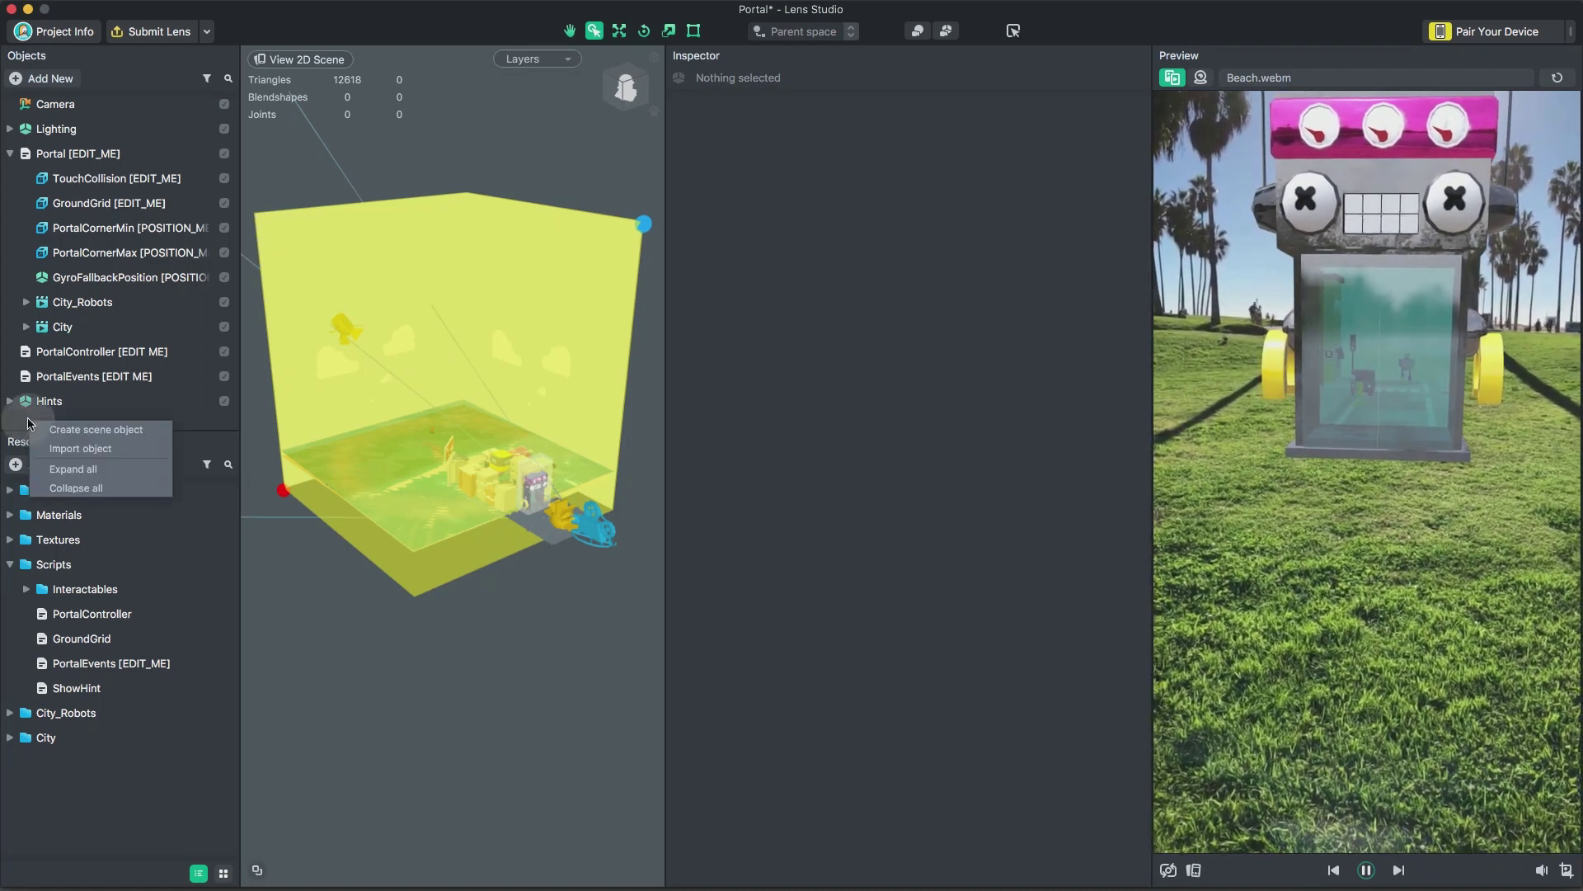
click(41, 430)
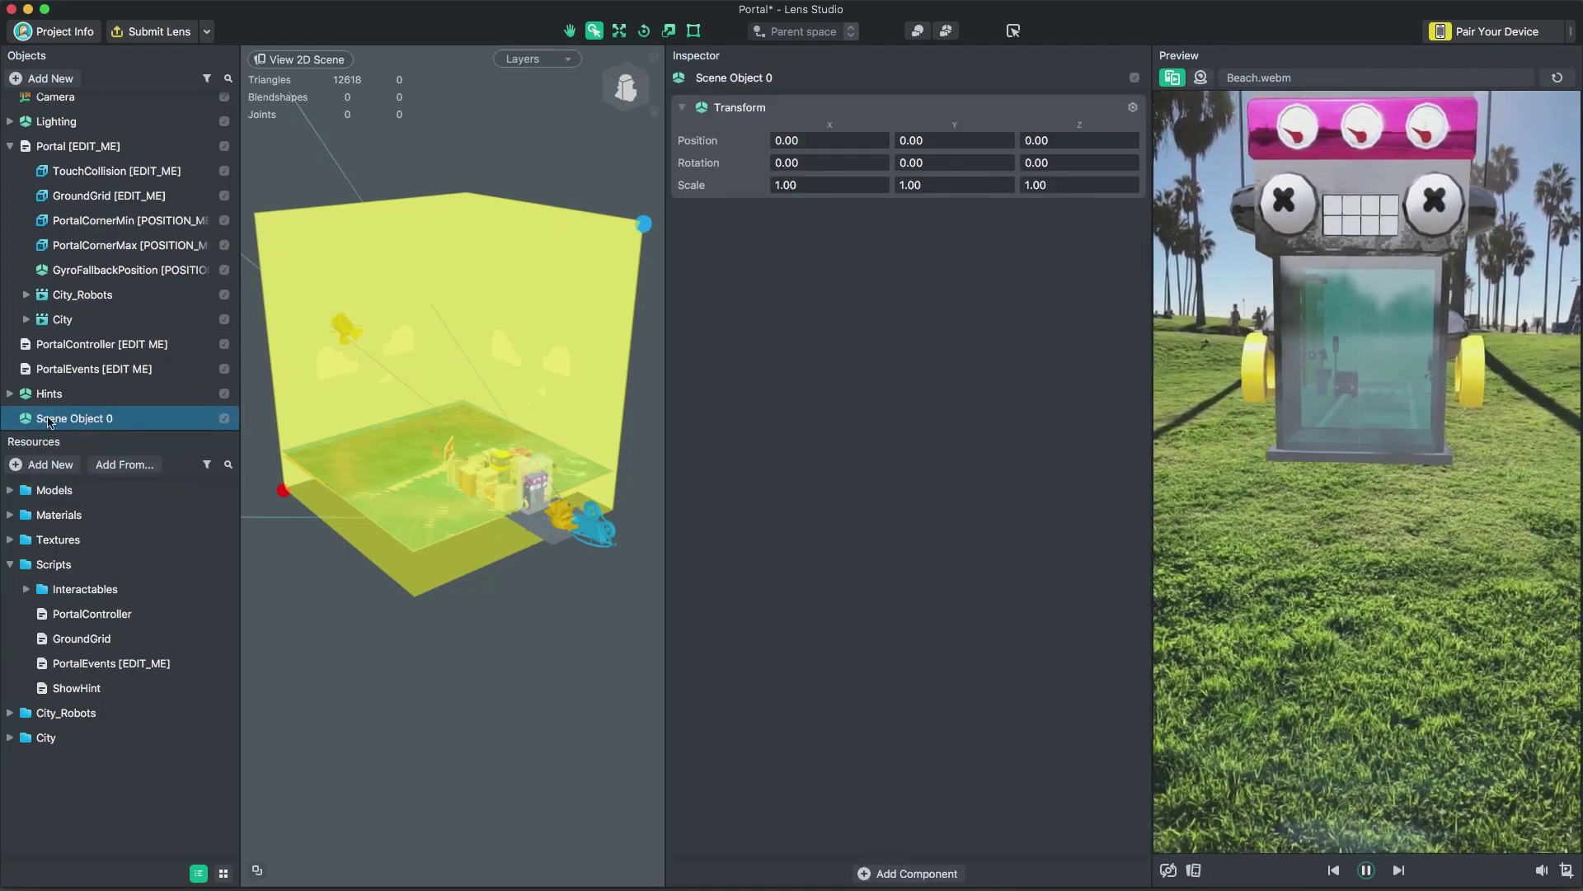
double_click(47, 418)
text(PortalMusic)
key(Return)
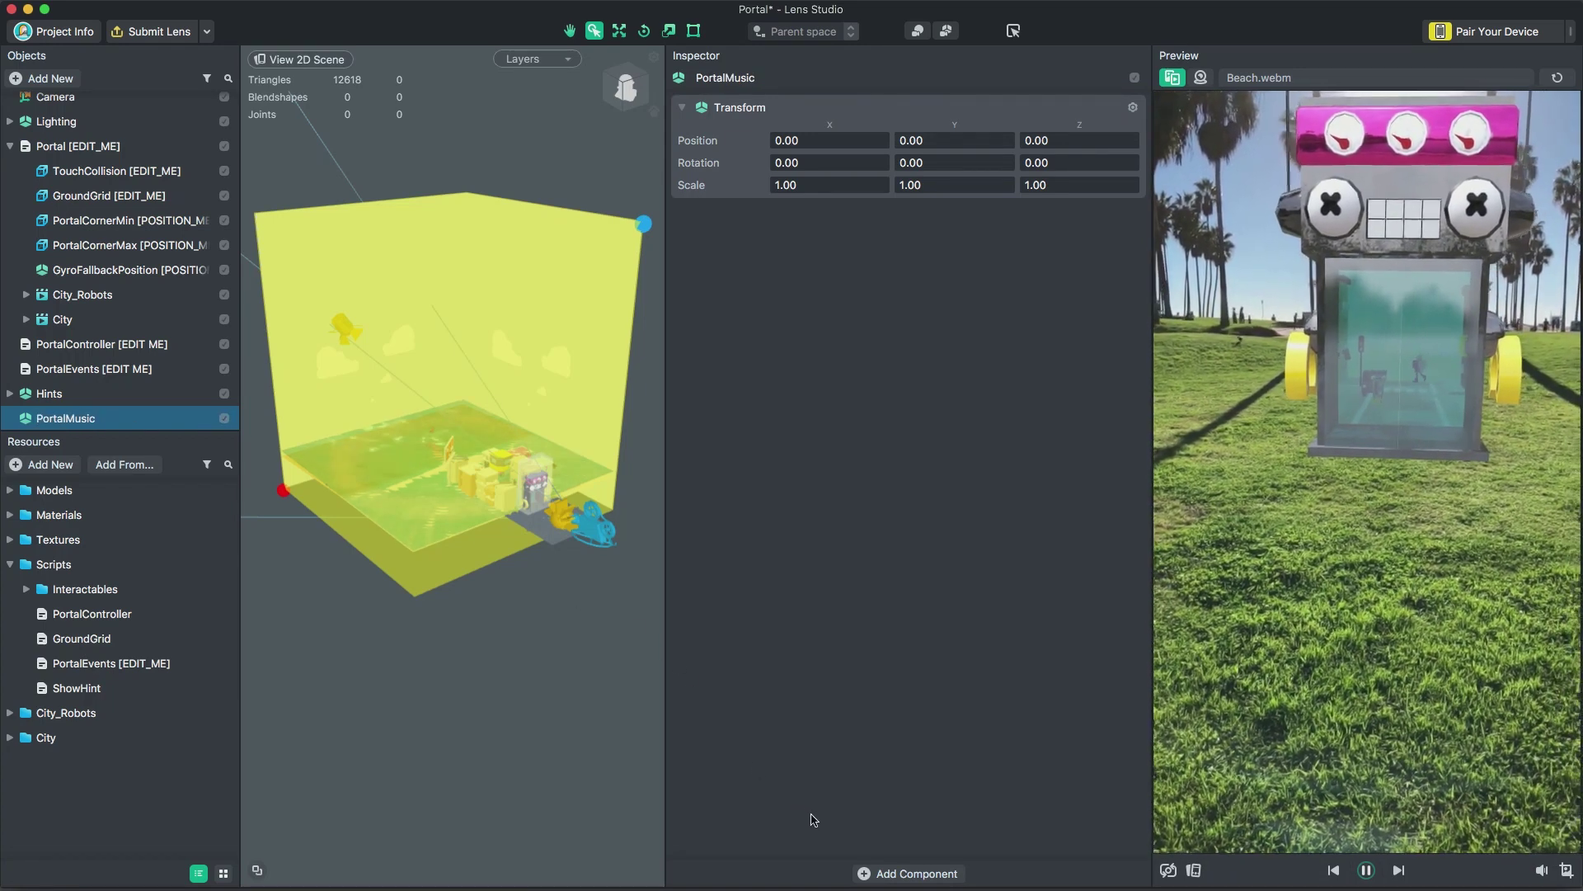
Step: Add an Audio component to the PortalMusic object
click(868, 872)
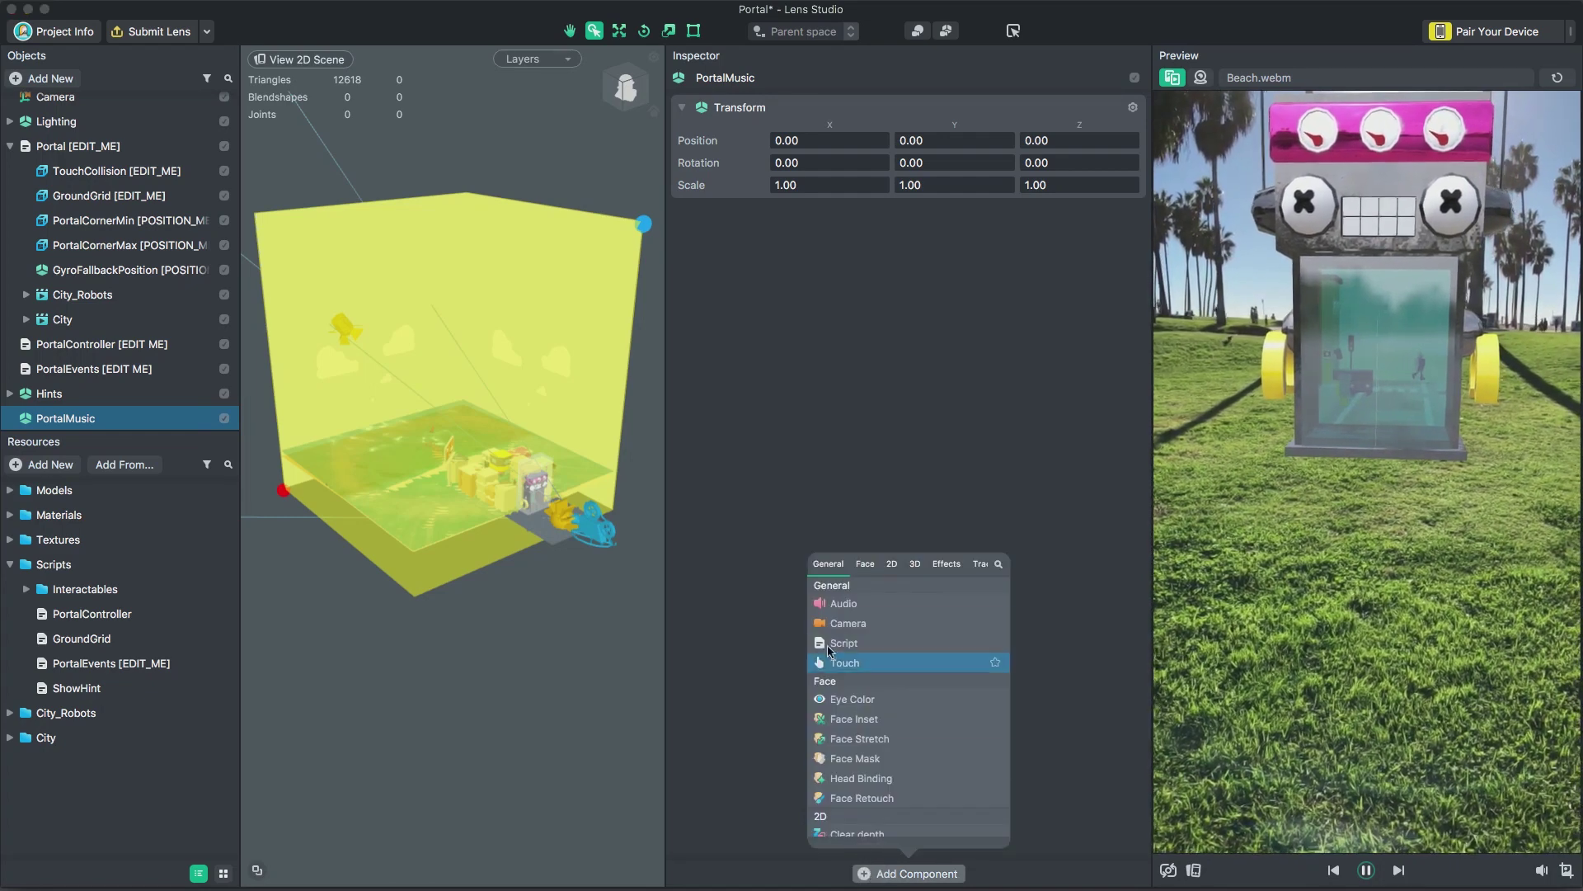
click(831, 607)
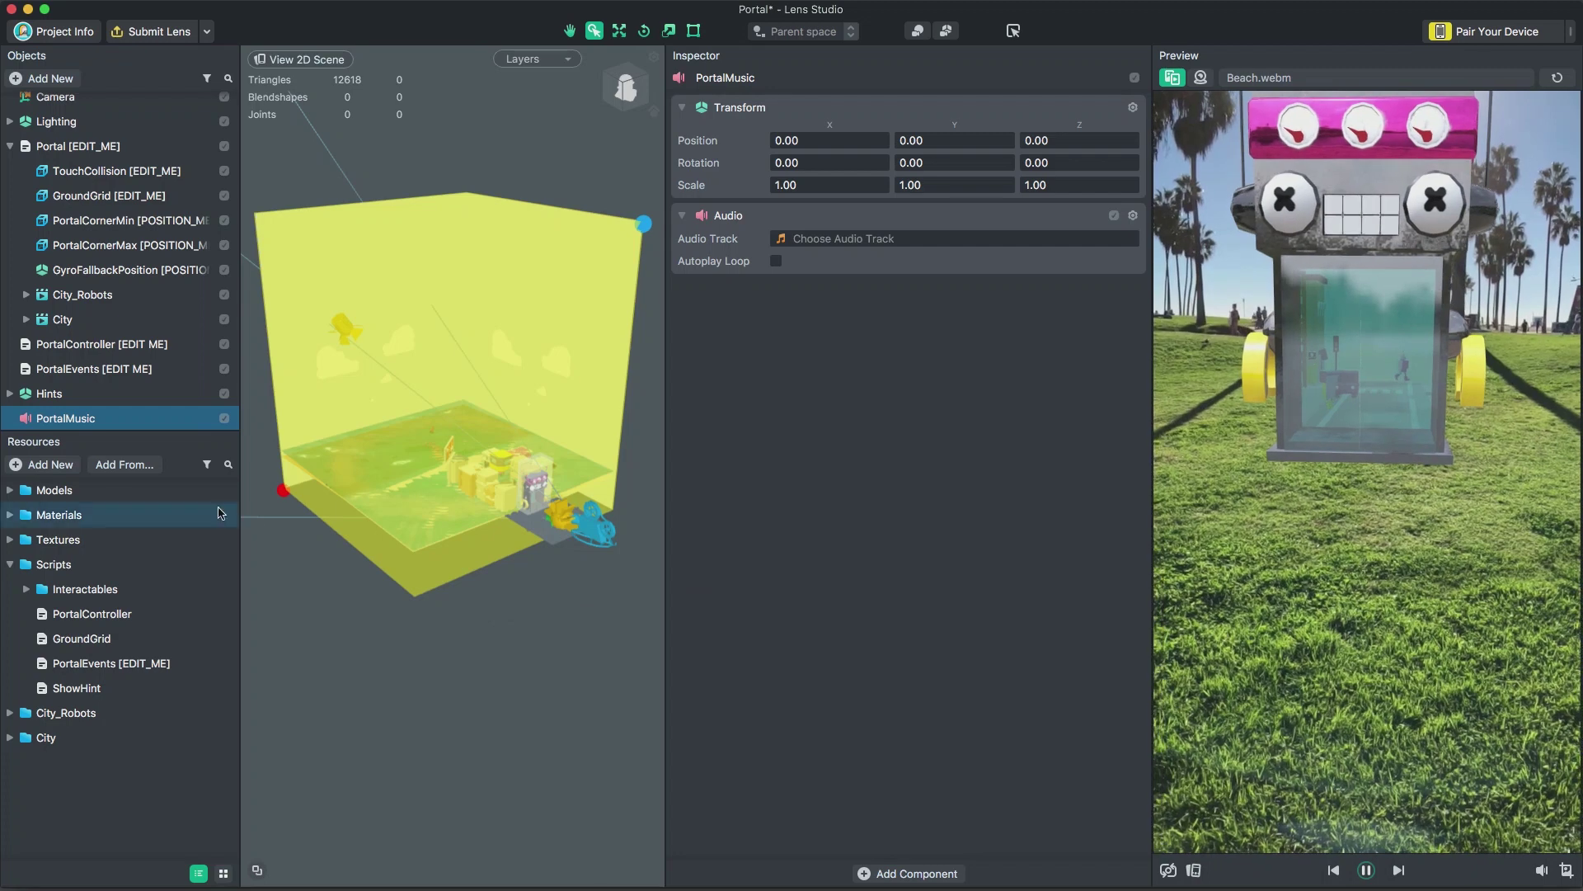
click(50, 465)
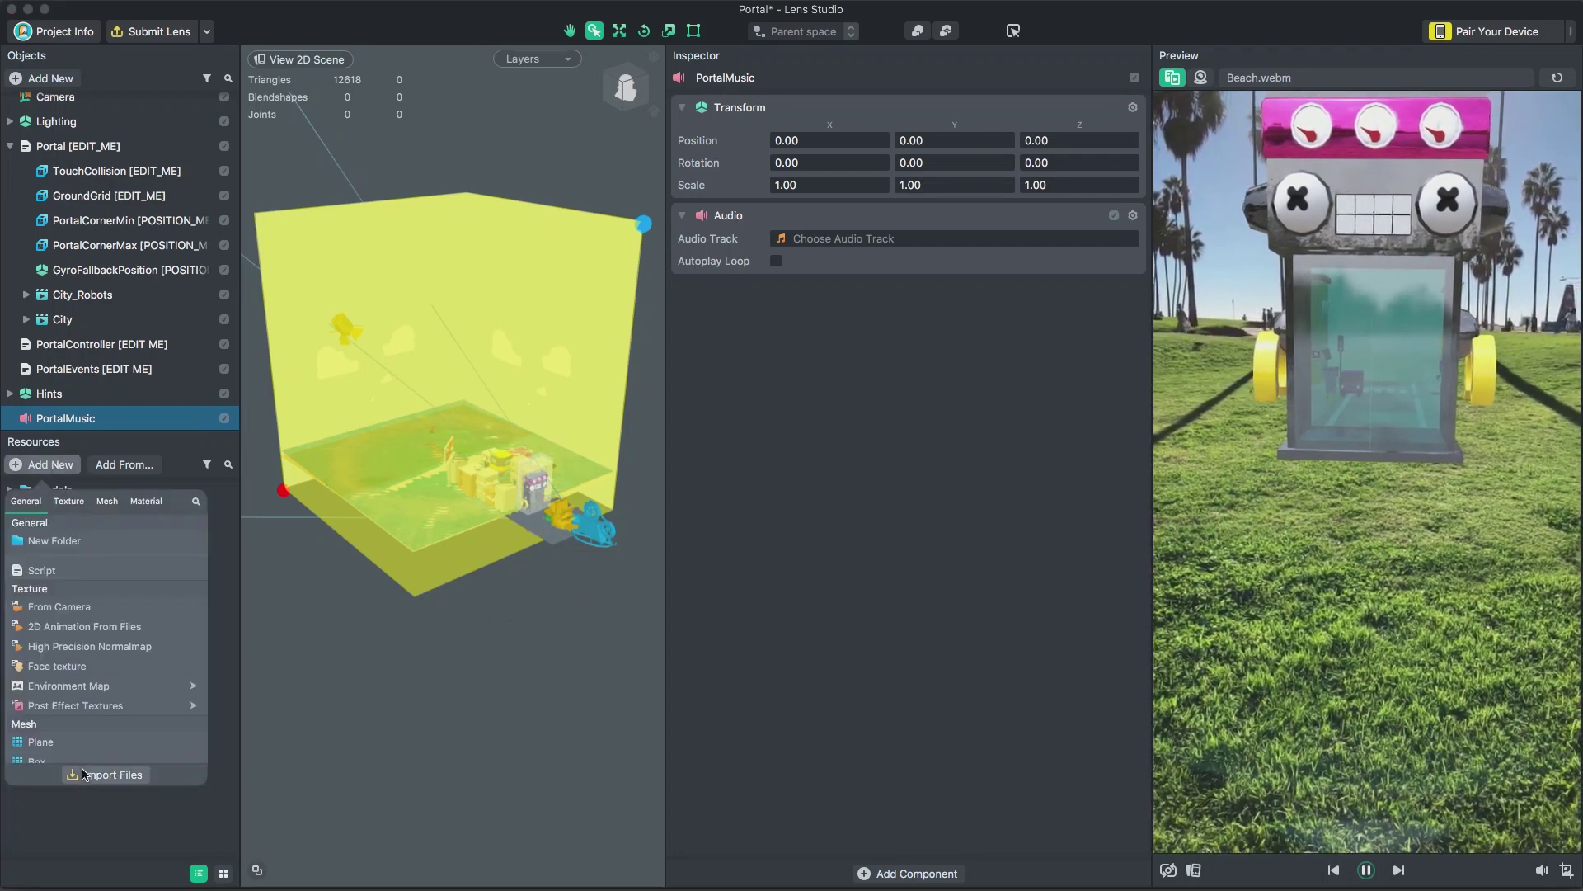
Step: Import PortalMusic.mp3 as a project resource
click(83, 775)
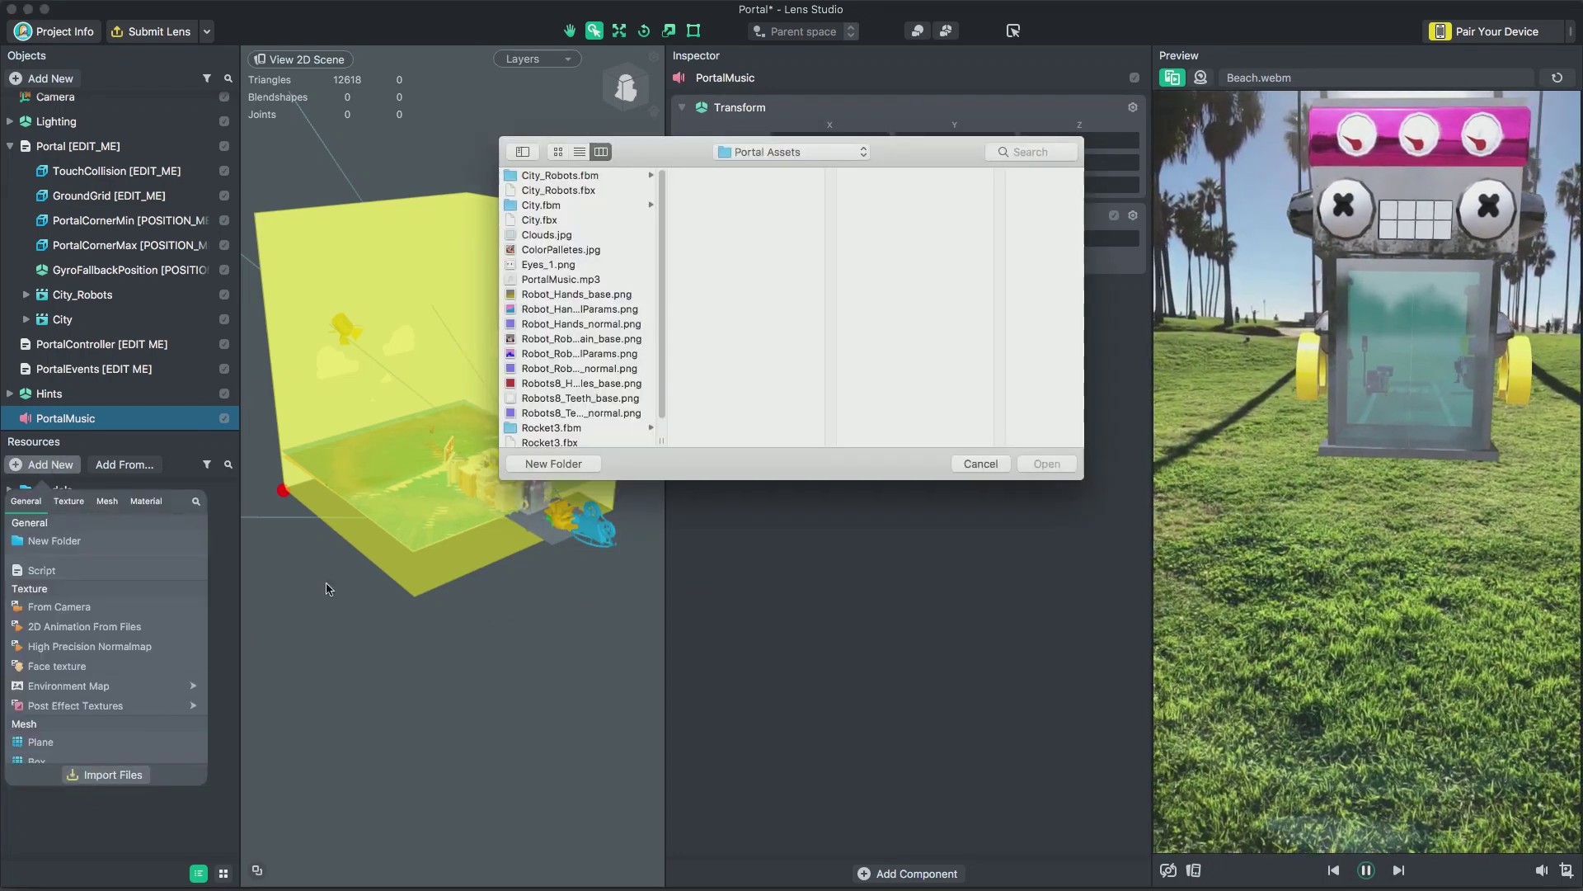
click(550, 279)
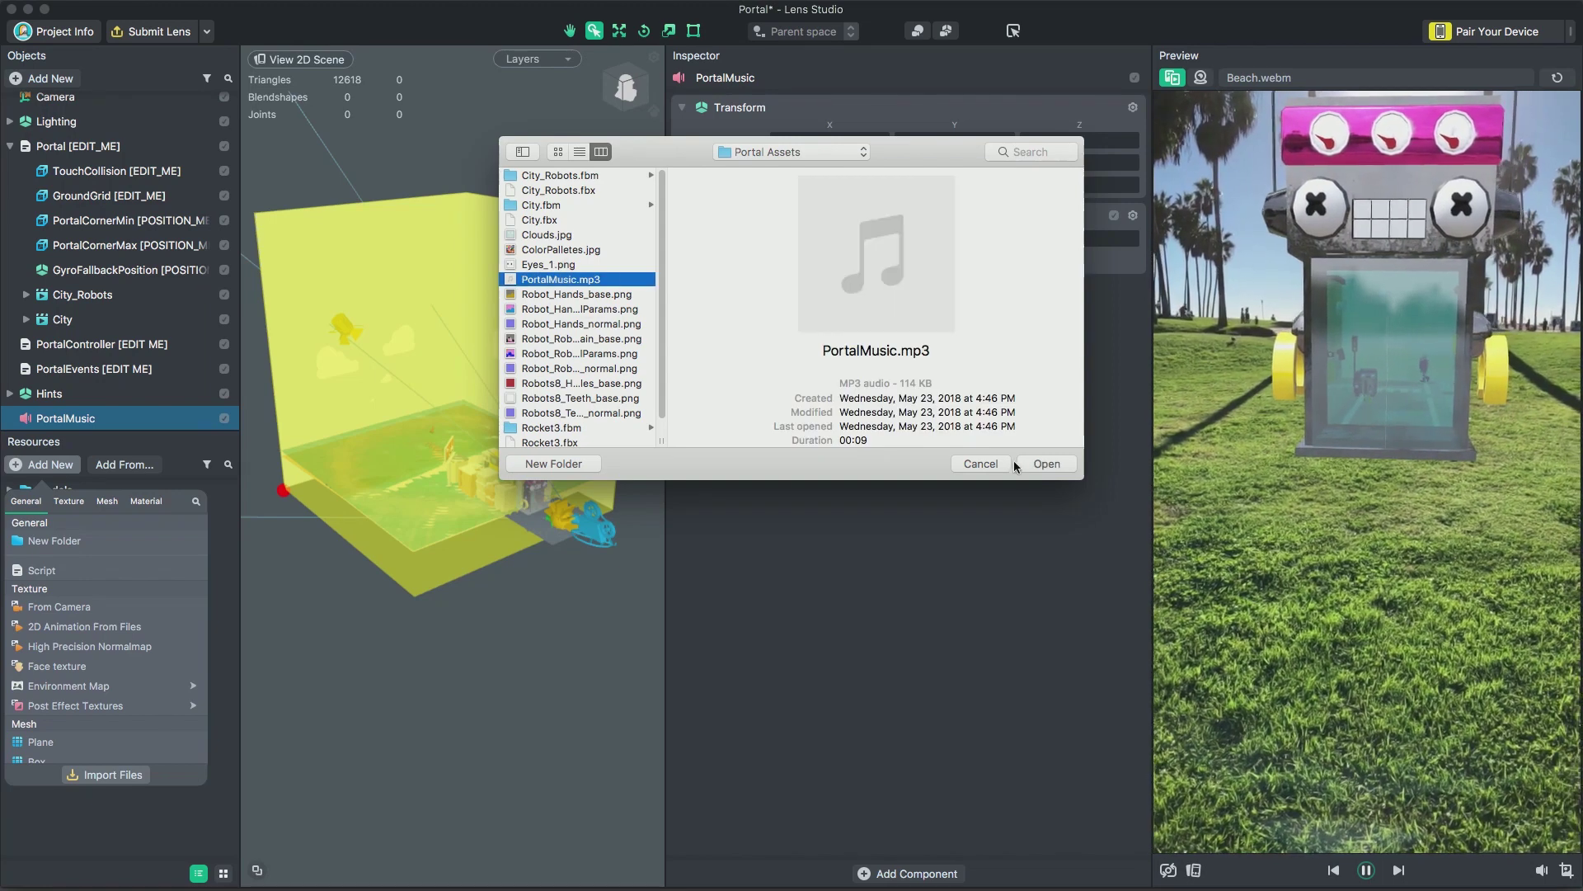
click(1023, 468)
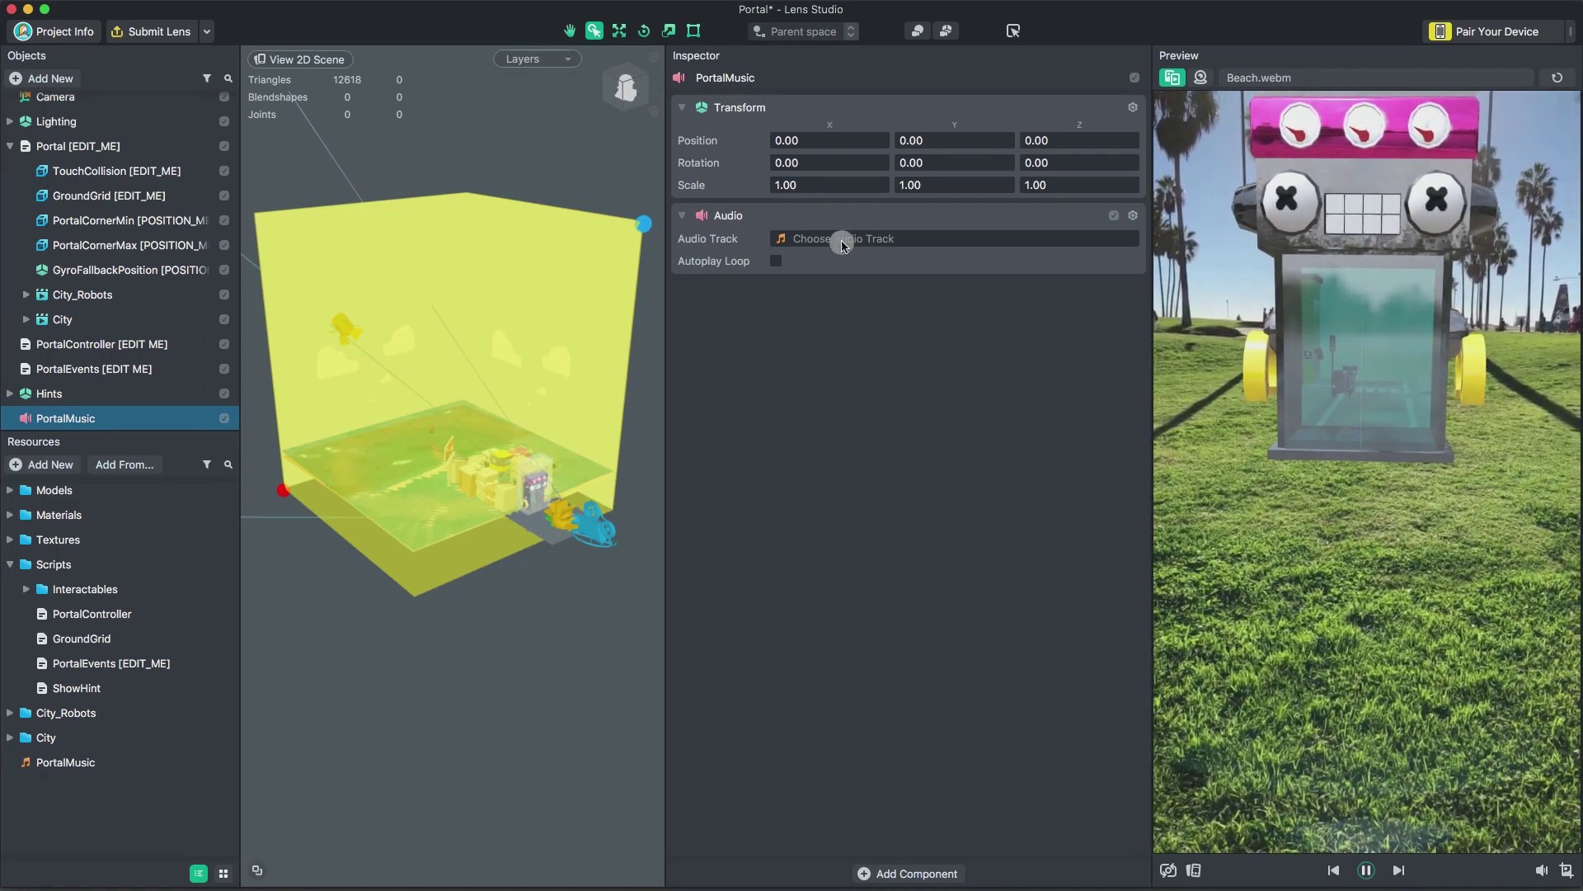
Step: Set PortalMusic as the Audio Track and open PortalEvents [EDIT_ME] in the external editor
click(844, 246)
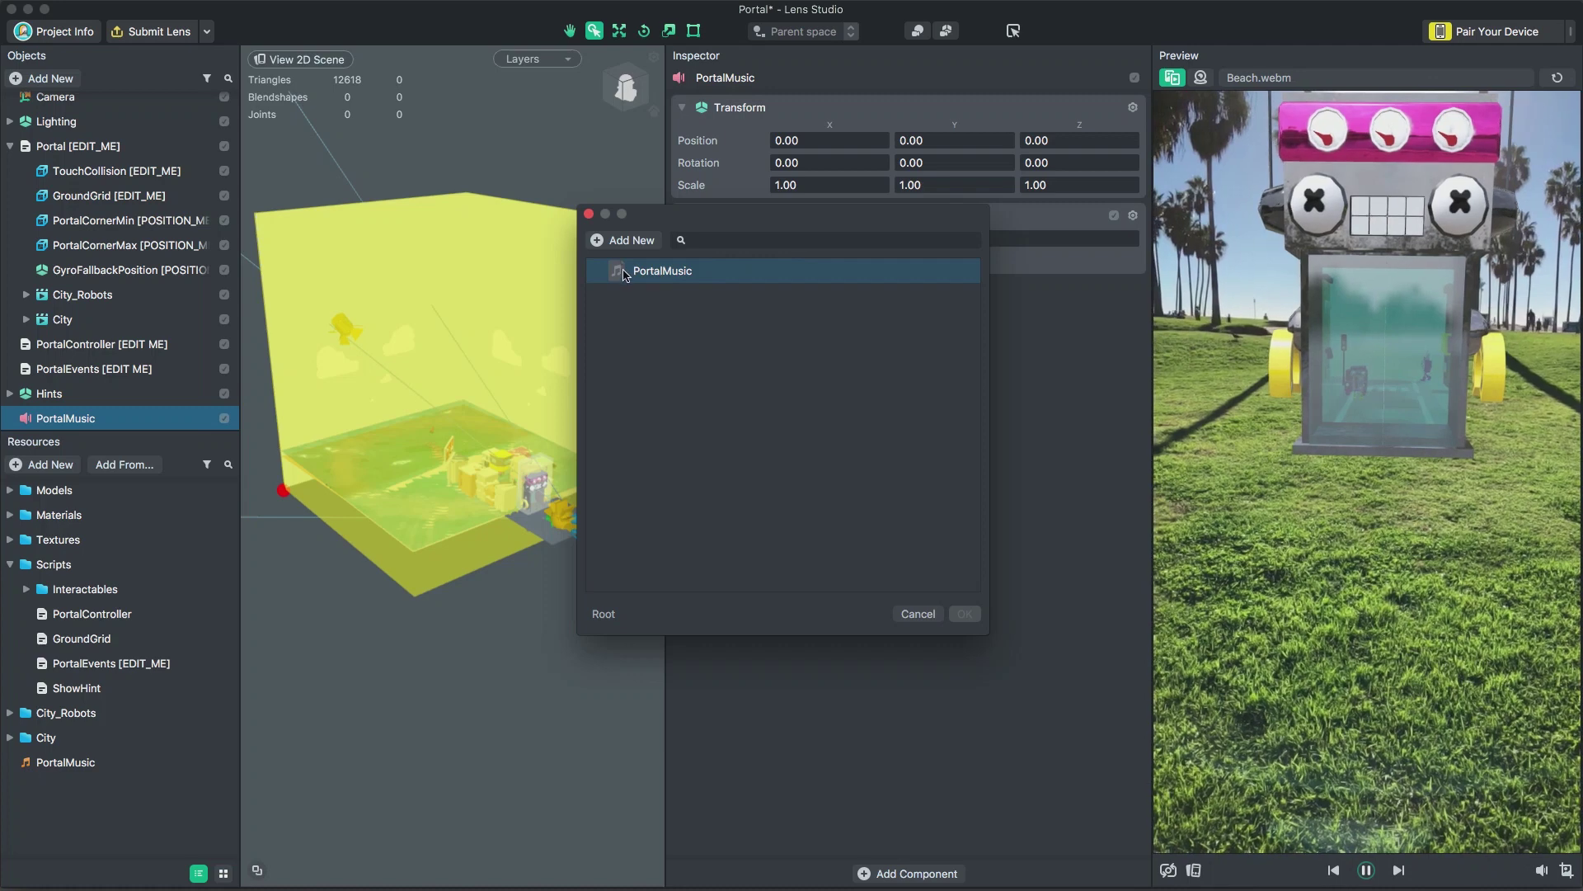
double_click(644, 273)
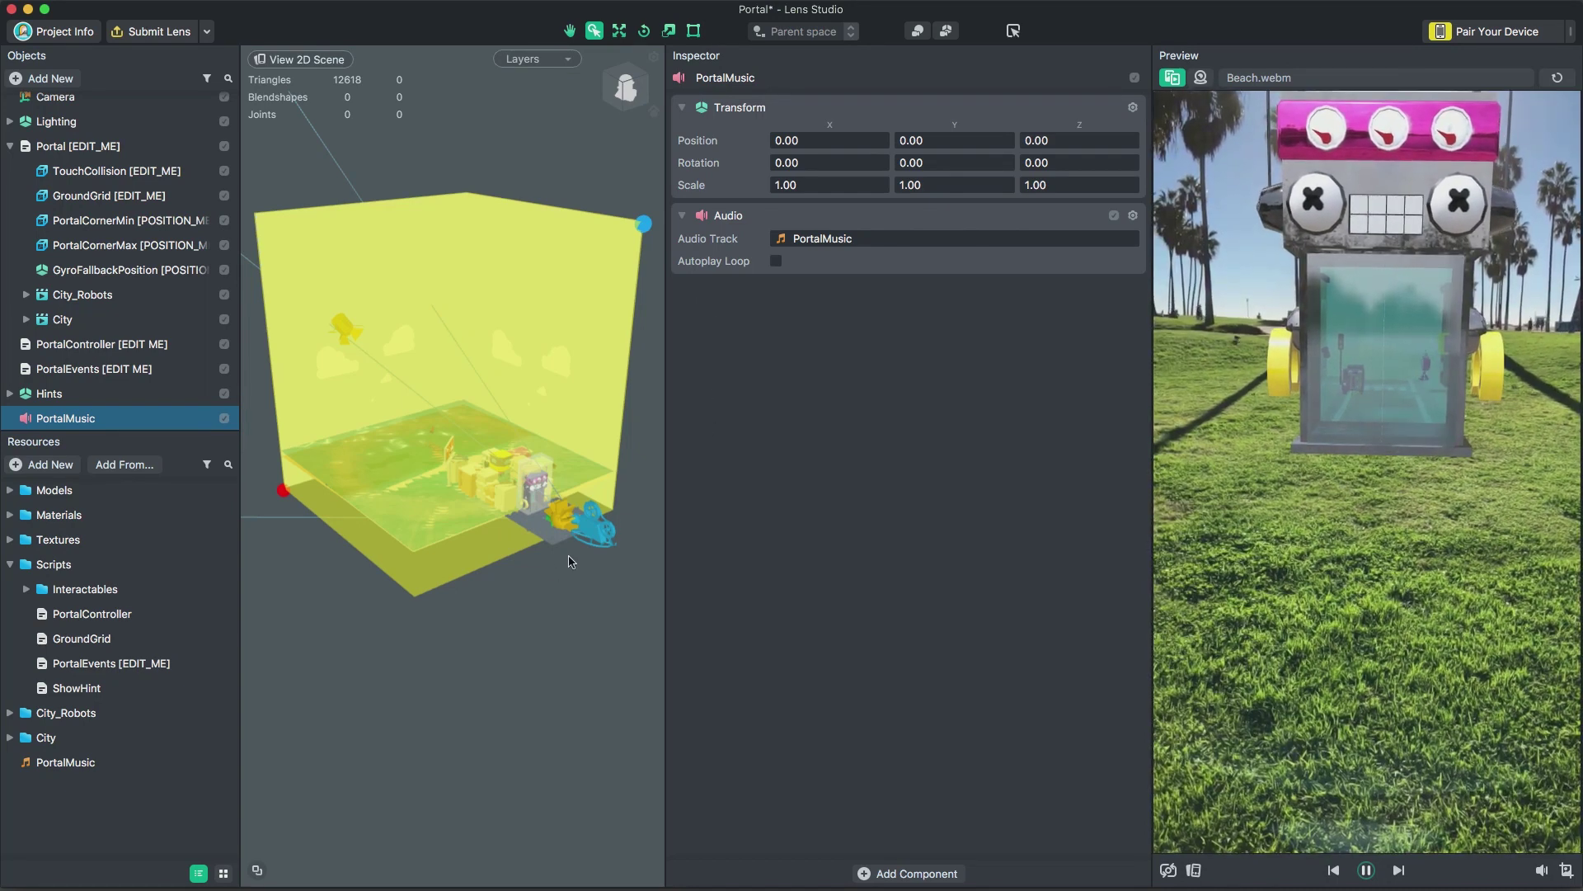
click(146, 665)
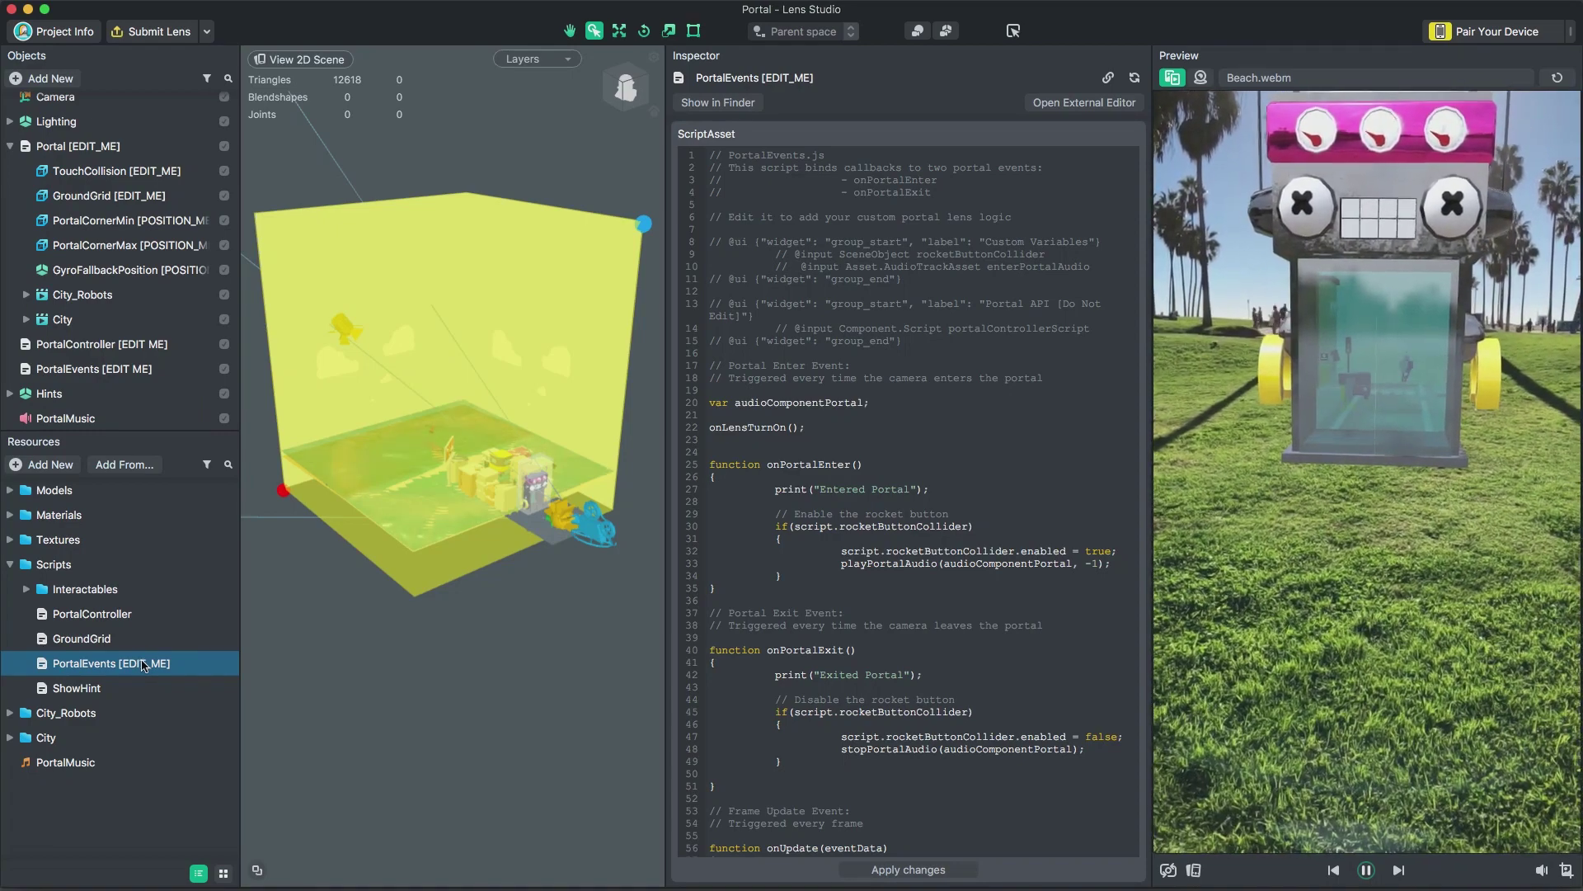
double_click(146, 664)
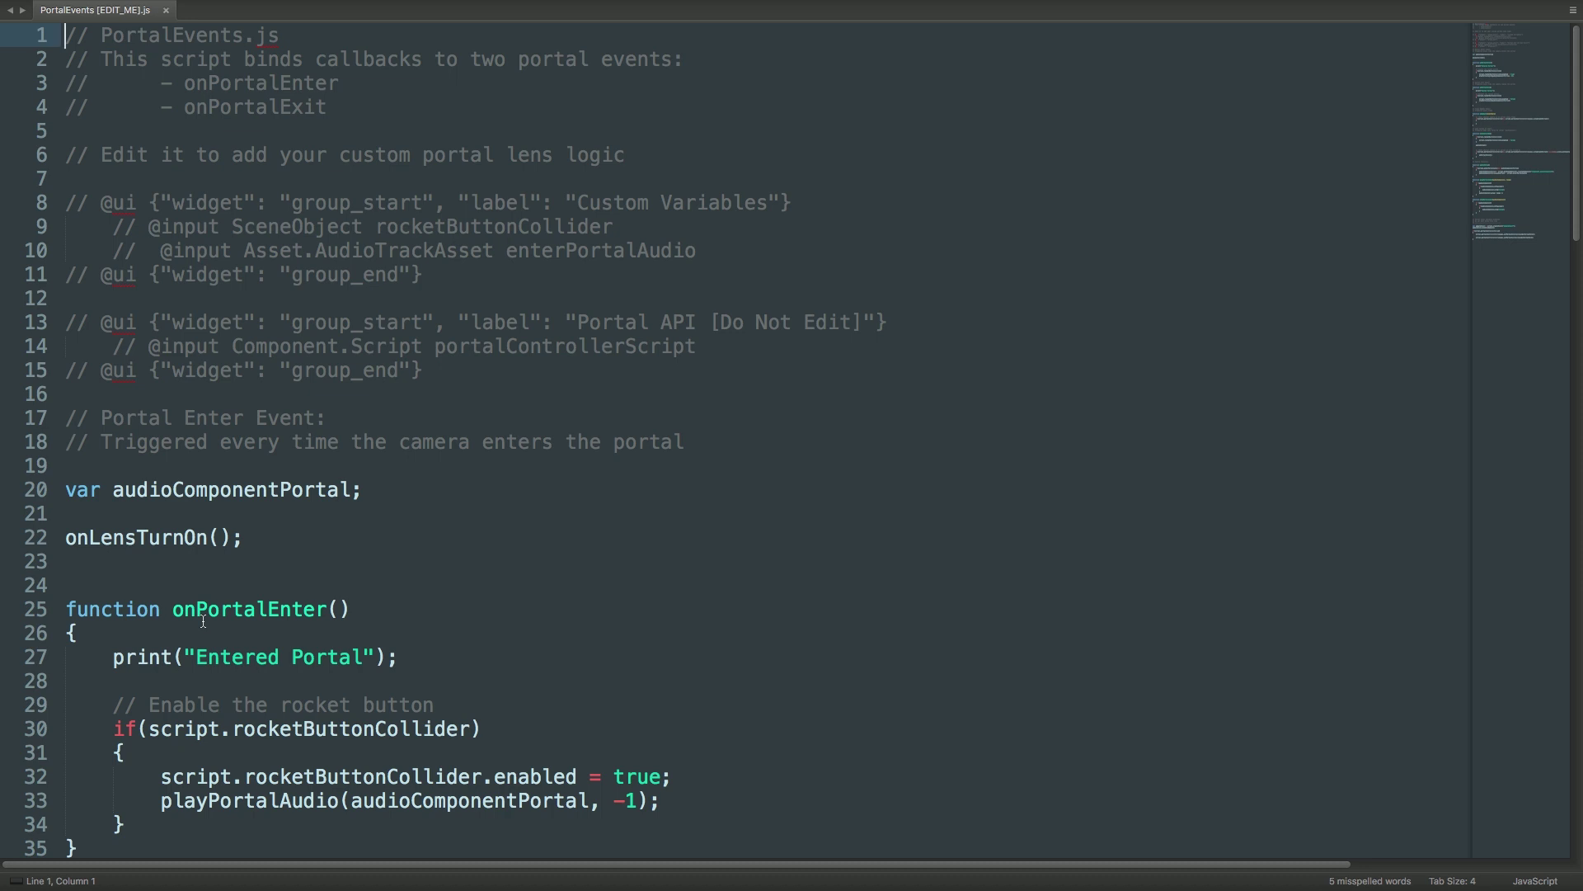
Step: Delete the two commented input lines and the audioComponentPortal declaration from PortalEvents.js
drag(704, 261, 66, 224)
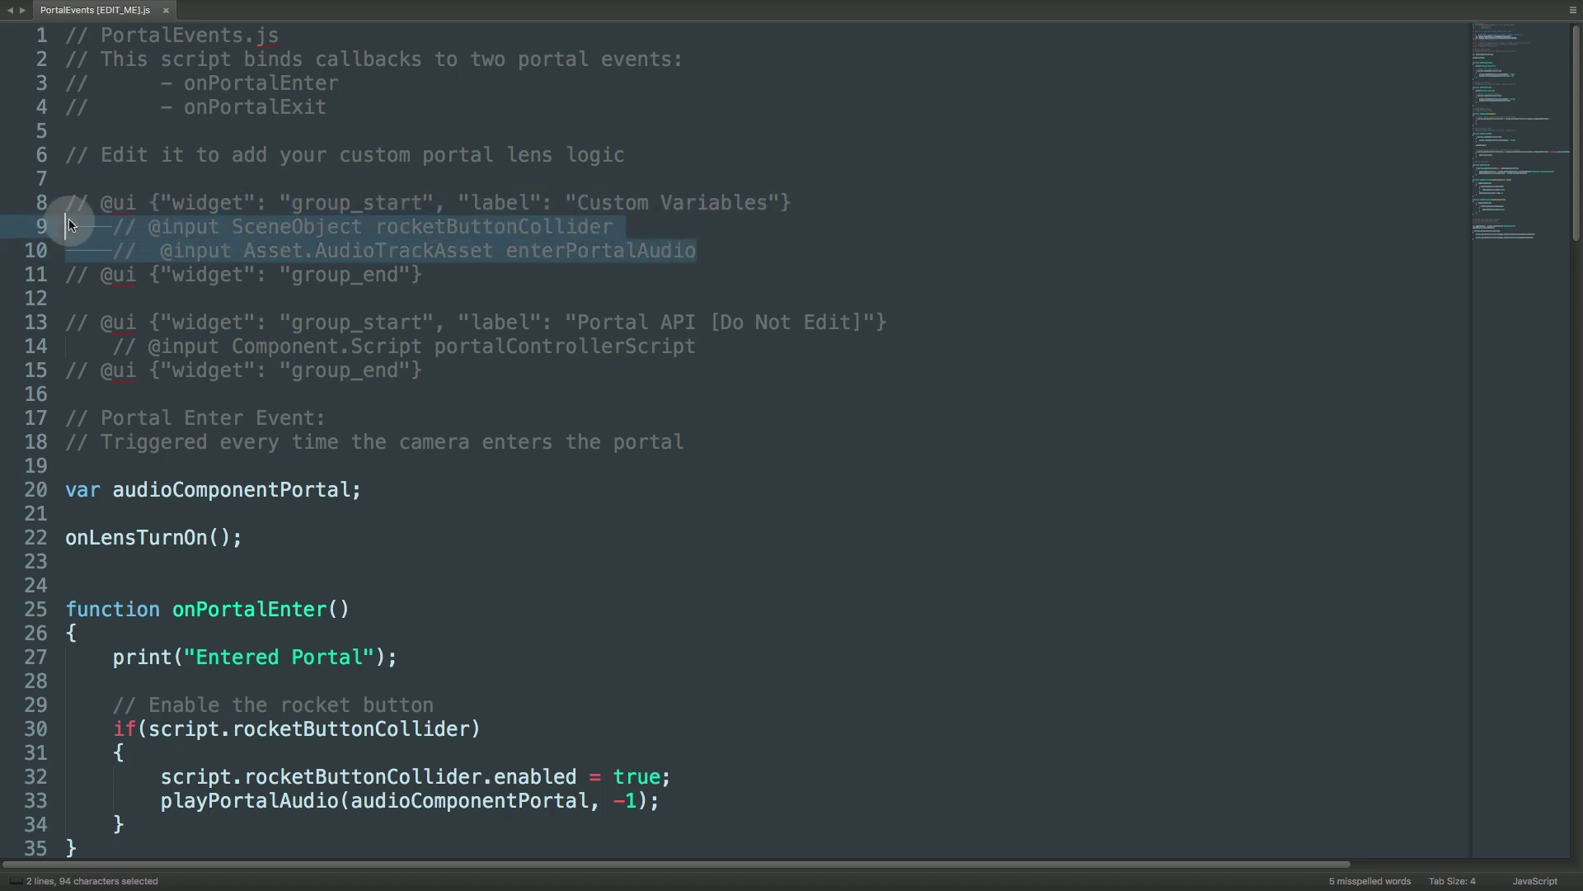
key(BackSpace)
scroll(104, 468, down, 1)
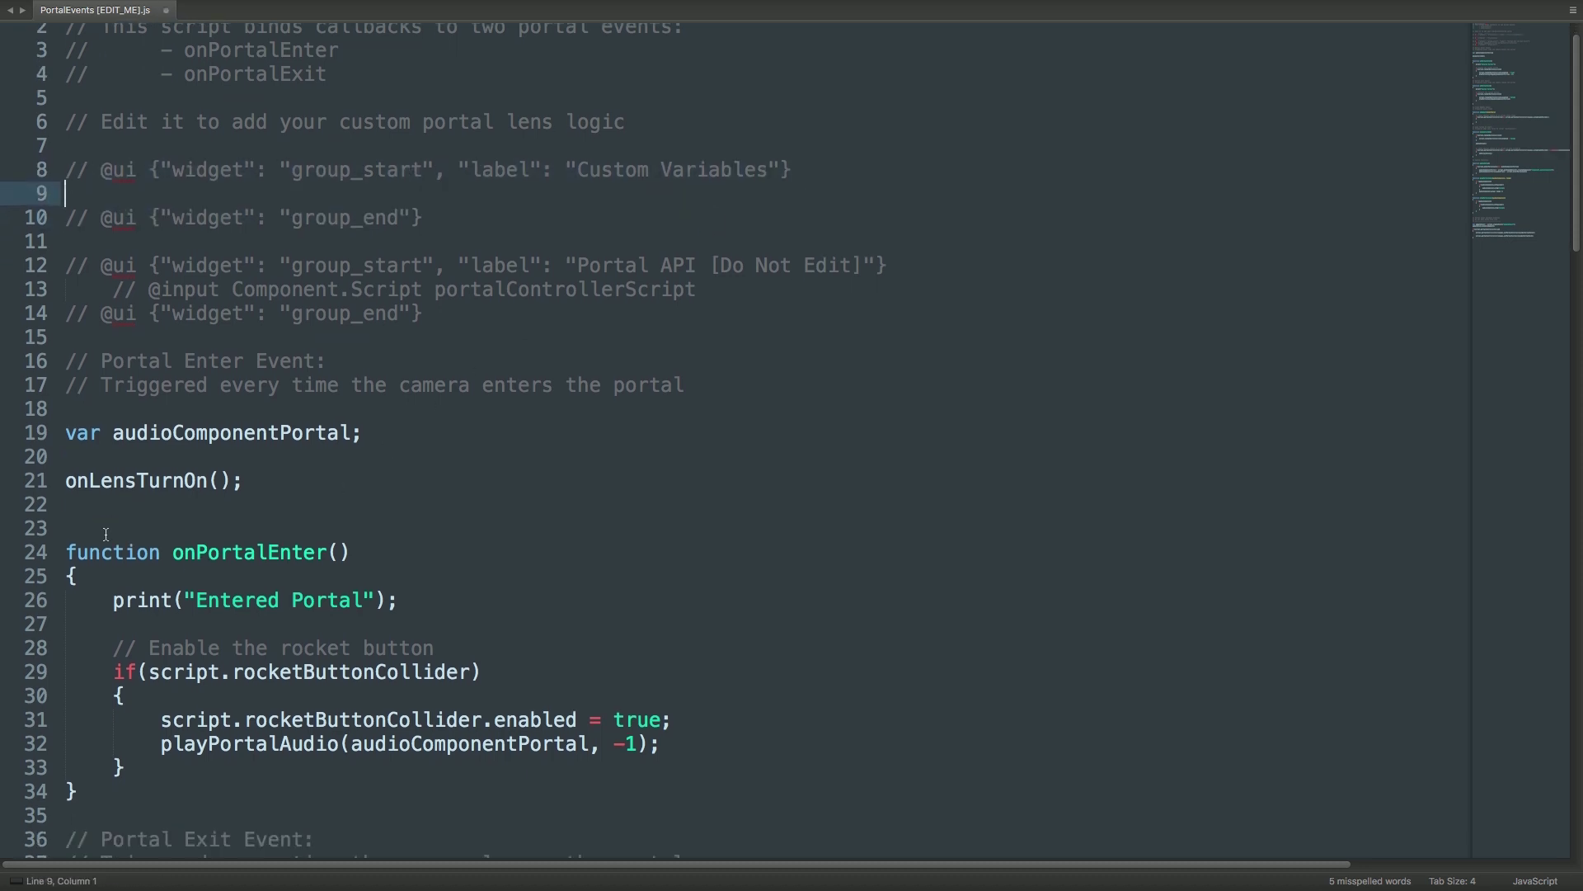
double_click(143, 442)
drag(360, 433, 65, 433)
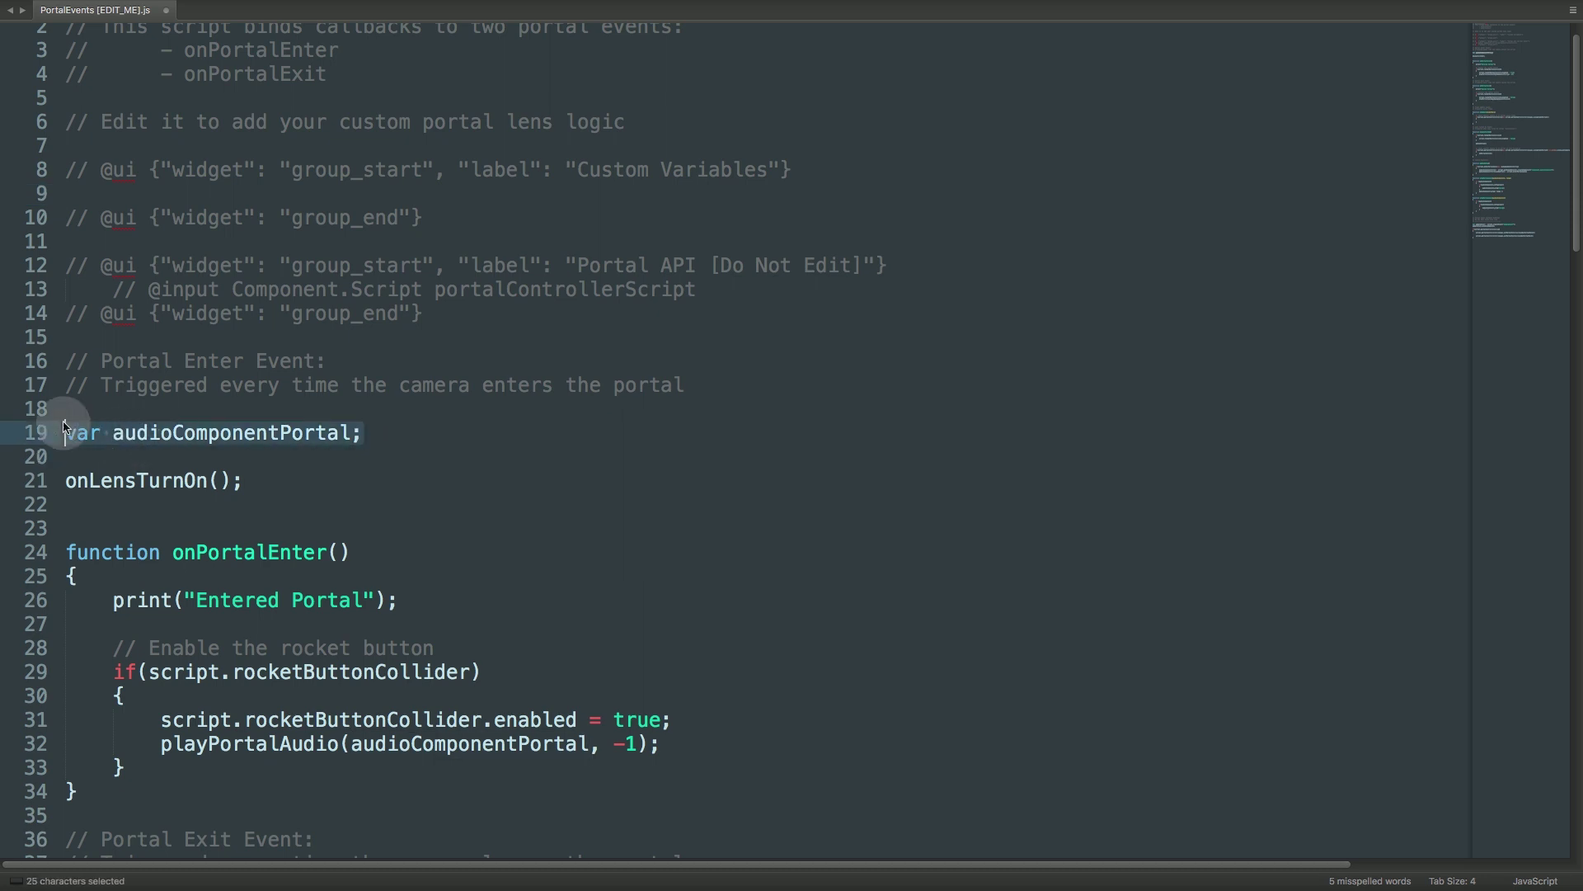
key(super+x)
key(BackSpace)
Step: Empty the bodies of the onPortalEnter and onPortalExit functions
scroll(202, 577, down, 2)
drag(154, 602, 65, 430)
key(BackSpace)
scroll(202, 577, down, 2)
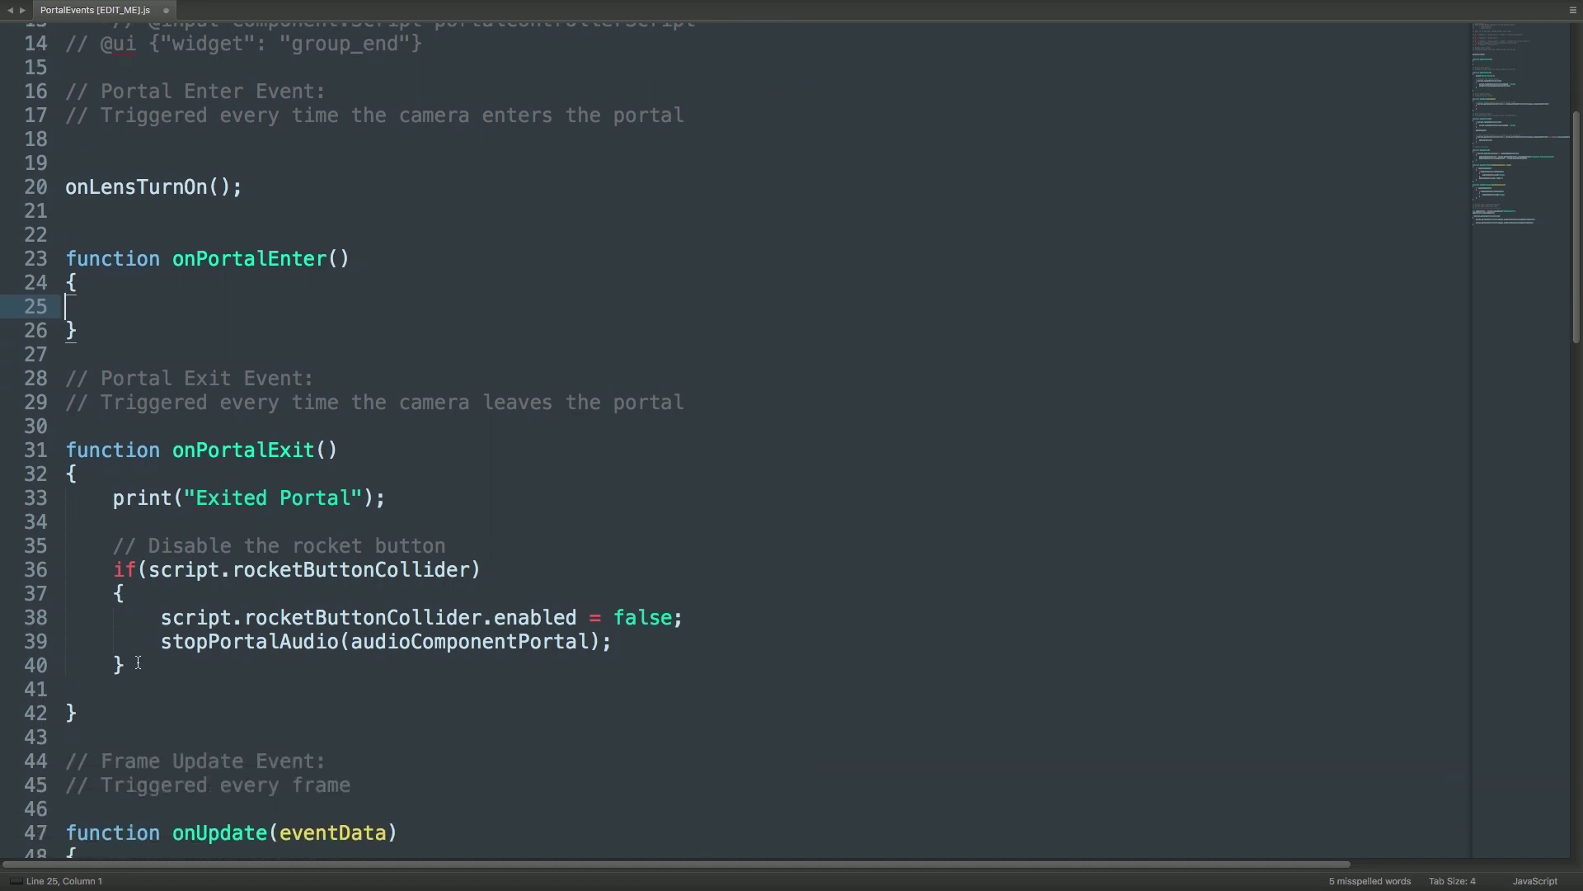
drag(132, 665, 29, 498)
key(BackSpace)
Step: Remove the rocket button and audioSetup lines plus the custom audio helper functions
scroll(116, 568, down, 9)
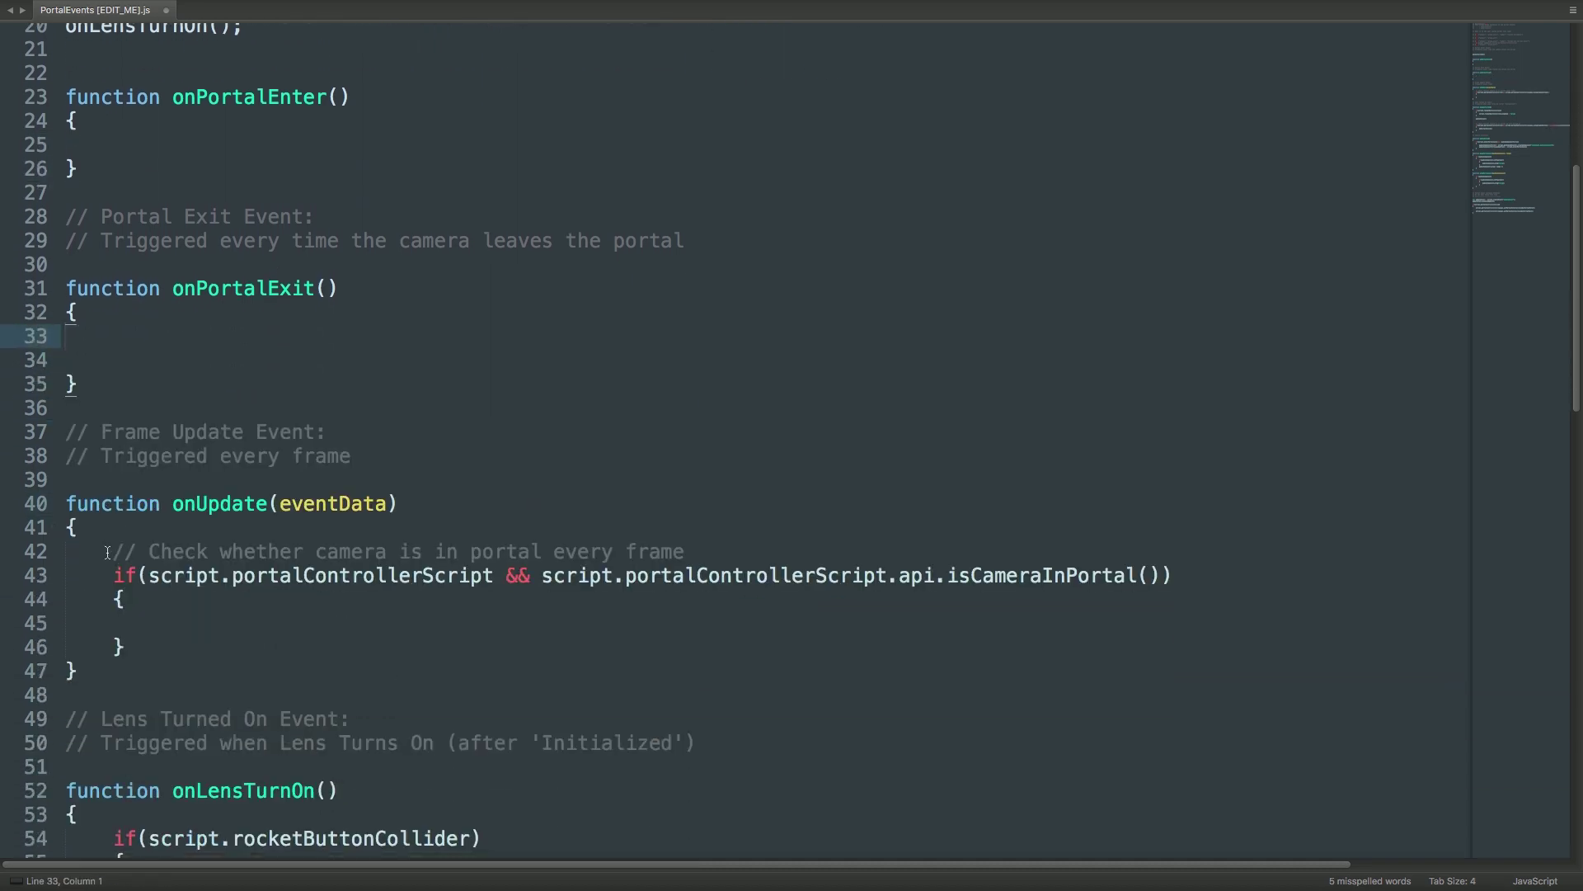
drag(288, 513, 66, 344)
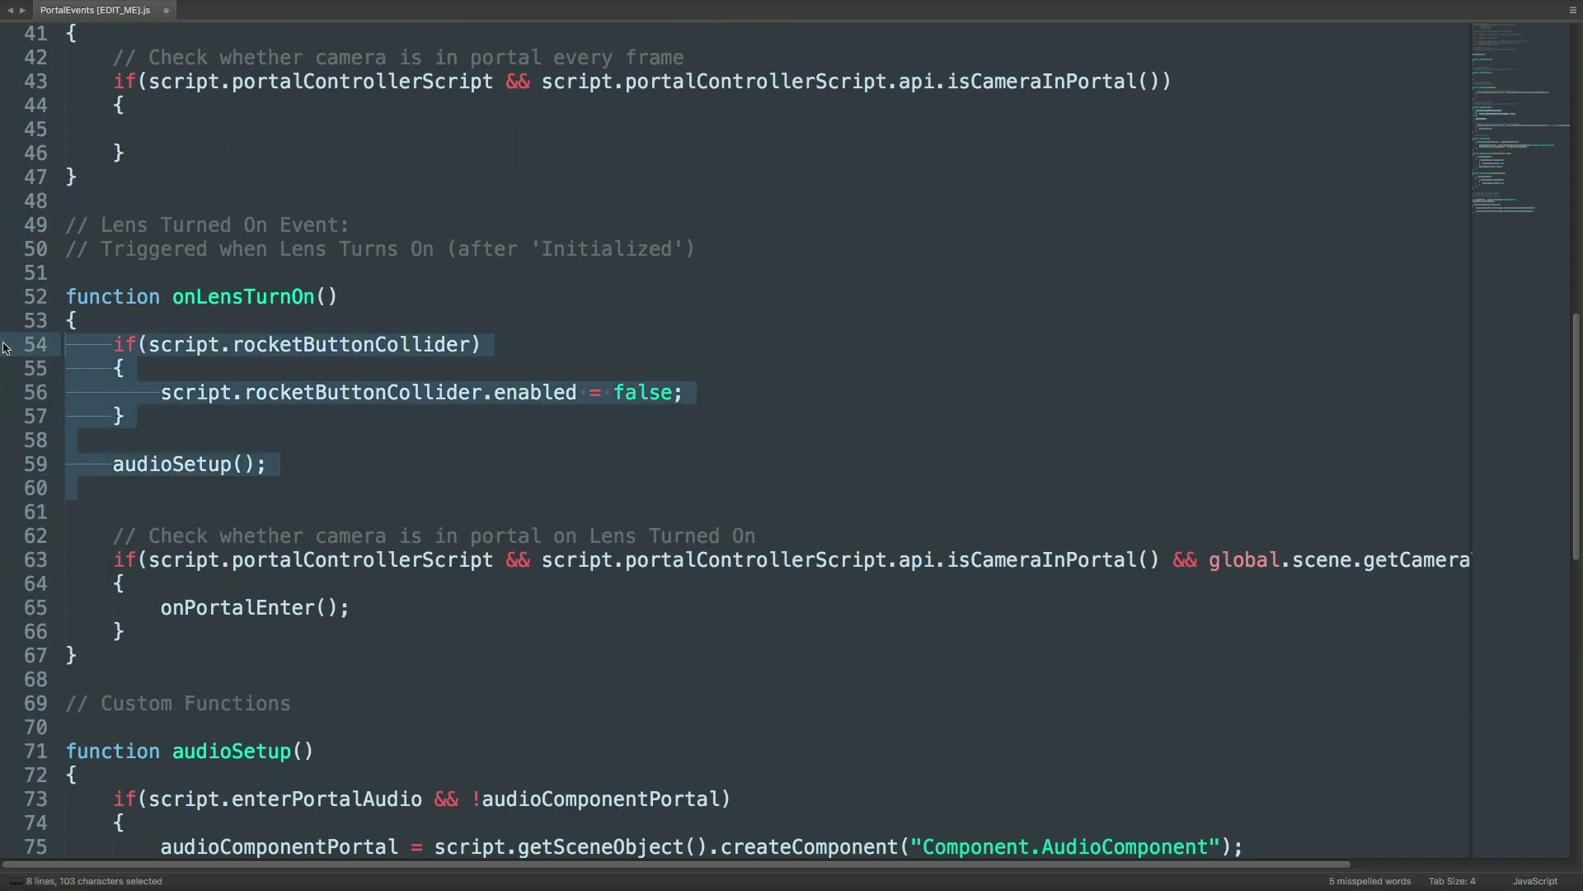
key(BackSpace)
scroll(202, 476, down, 2)
scroll(202, 475, down, 3)
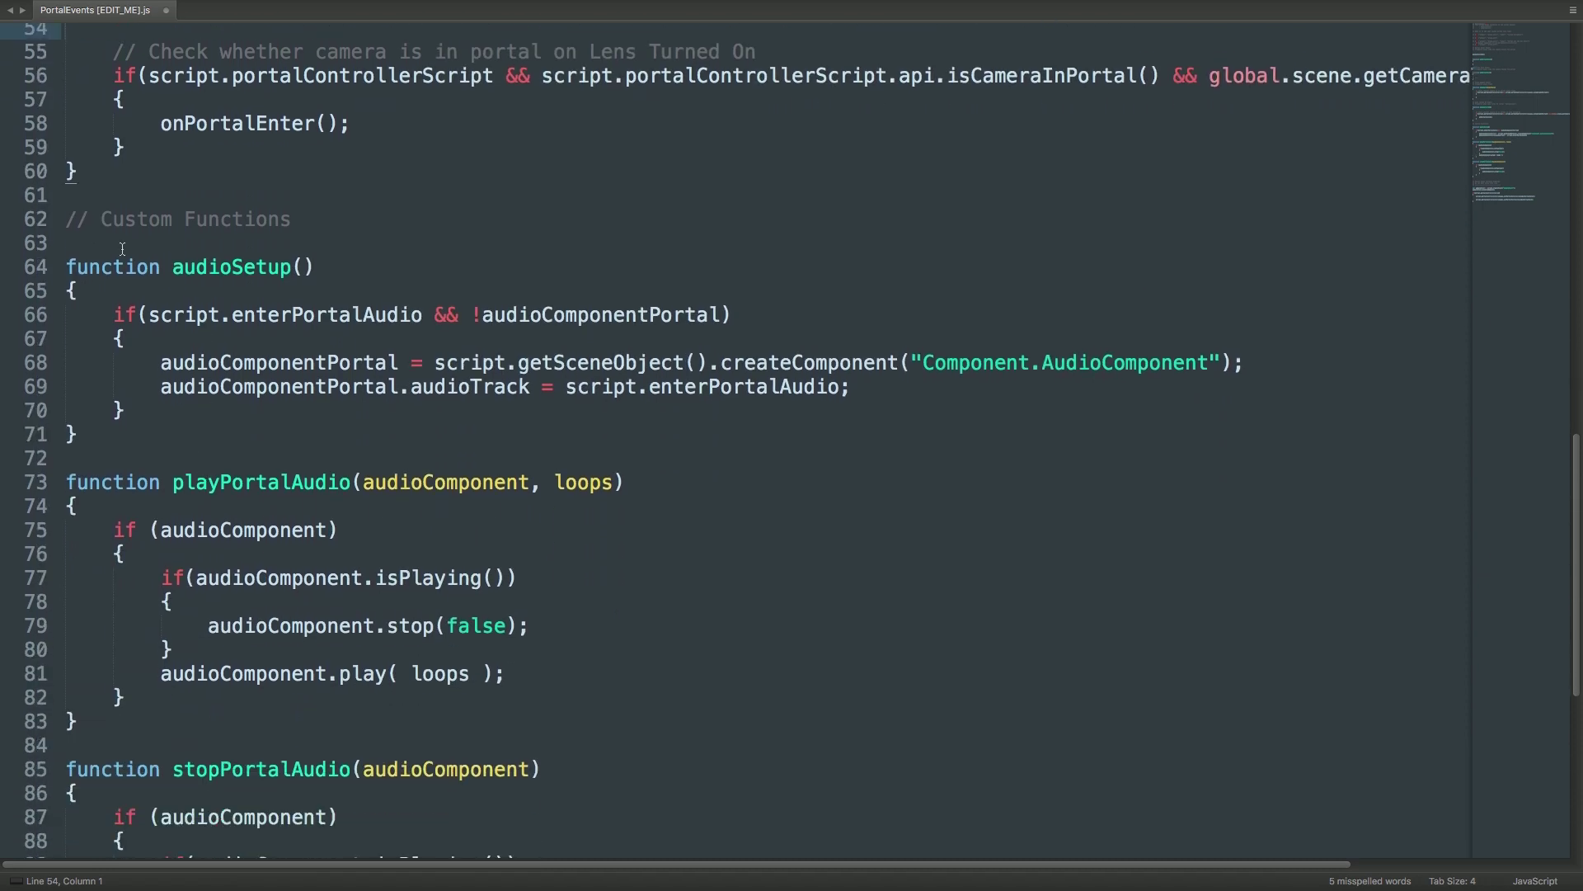
drag(66, 218, 143, 708)
scroll(162, 552, down, 4)
key(BackSpace)
scroll(282, 581, up, 13)
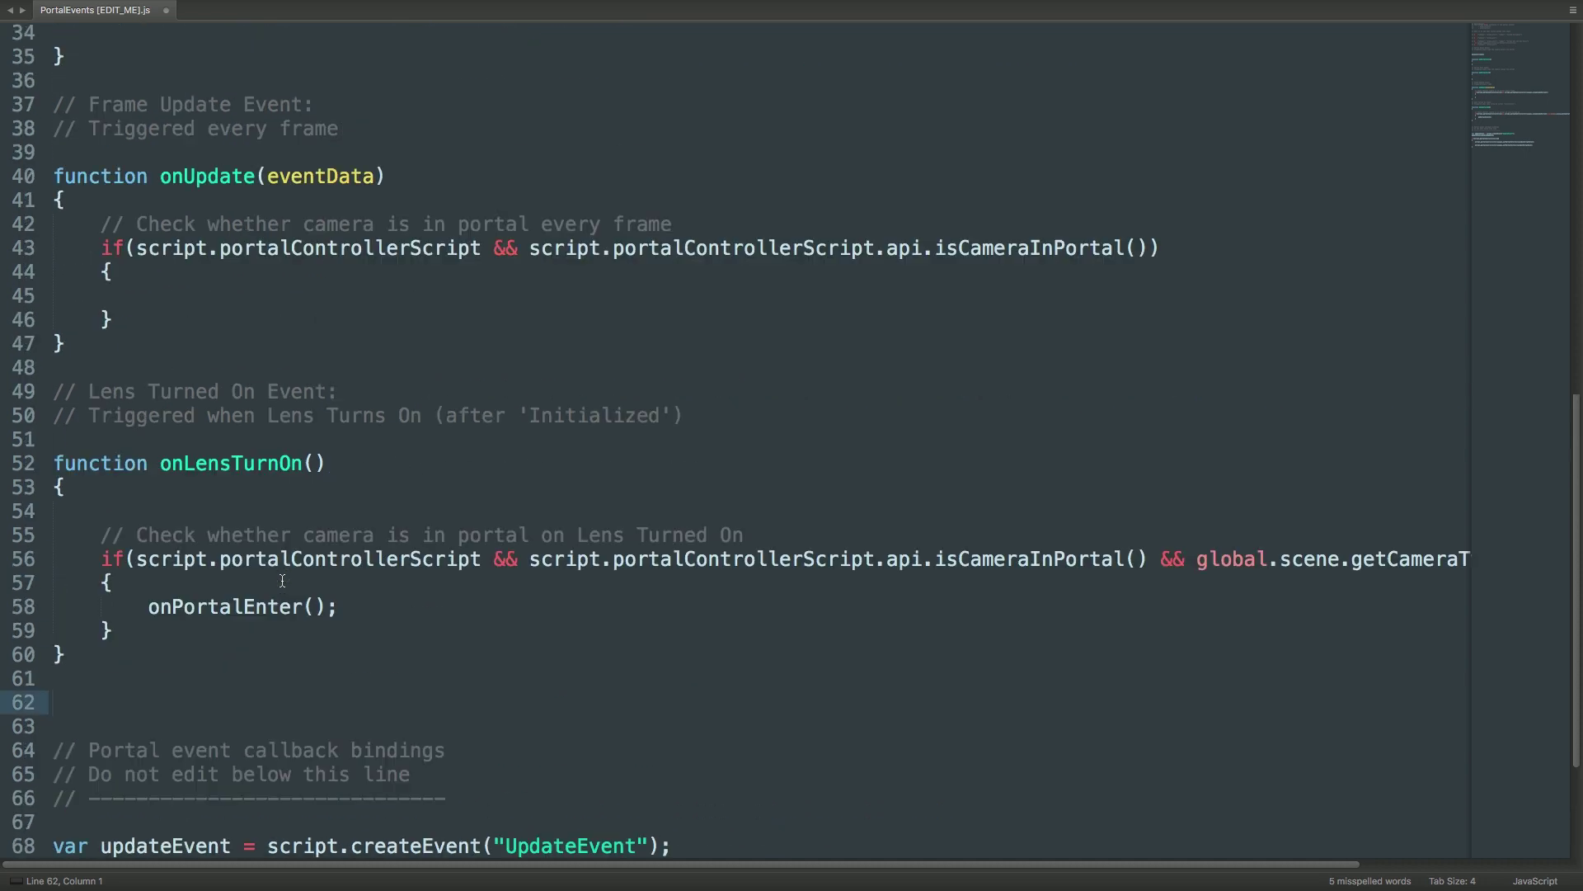
key(super+Up)
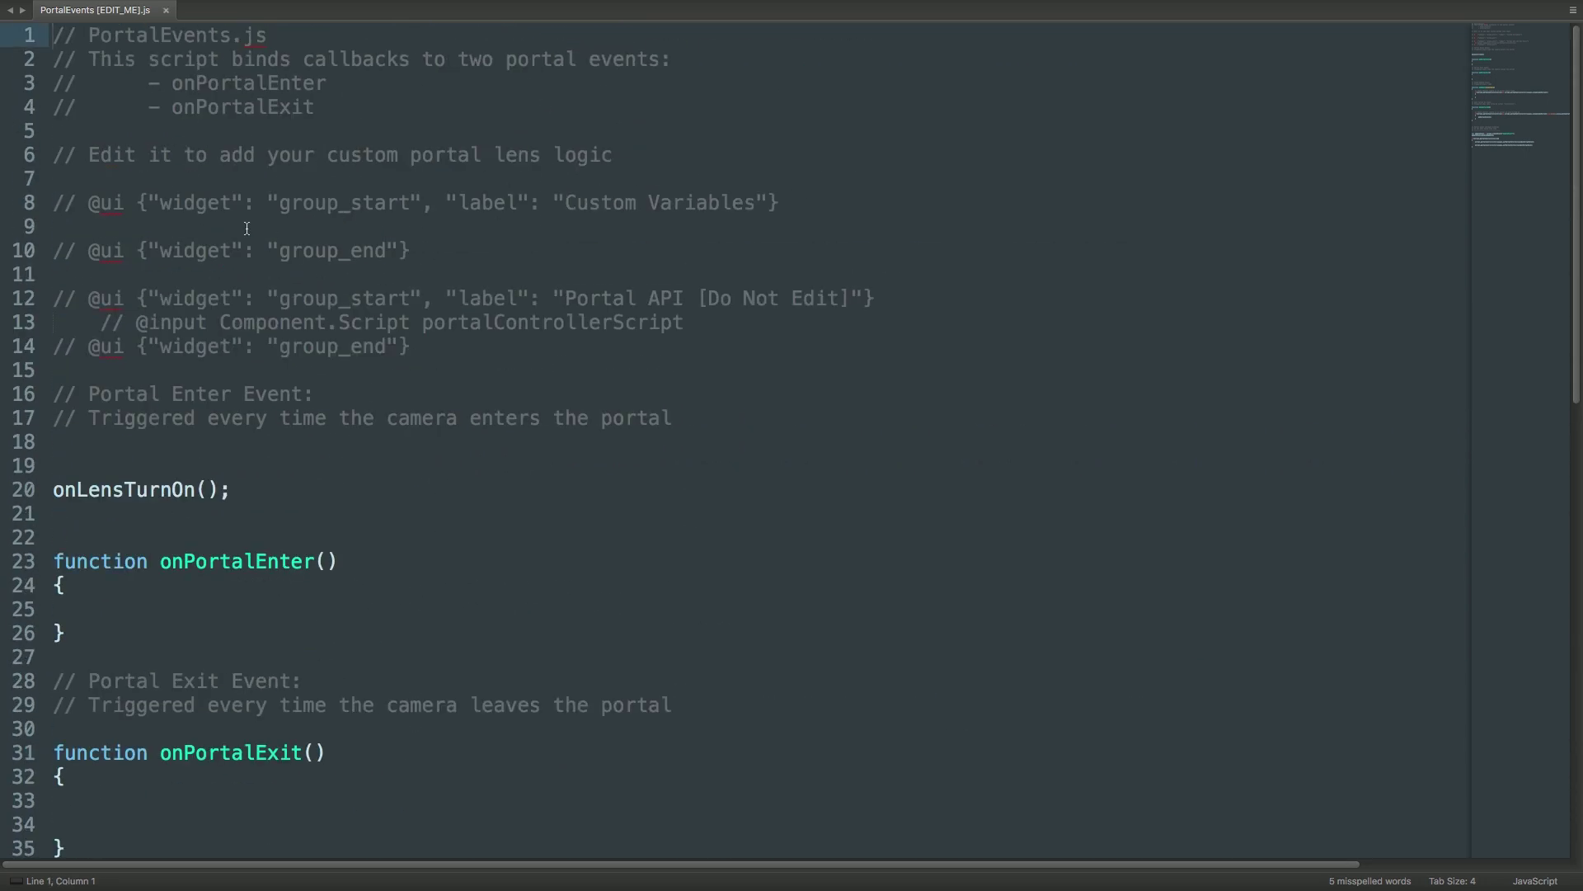
click(248, 226)
text(//)
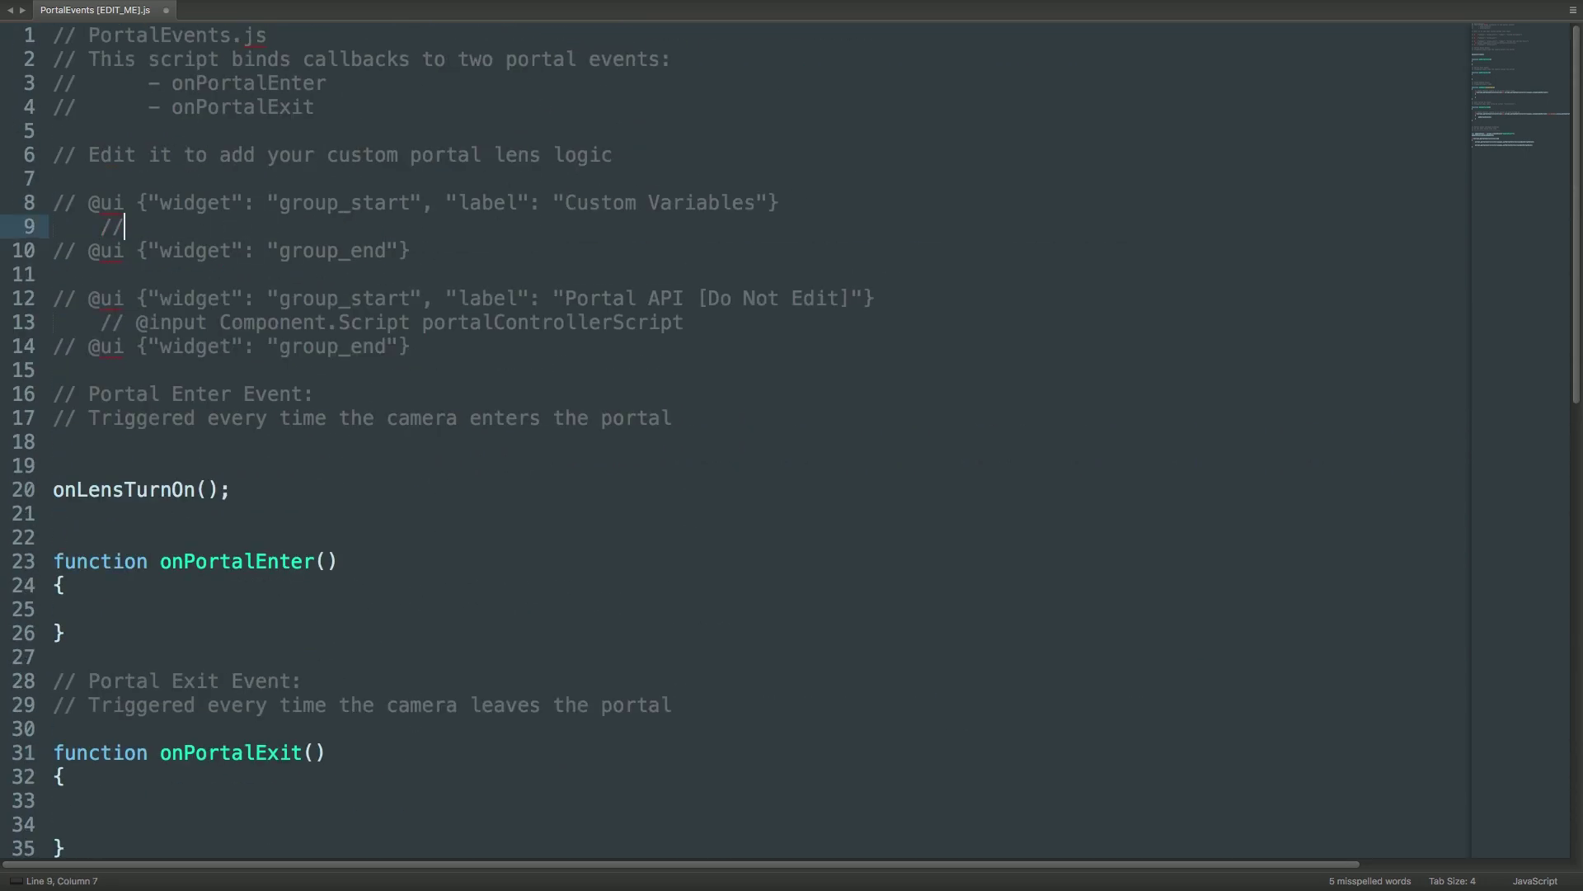
text(@input Component.)
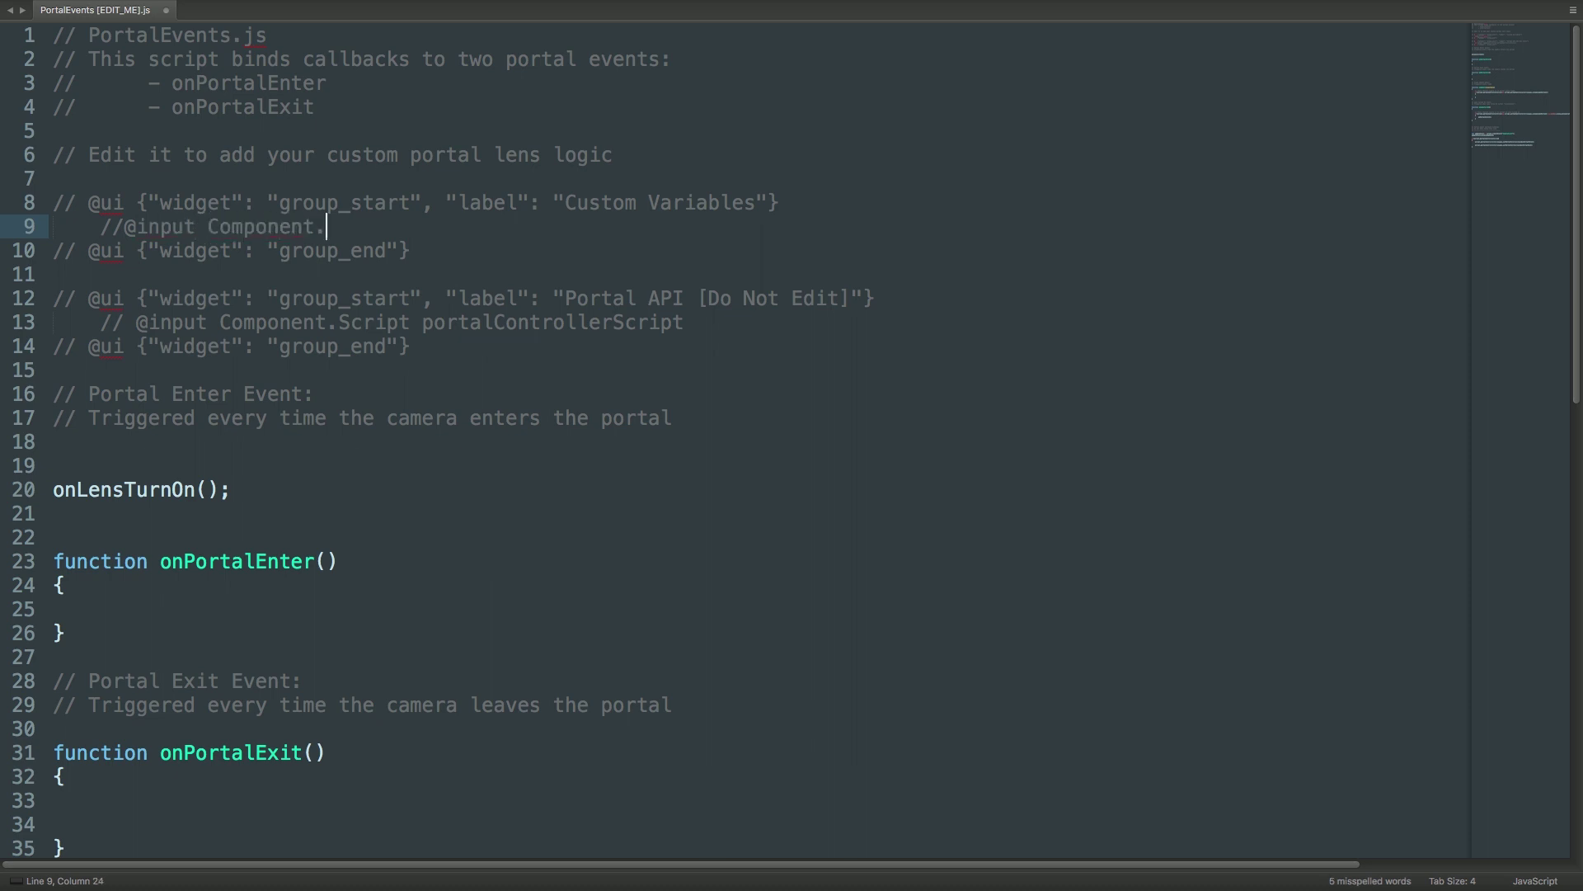
text(AudioCompon)
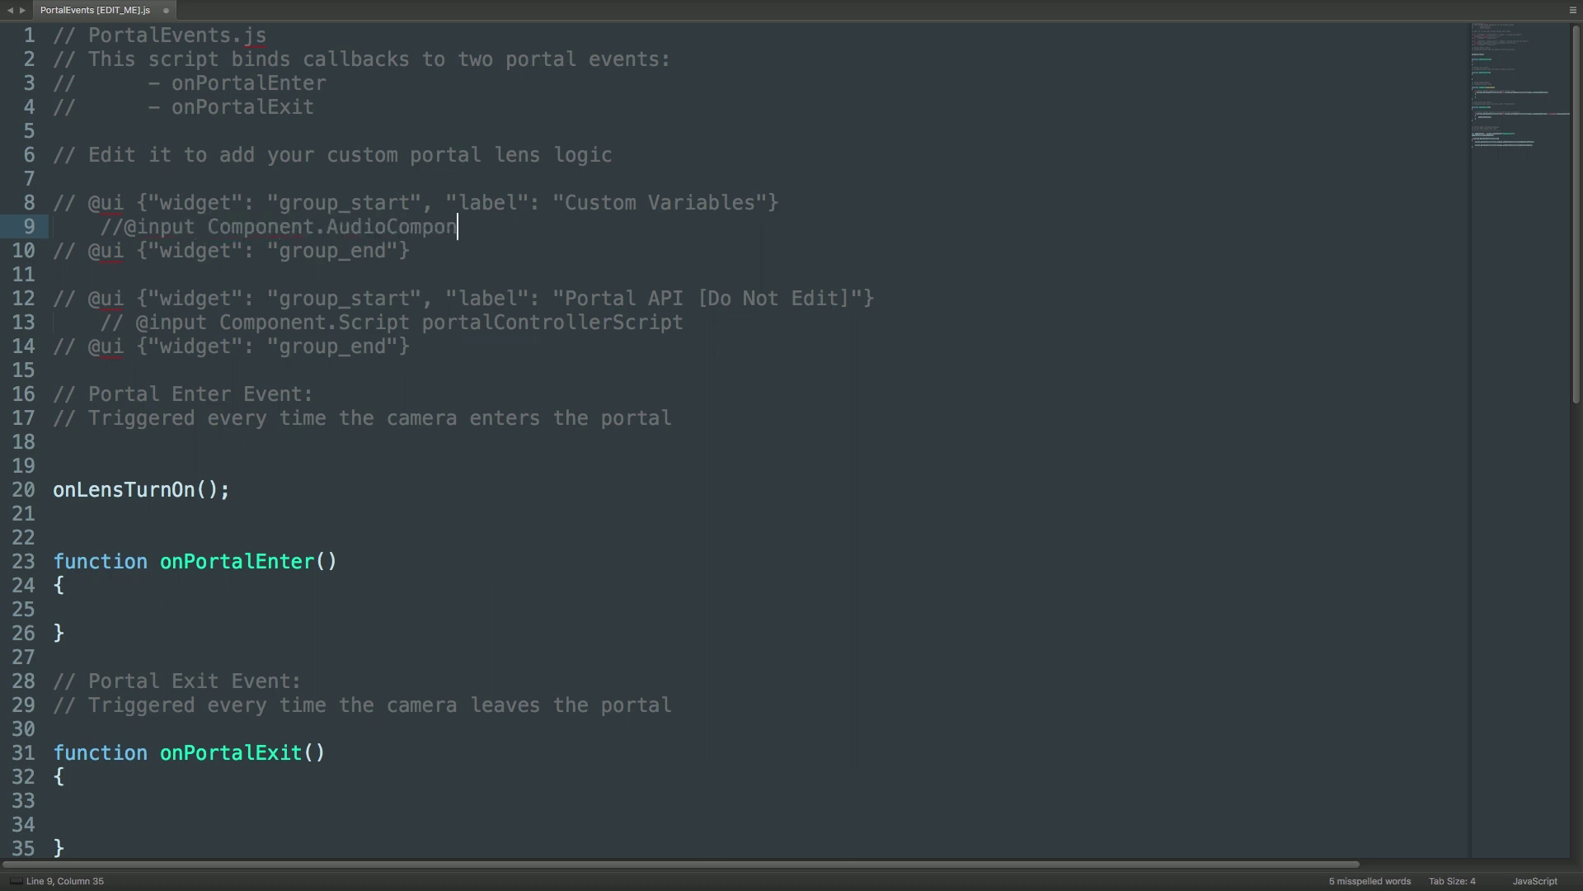
text(ent music)
click(62, 610)
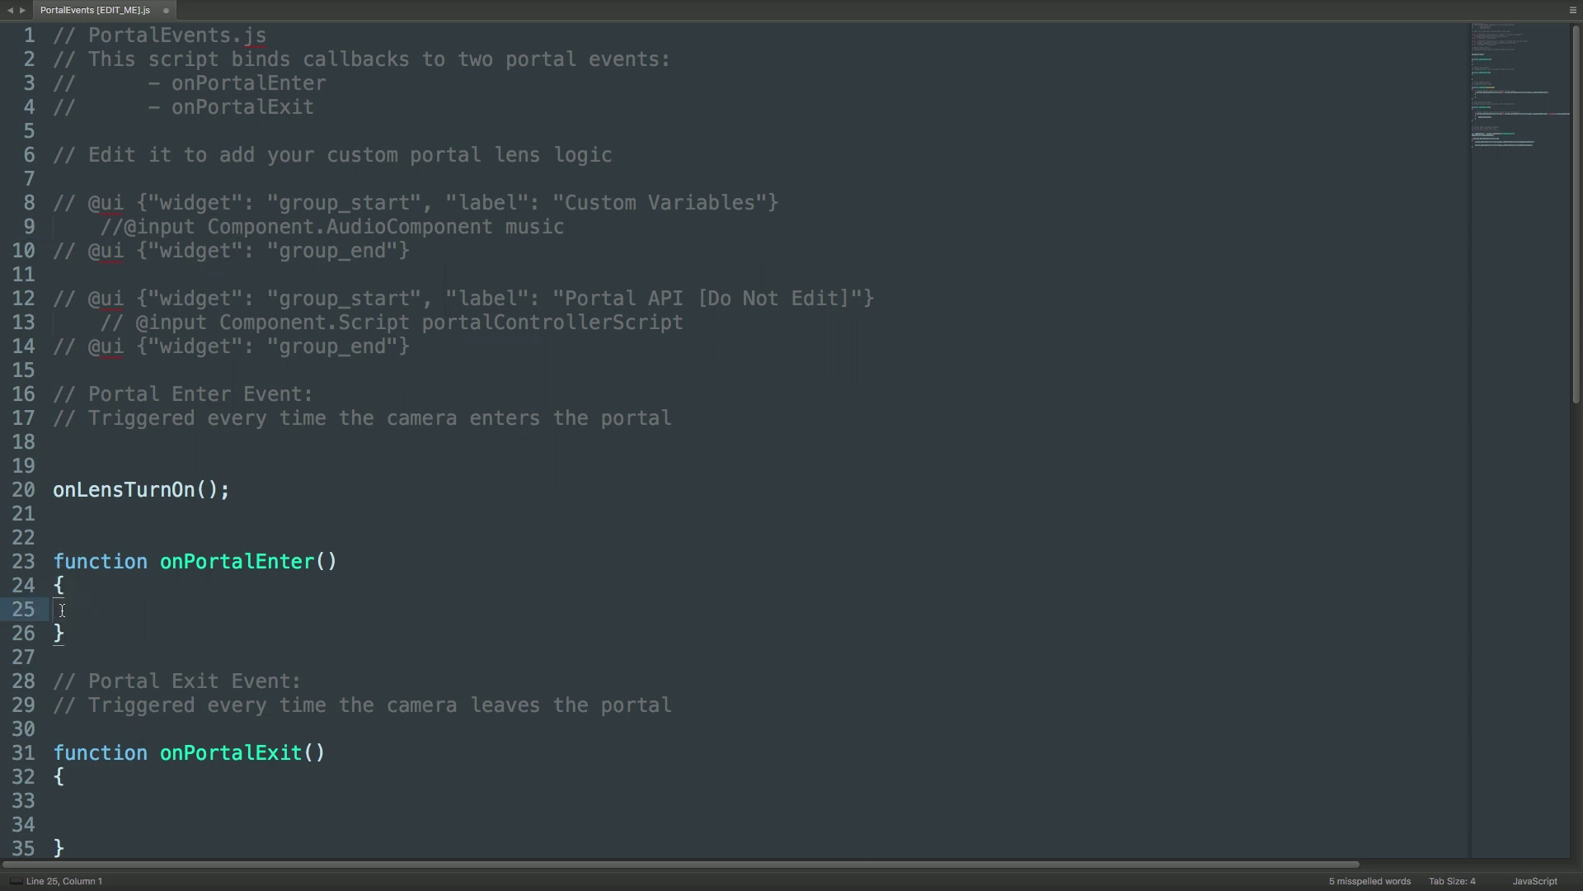
text(if(script.m)
text(usic))
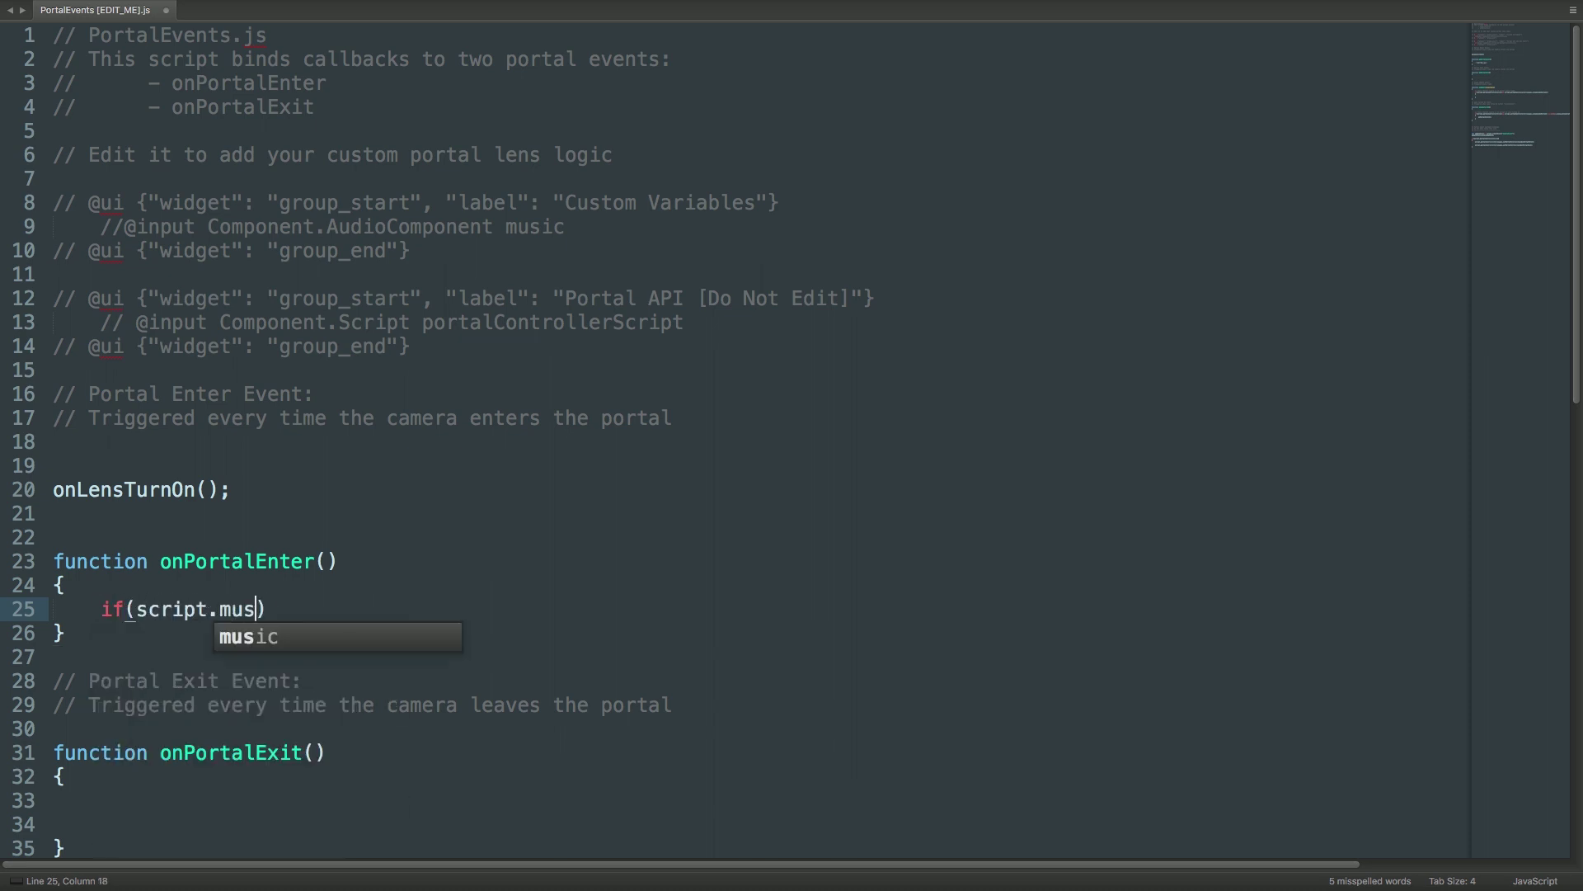
key(Return)
text({)
key(Return)
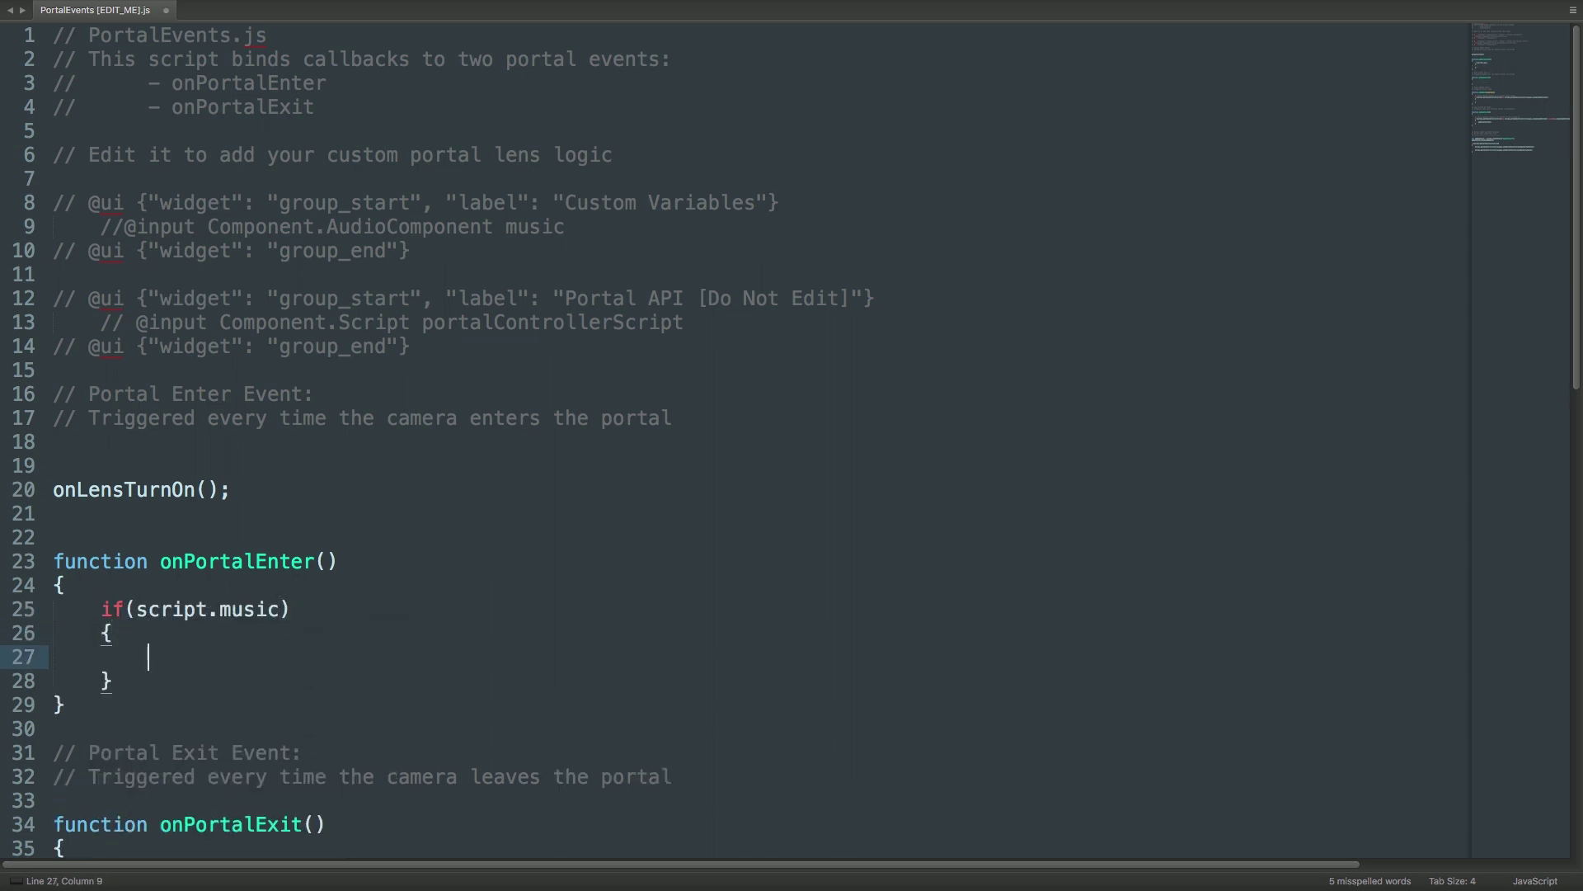
text(script.mus)
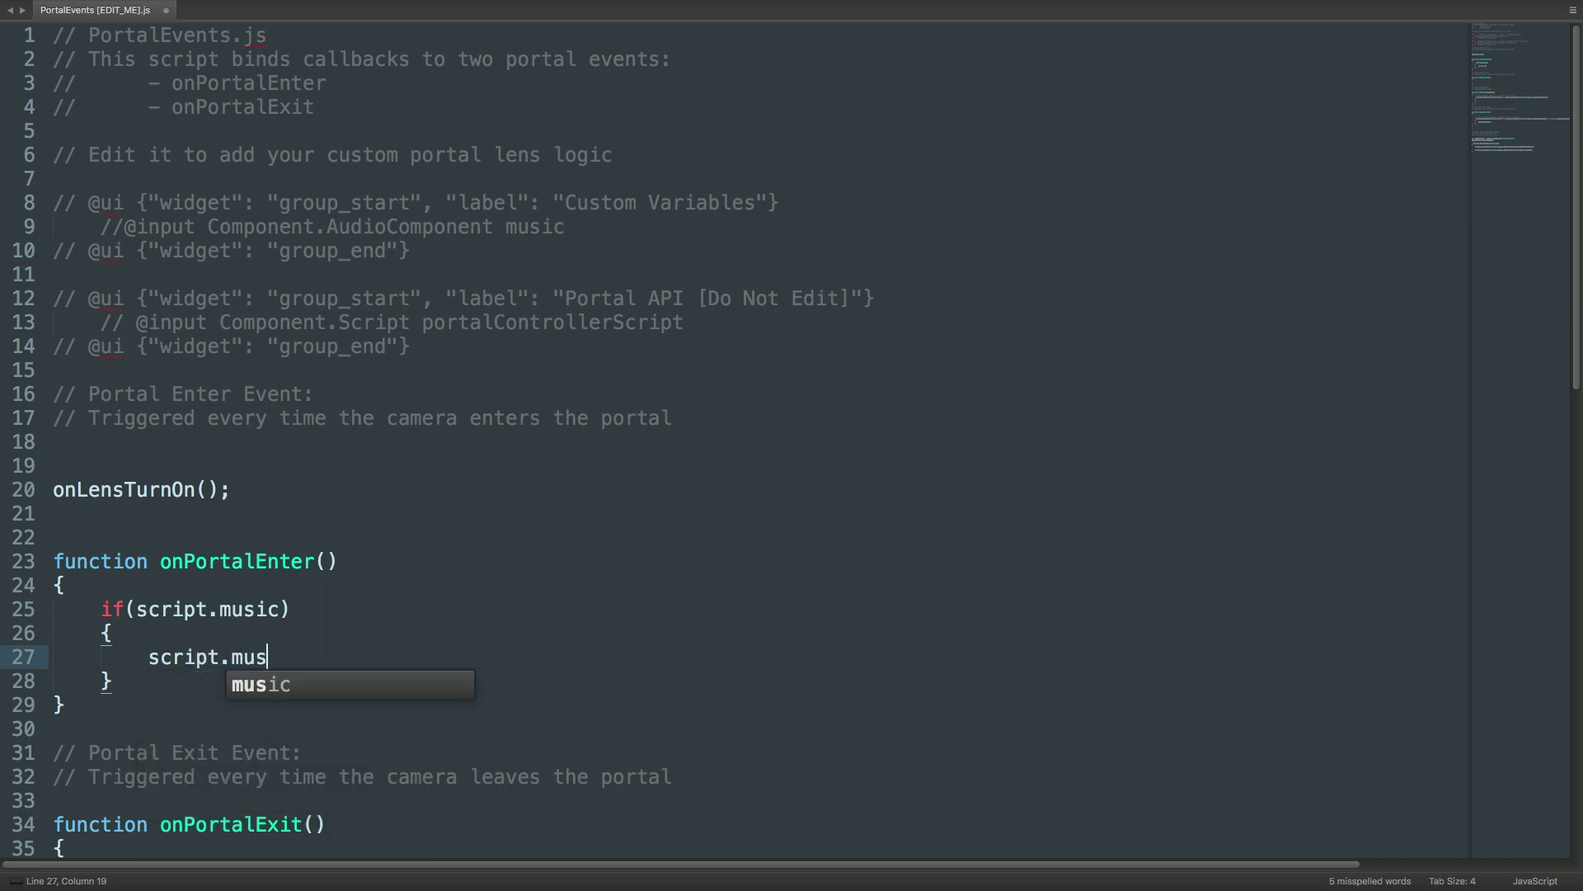
text(ic.play(-1))
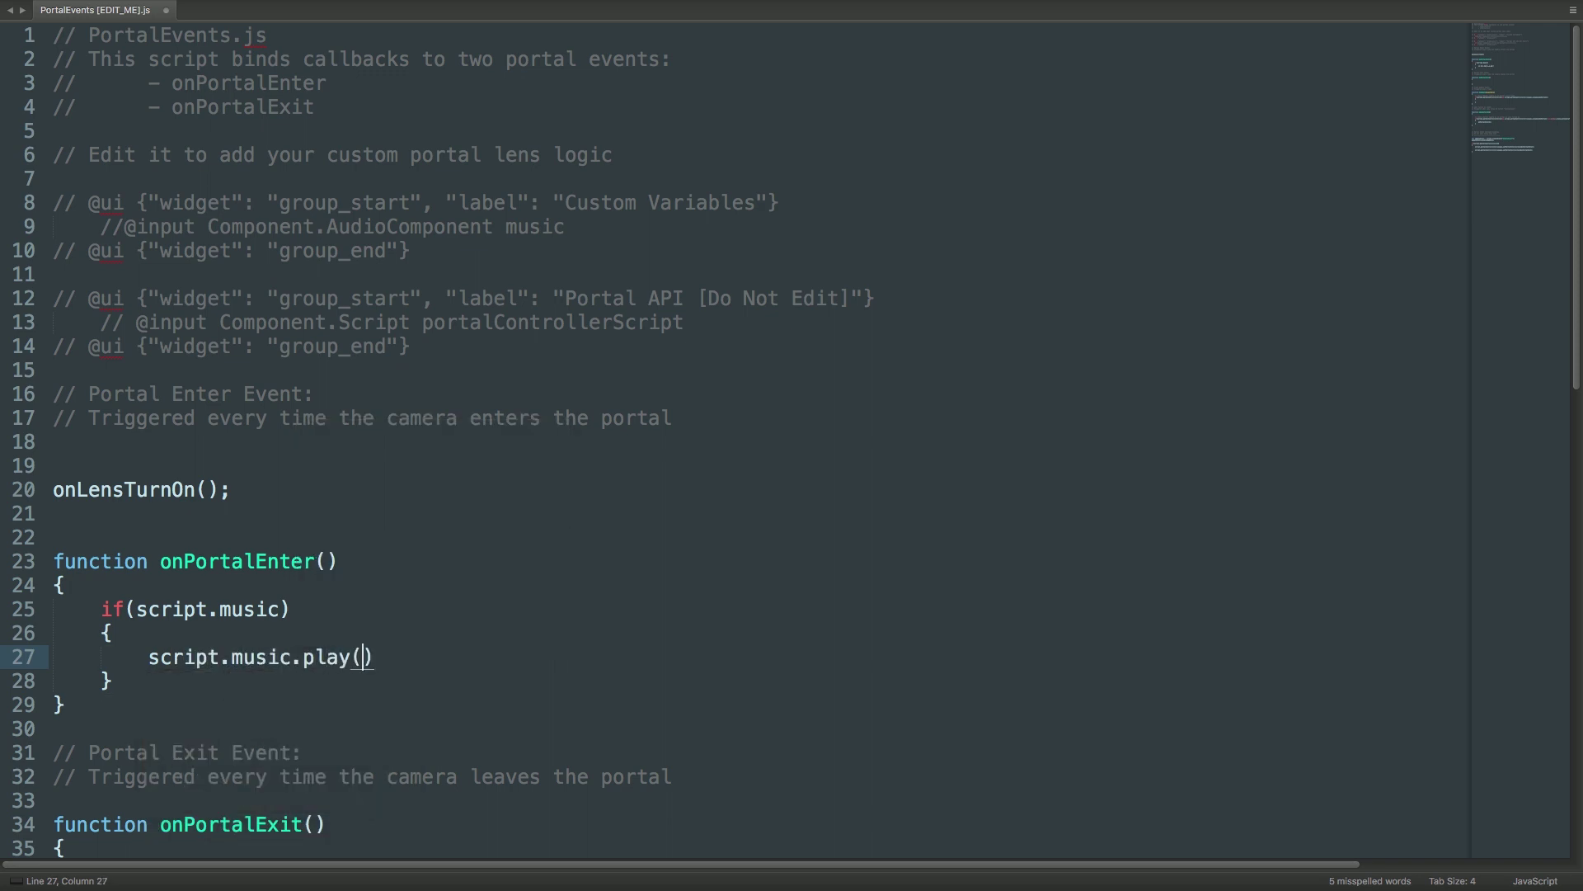
text(;)
Step: Add 'if(script.music){ script.music.stop(true); }' inside onPortalExit
scroll(82, 643, down, 5)
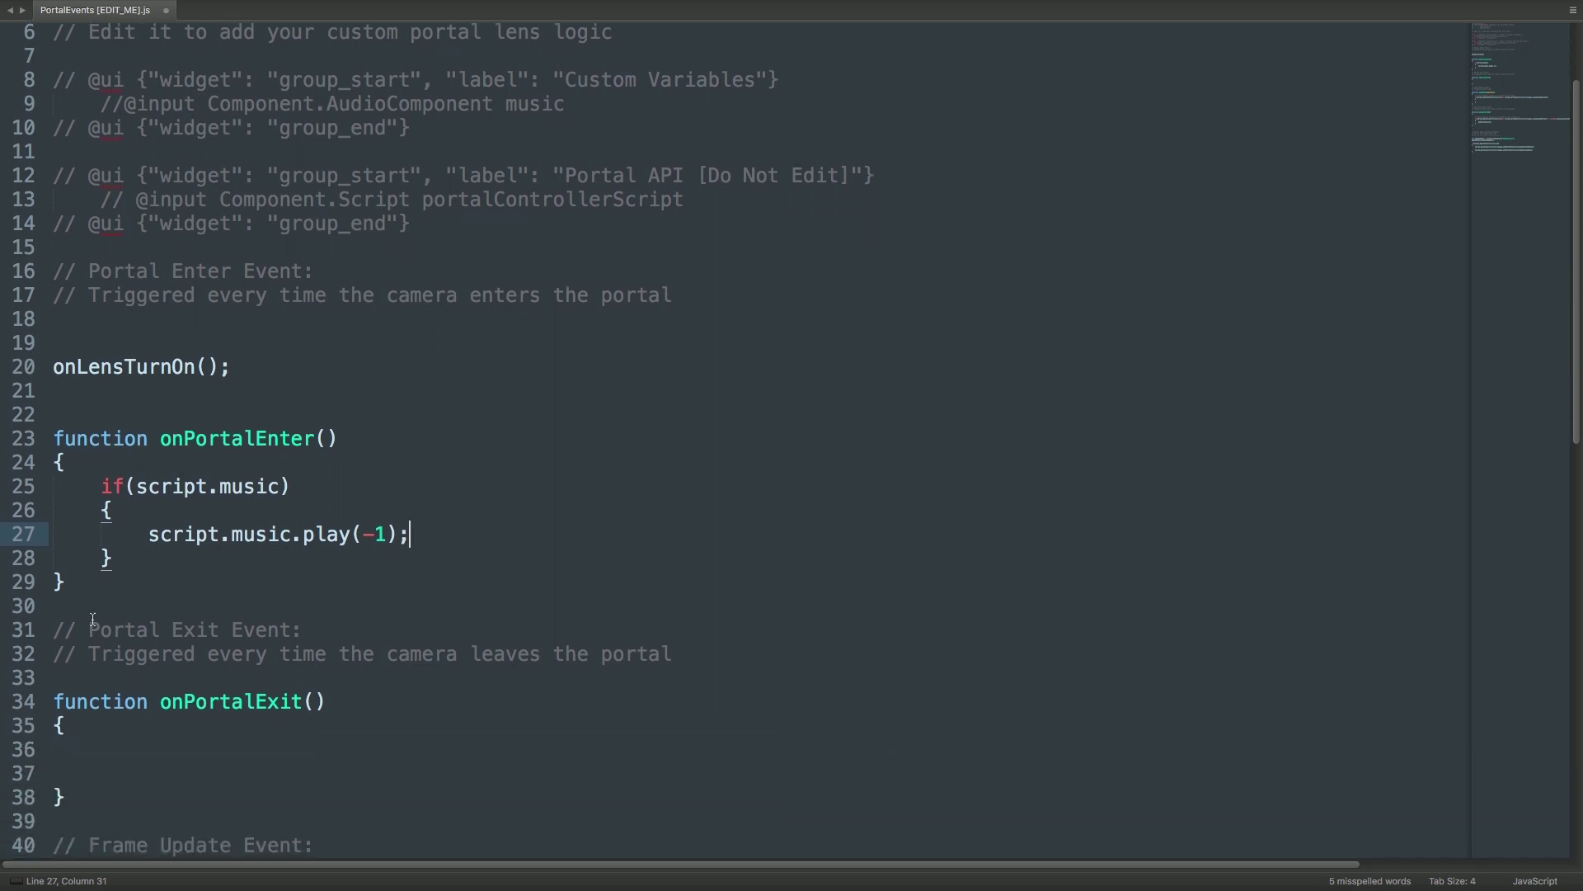
click(95, 642)
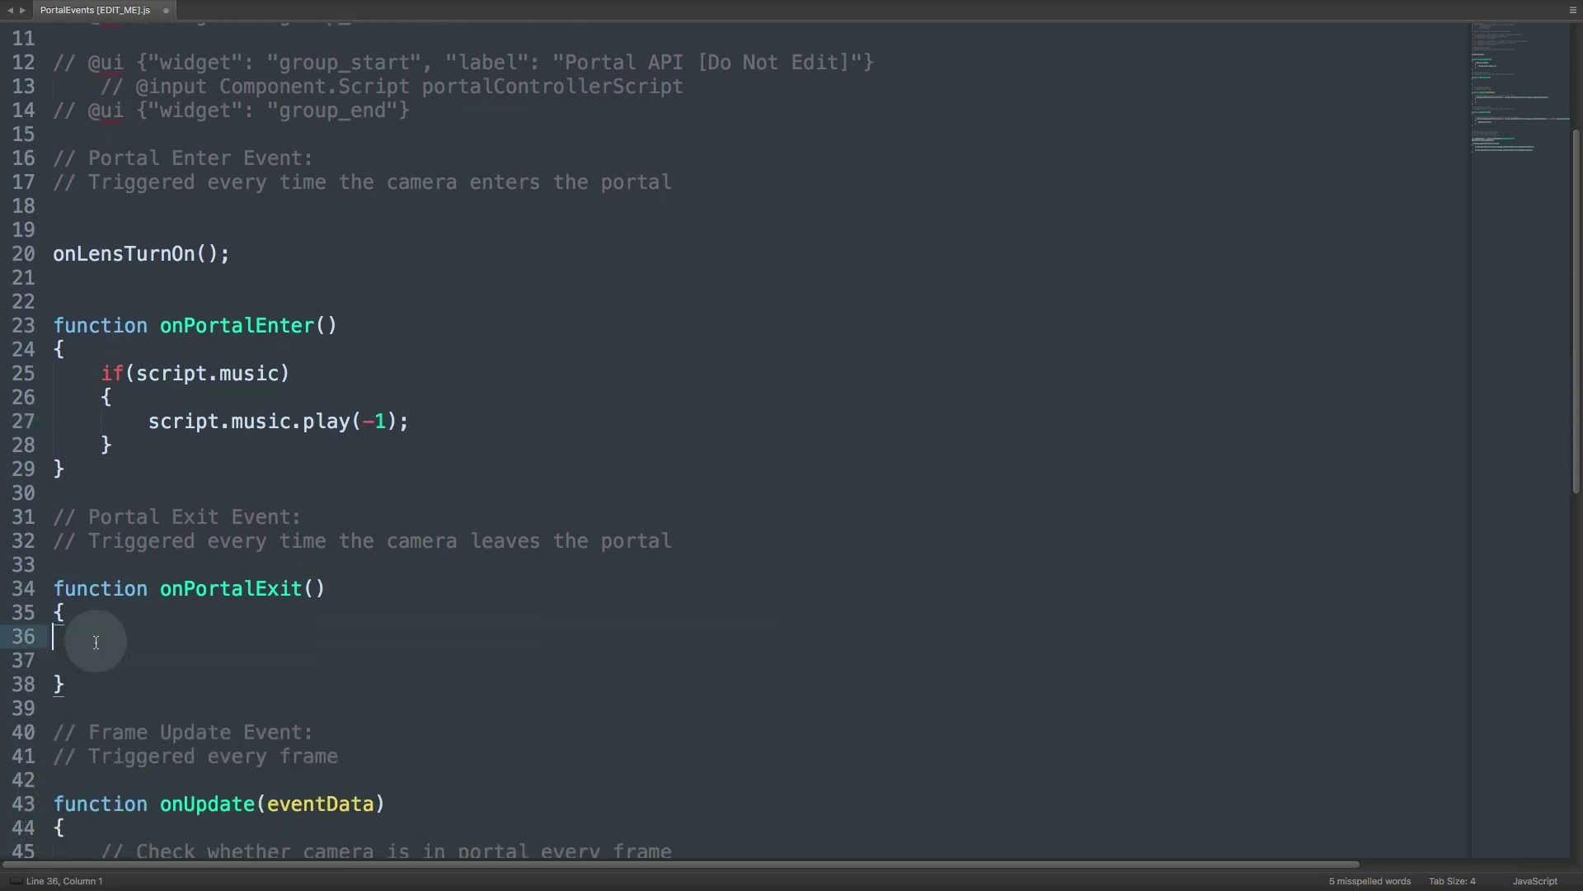
key(Tab)
text(if()
text(script.mus)
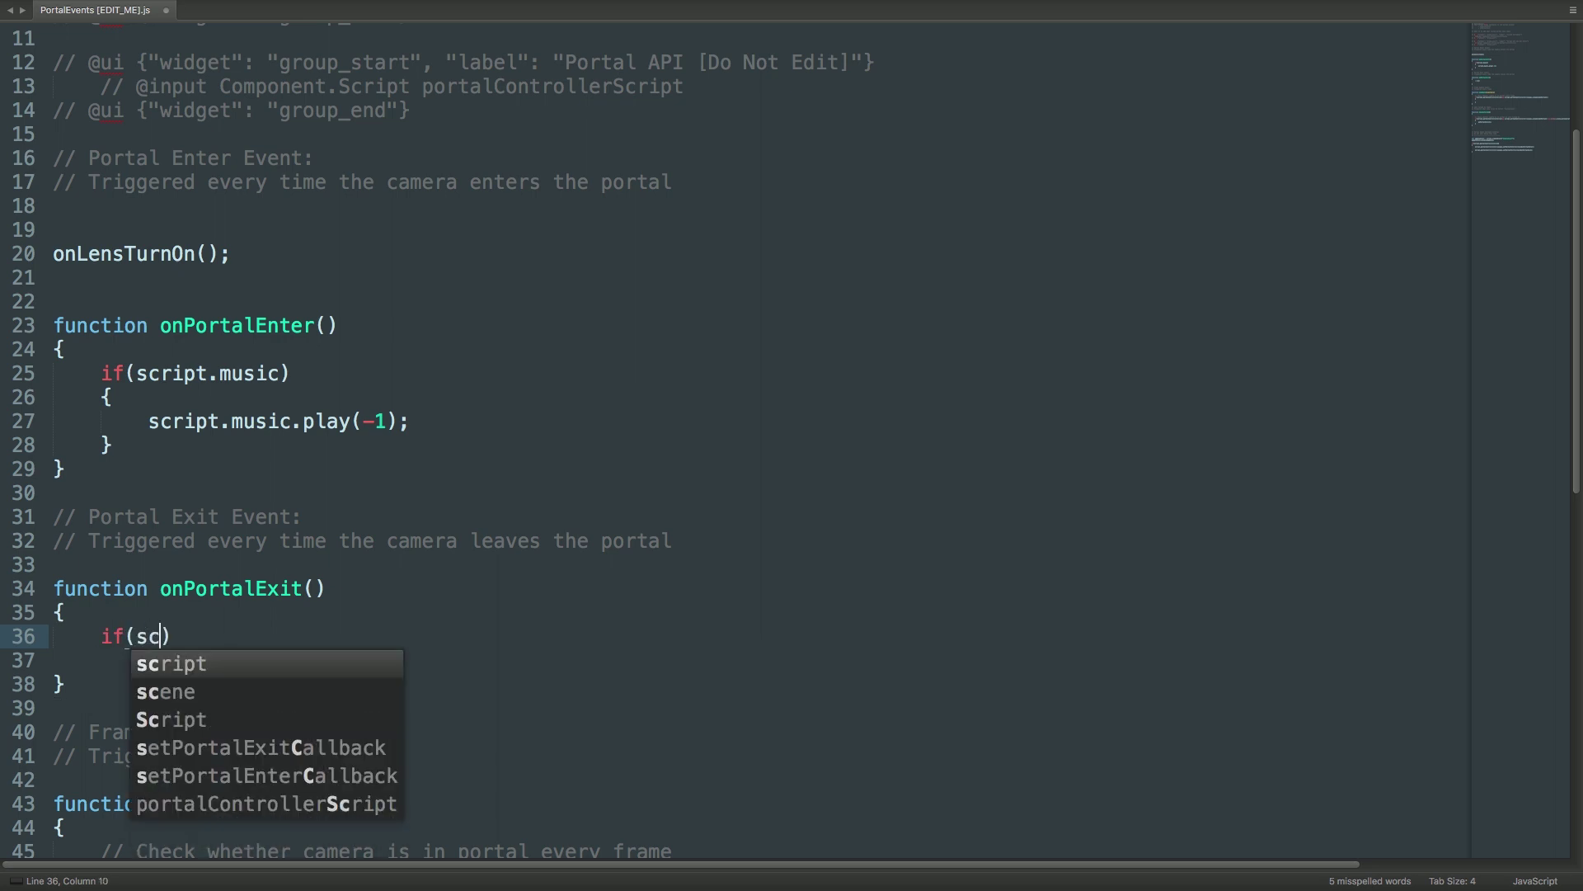
key(Tab)
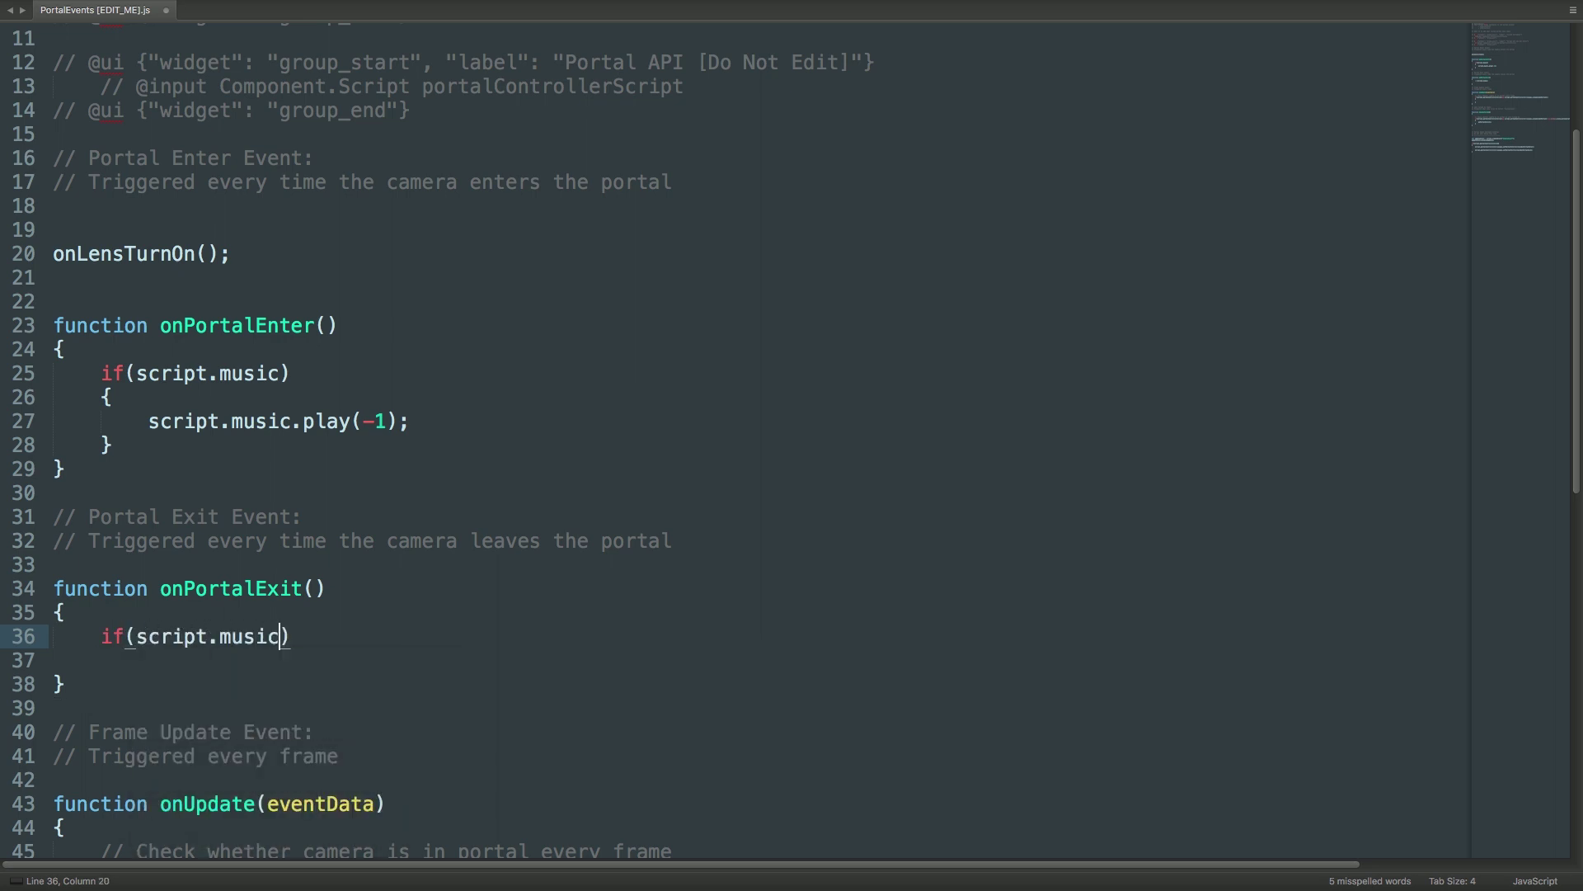
text())
key(Return)
text({)
key(Return)
text(script.mu)
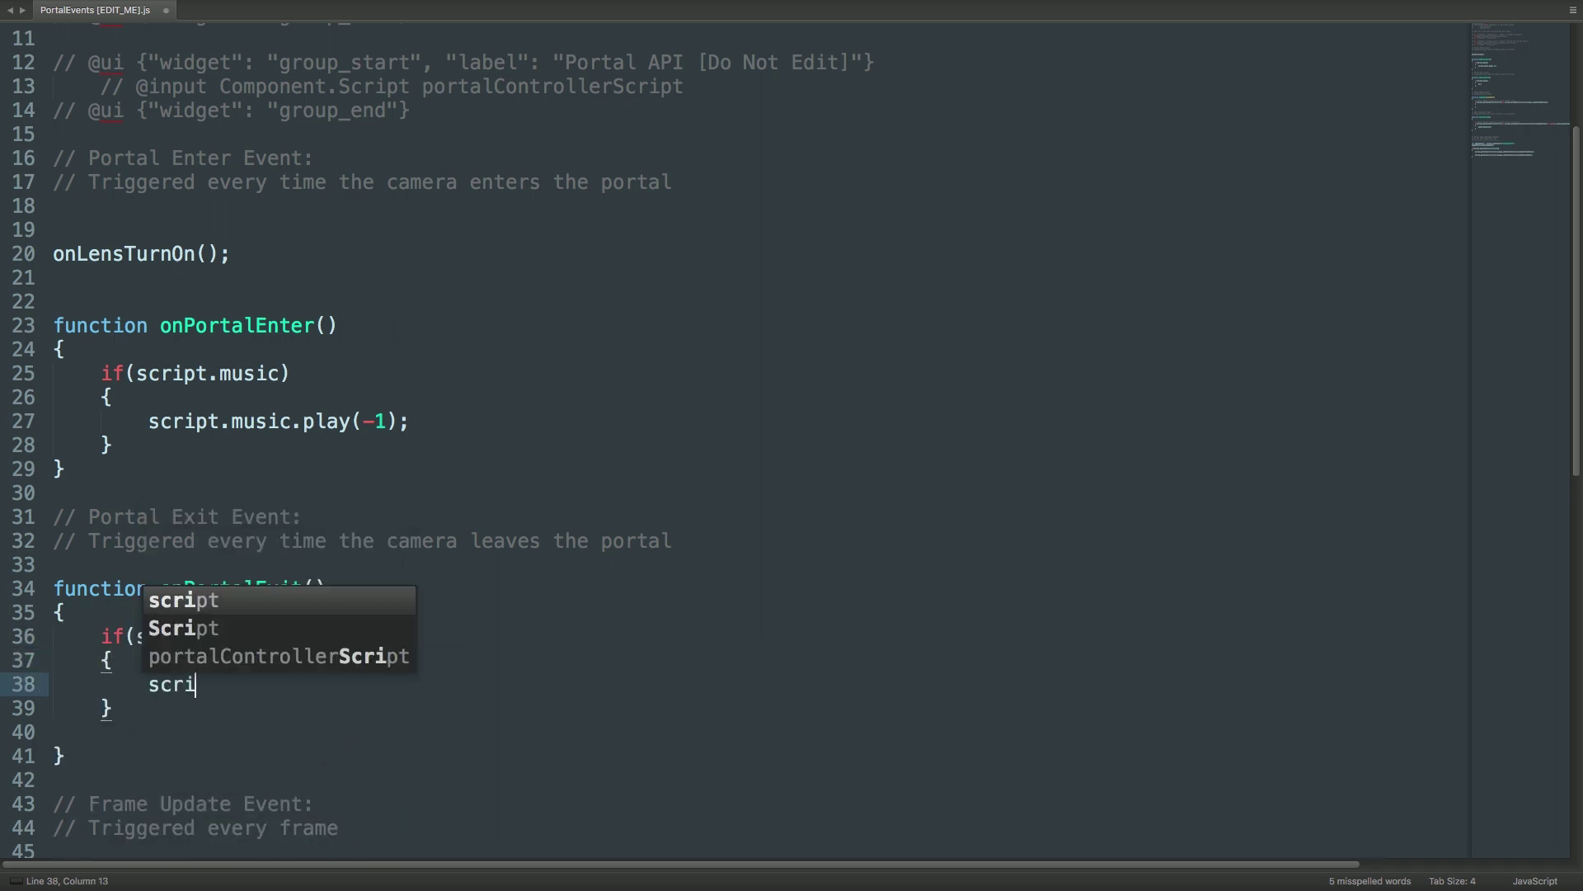
key(BackSpace)
text(u)
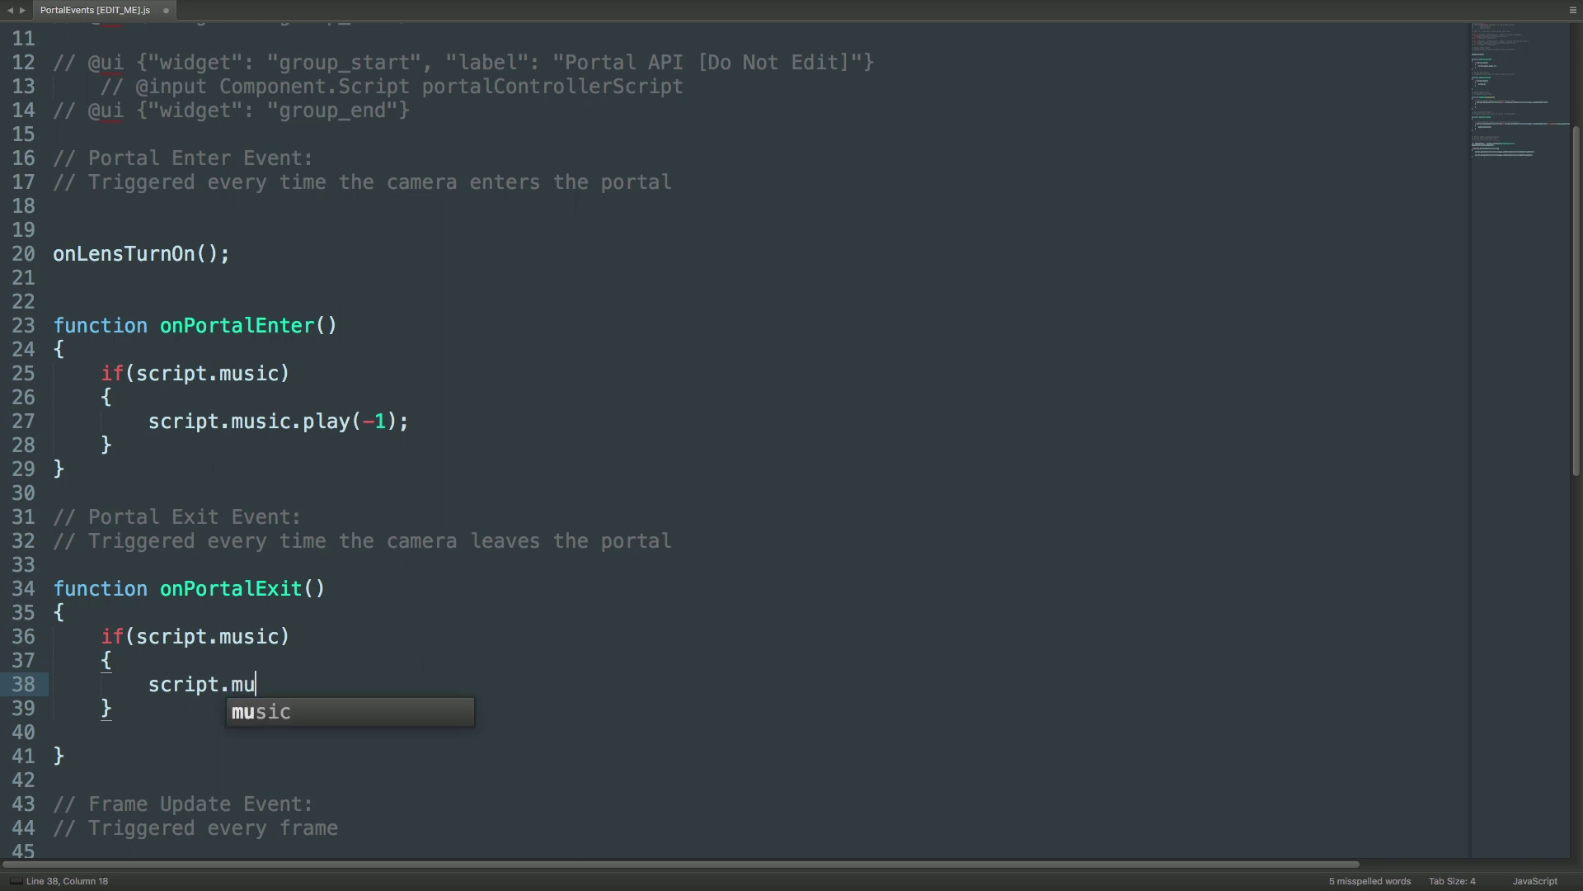
text(sic.stop()
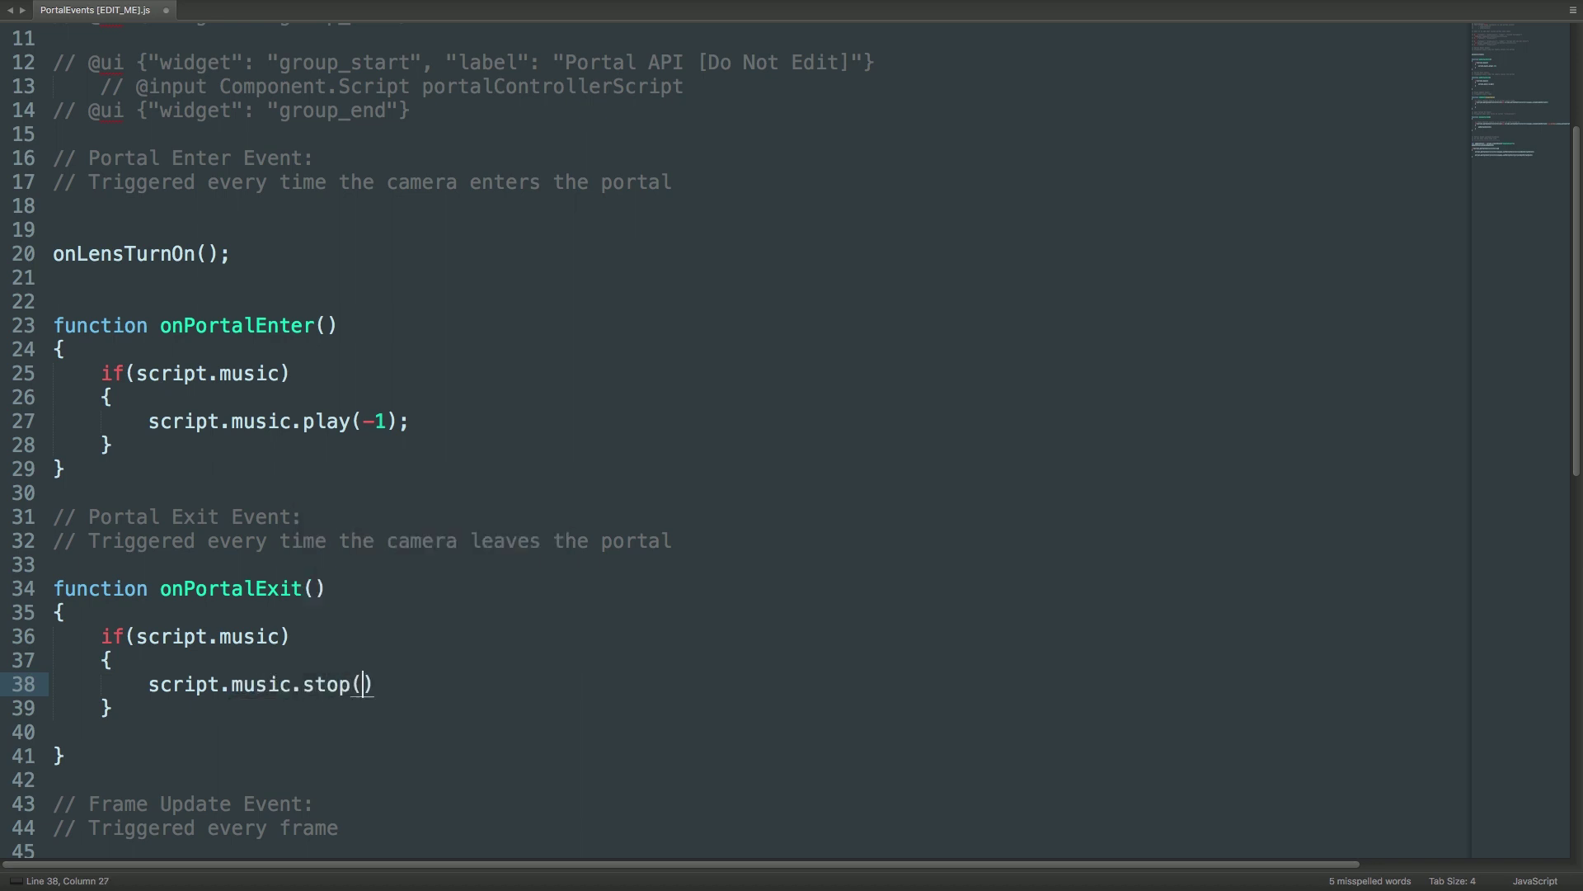
text(true);)
key(Down)
key(Down)
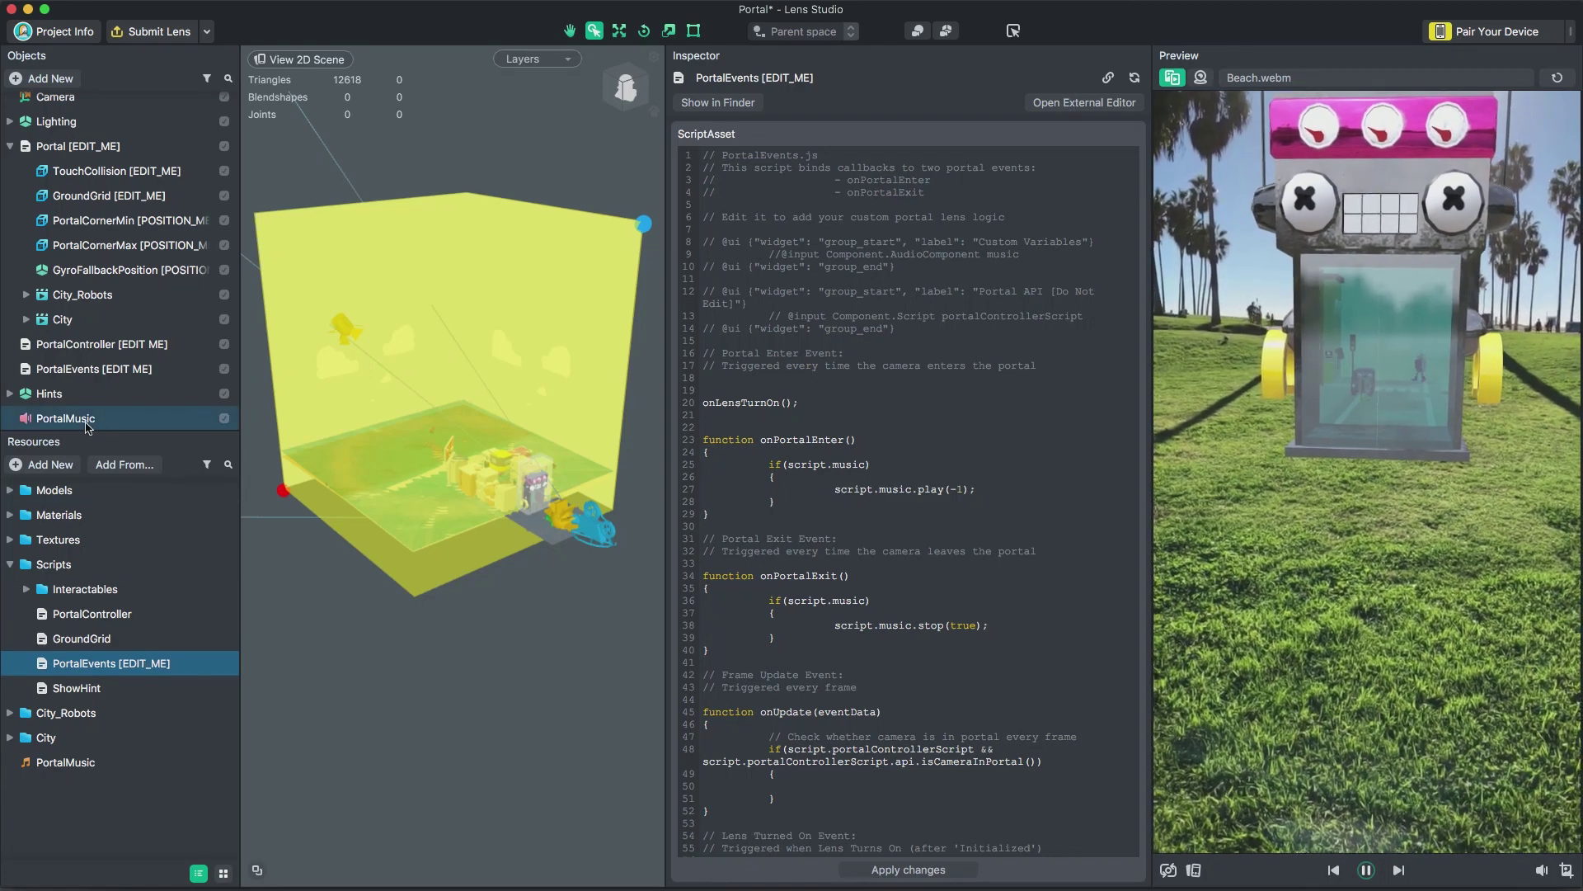
Step: Set the Music input of the PortalEvents [EDIT ME] script to PortalMusic : Audio
click(78, 375)
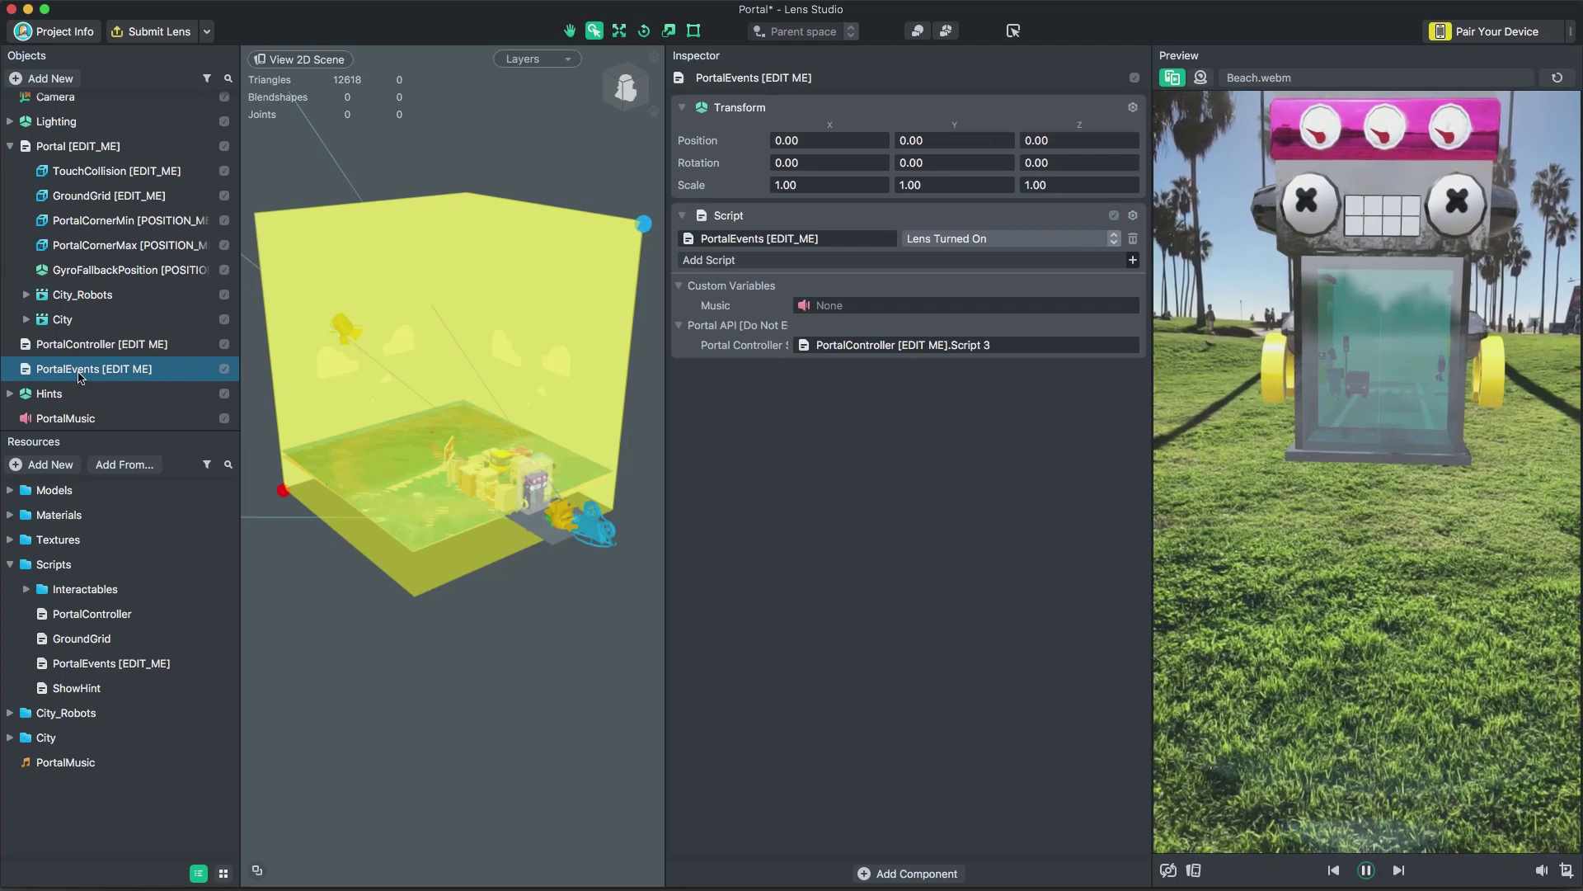
click(824, 307)
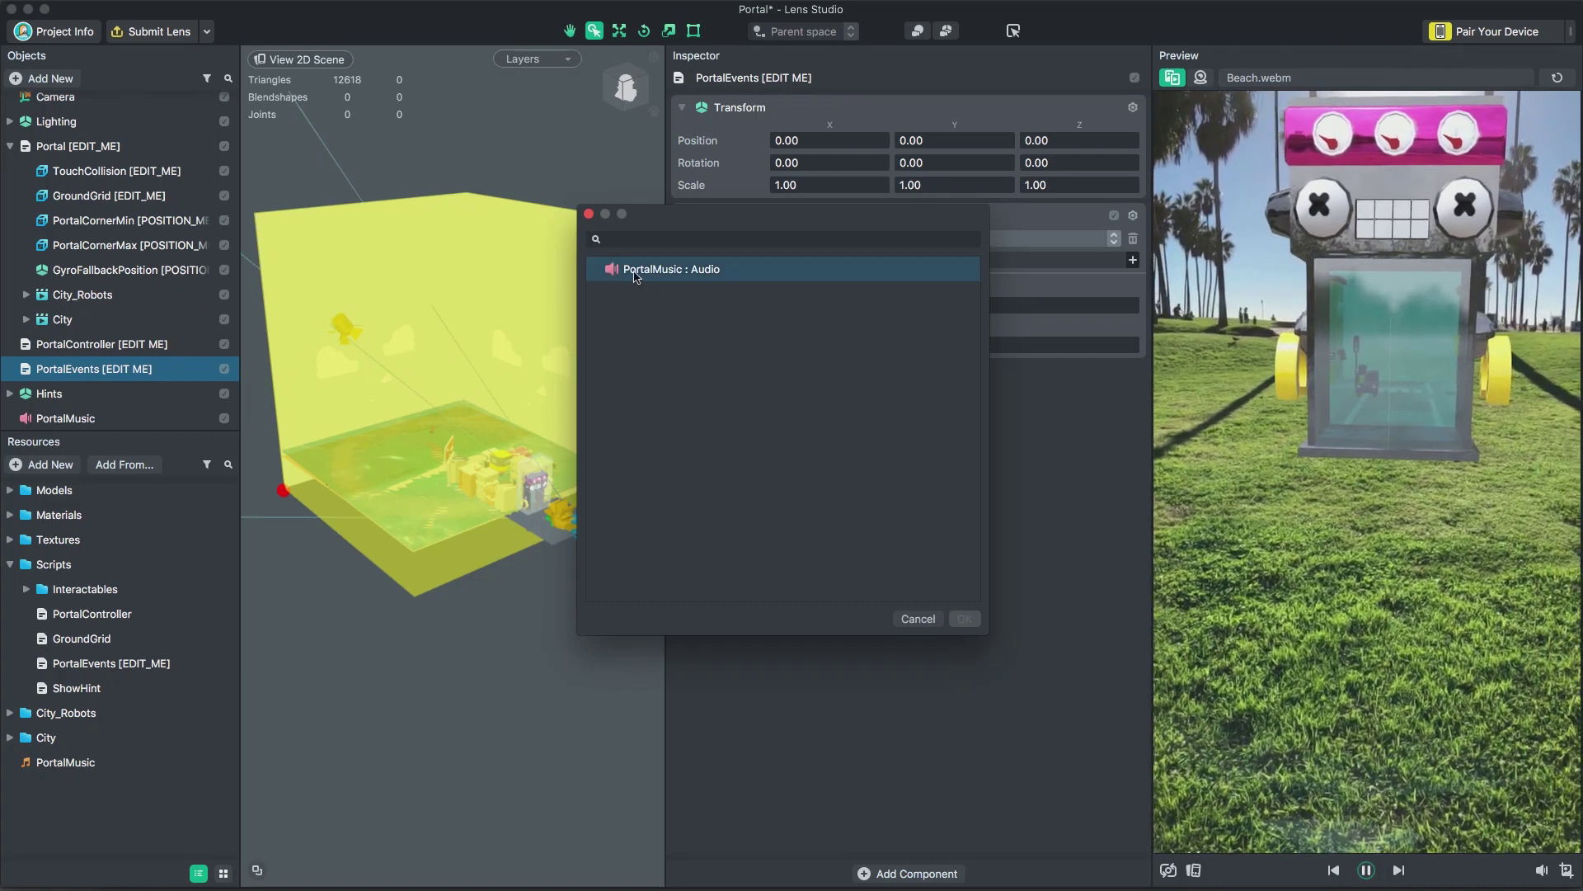
click(695, 275)
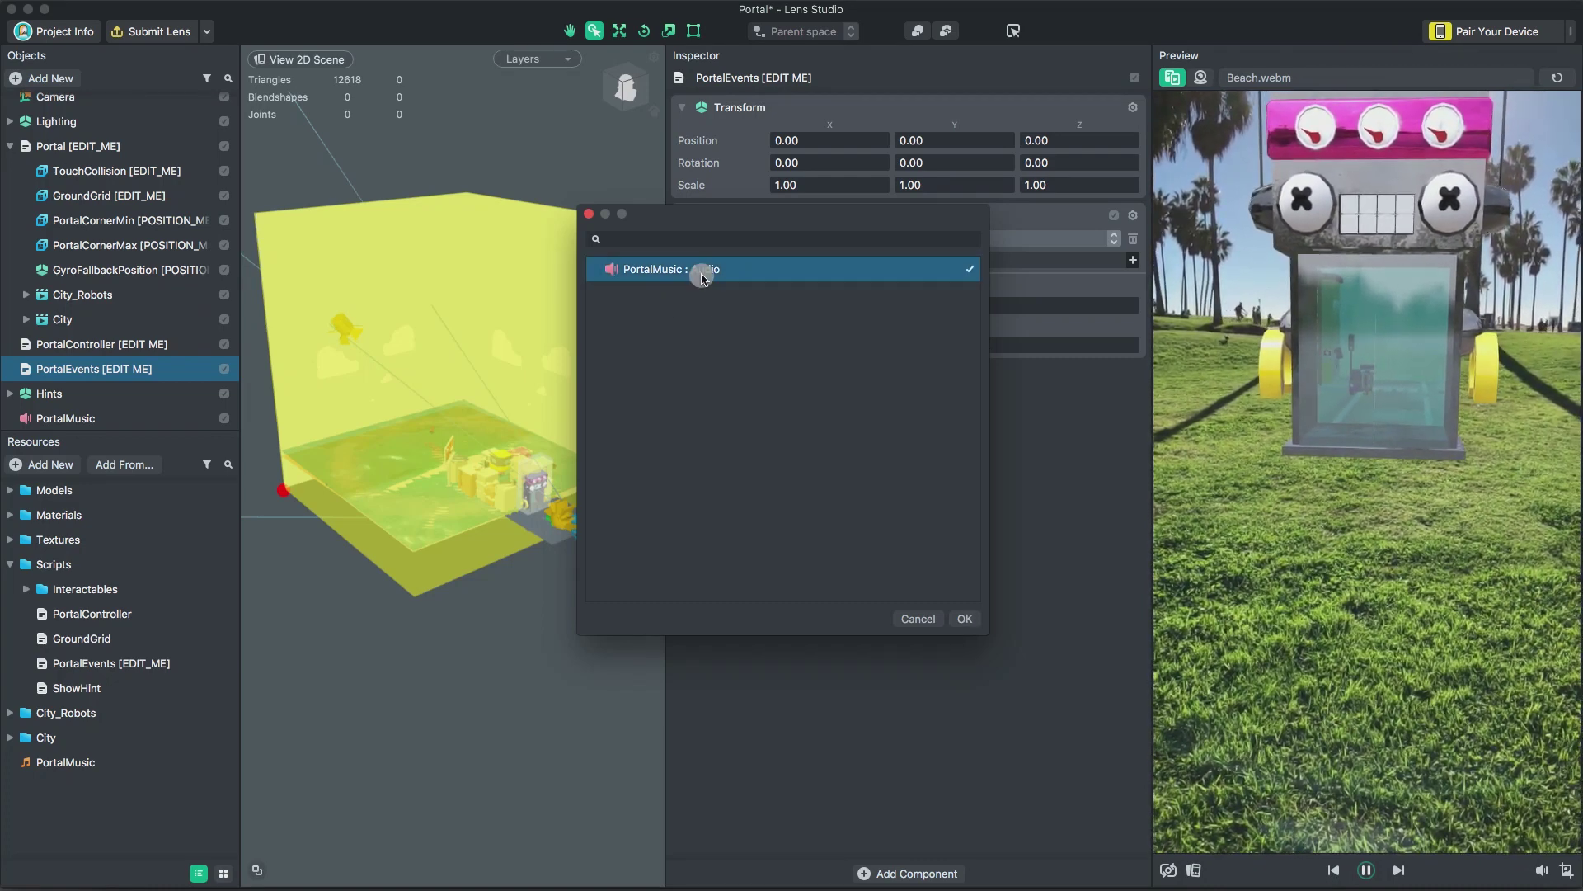
click(961, 618)
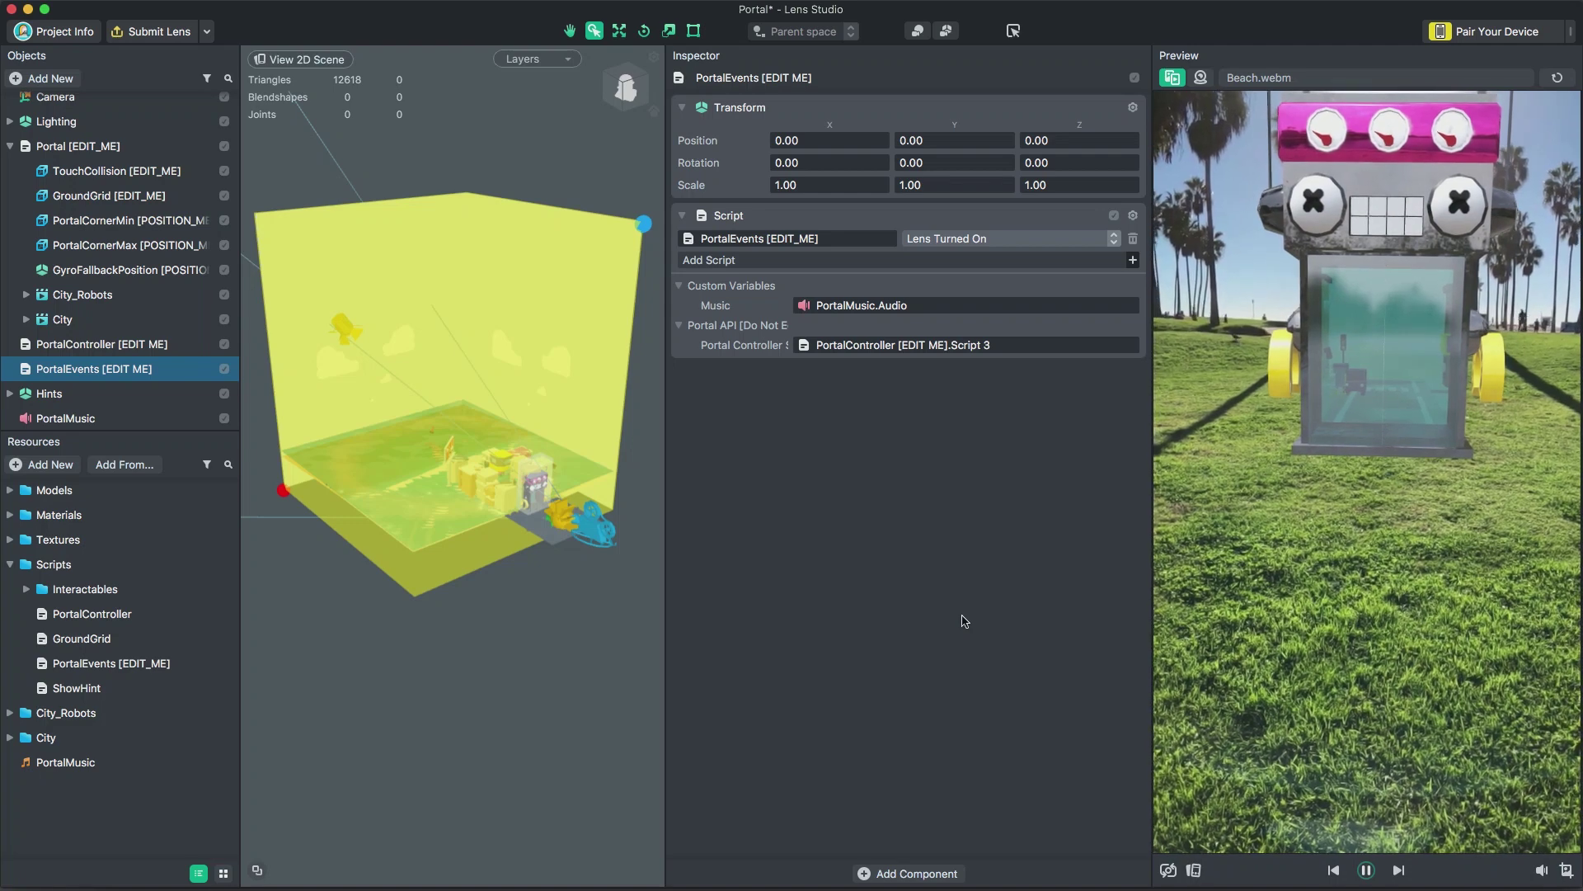
Step: Pair a phone via its Snapcode and push the Portal Lens to the device
click(1456, 32)
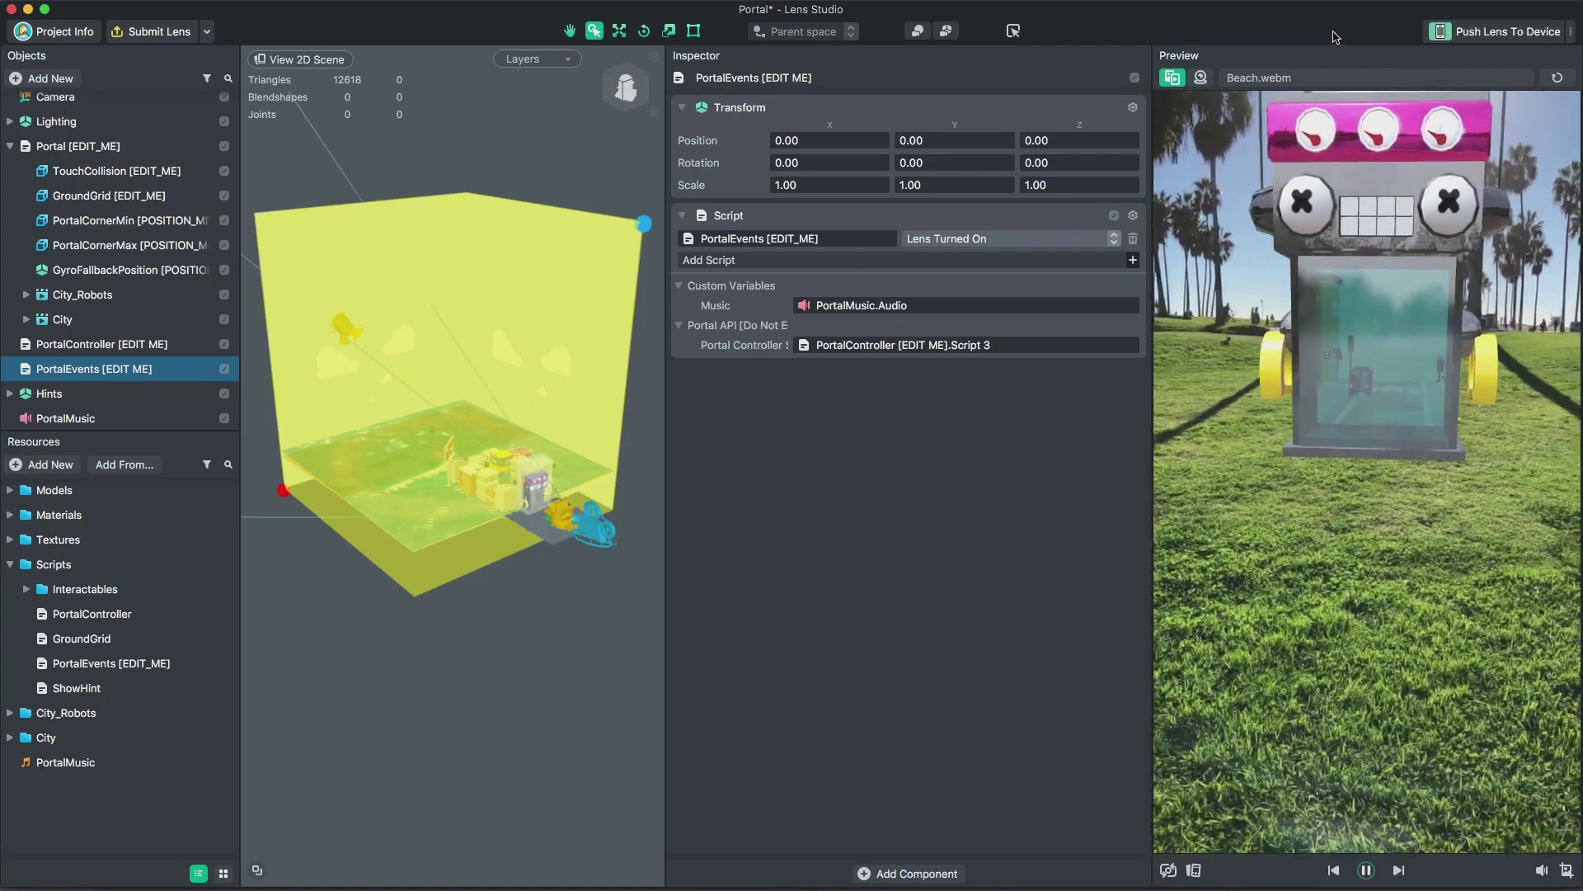
click(1497, 31)
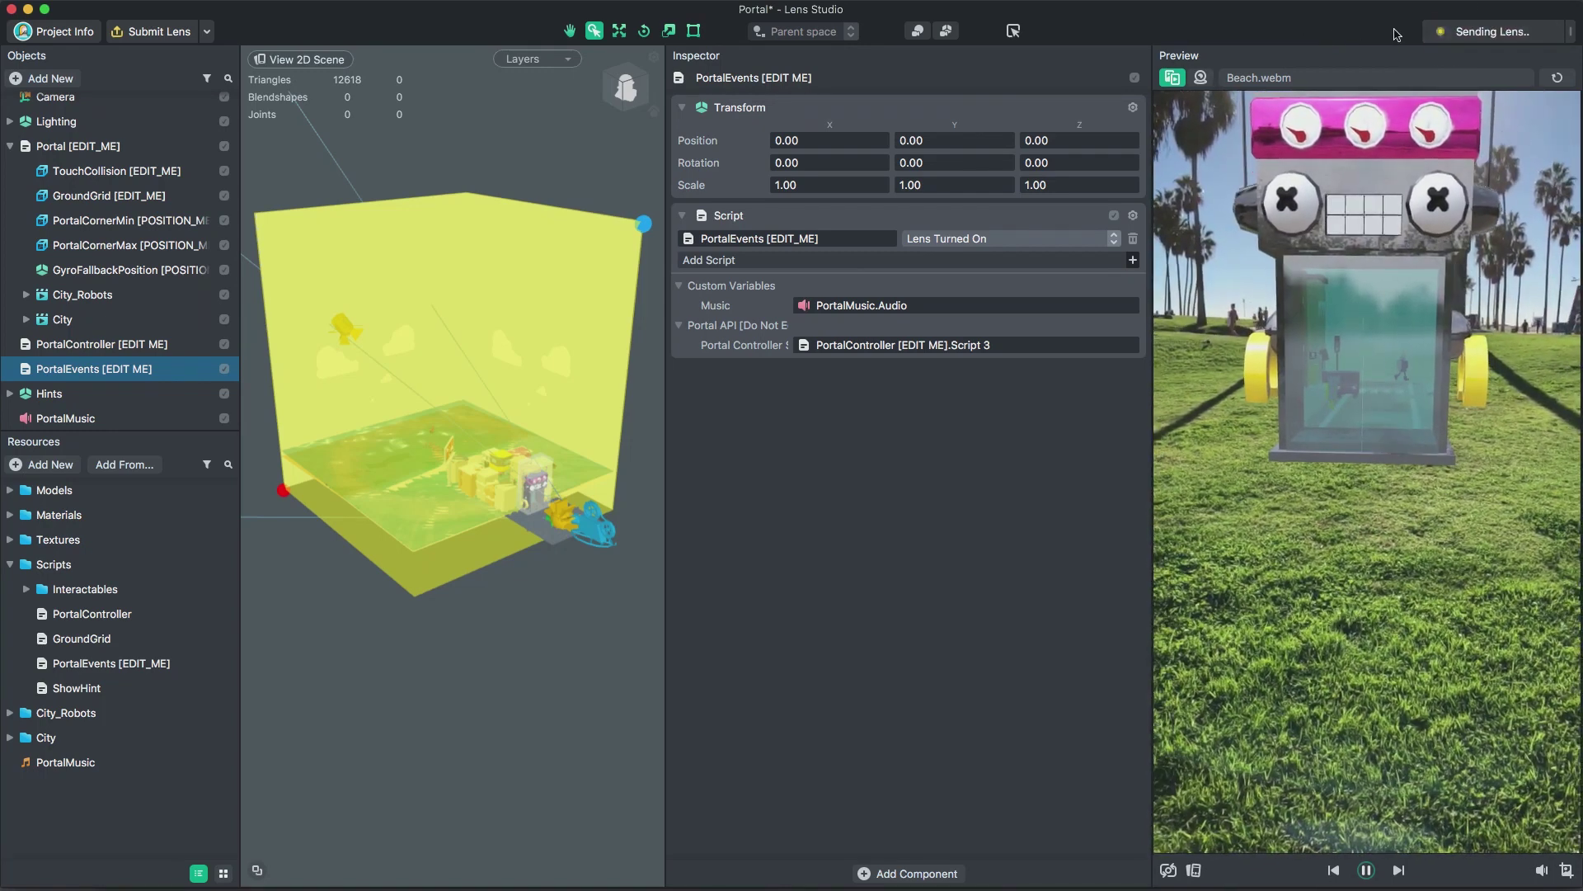